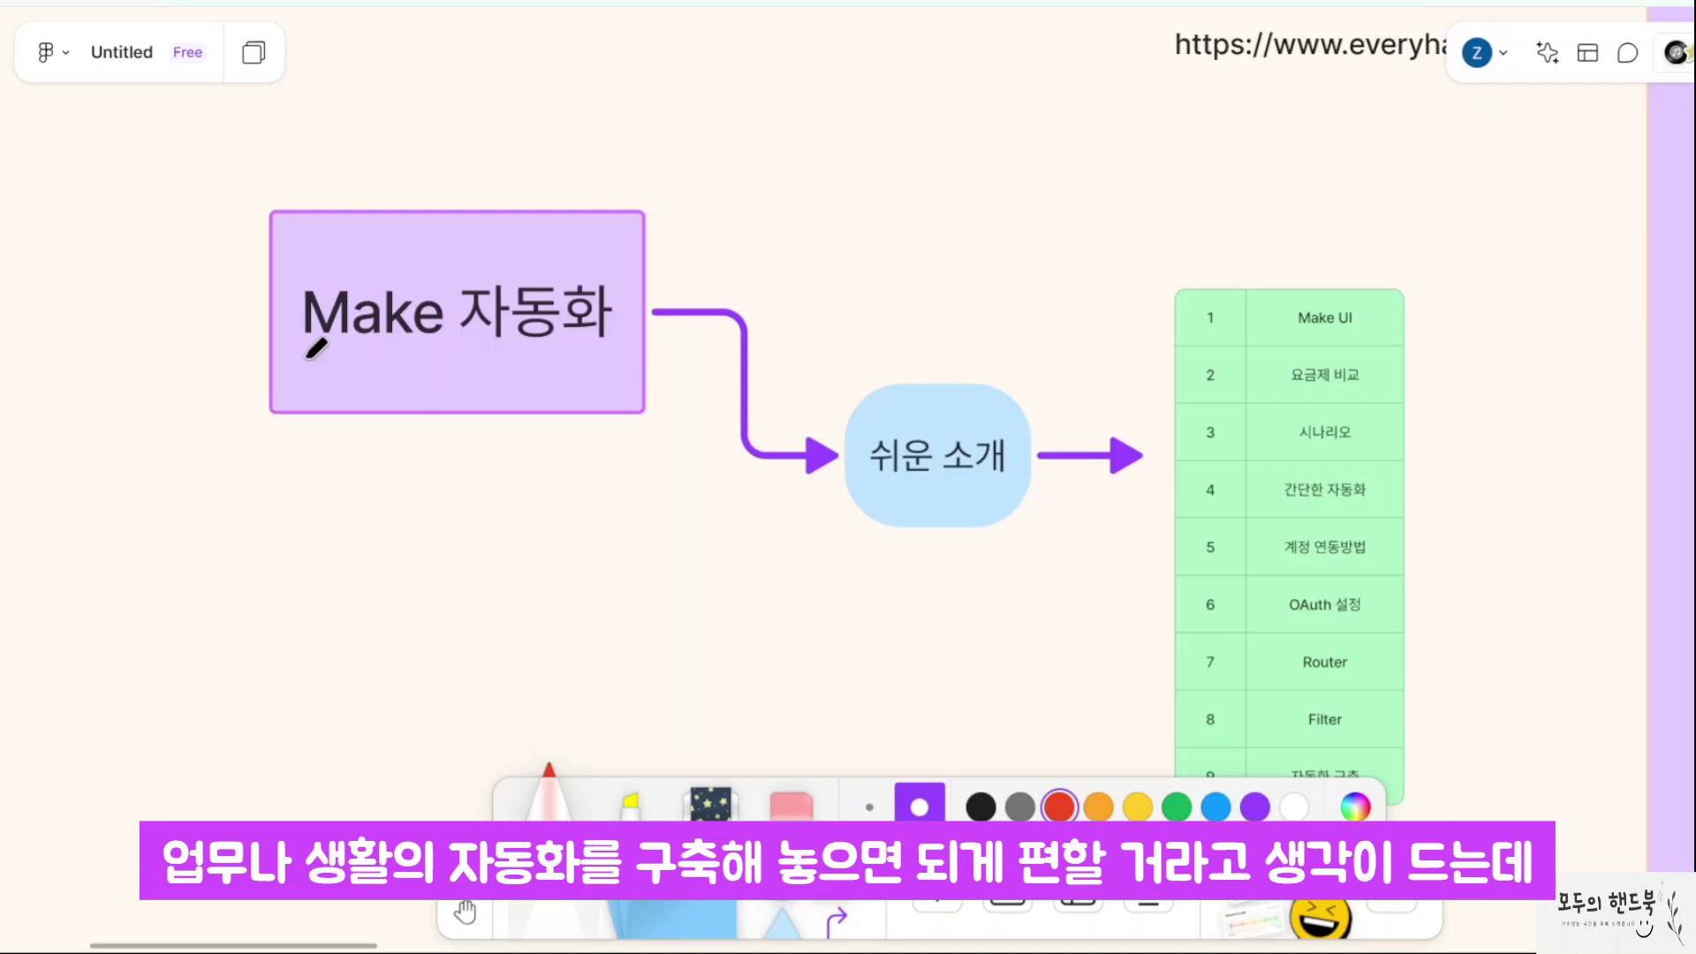
# - Underline "Make 자동화", "쉬운 소개" and the "Make UI" table entry in red with the marker
pyautogui.moveTo(307, 351); pyautogui.dragTo(608, 351)
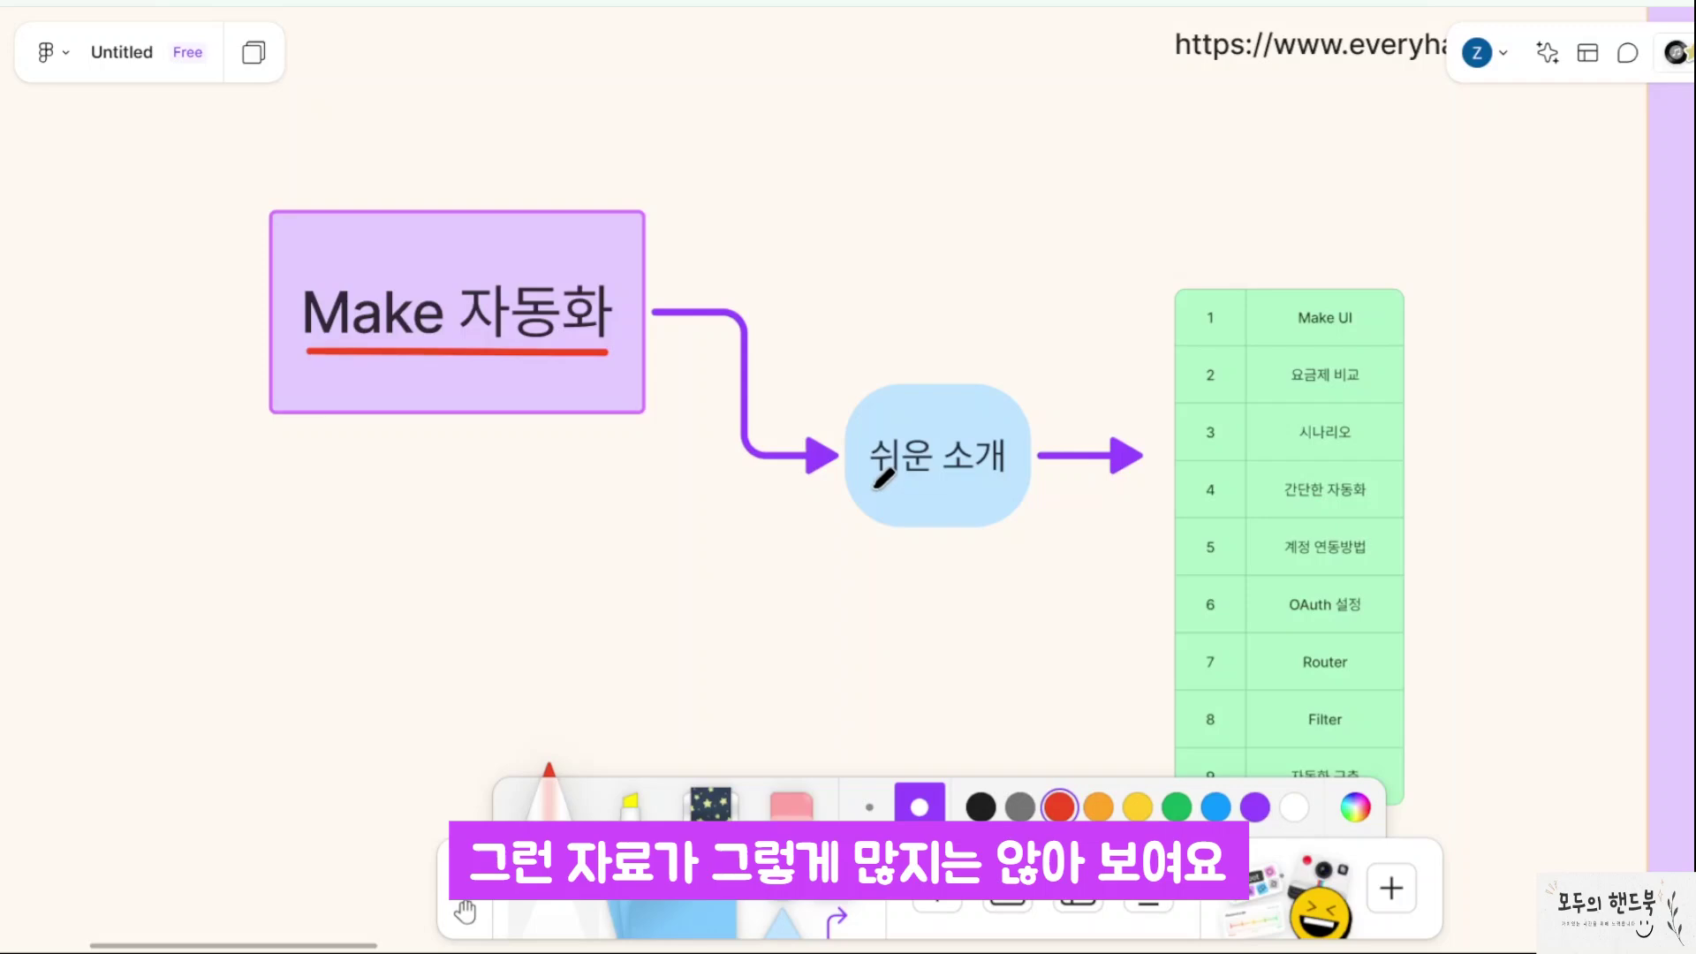
pyautogui.moveTo(874, 487); pyautogui.dragTo(981, 489)
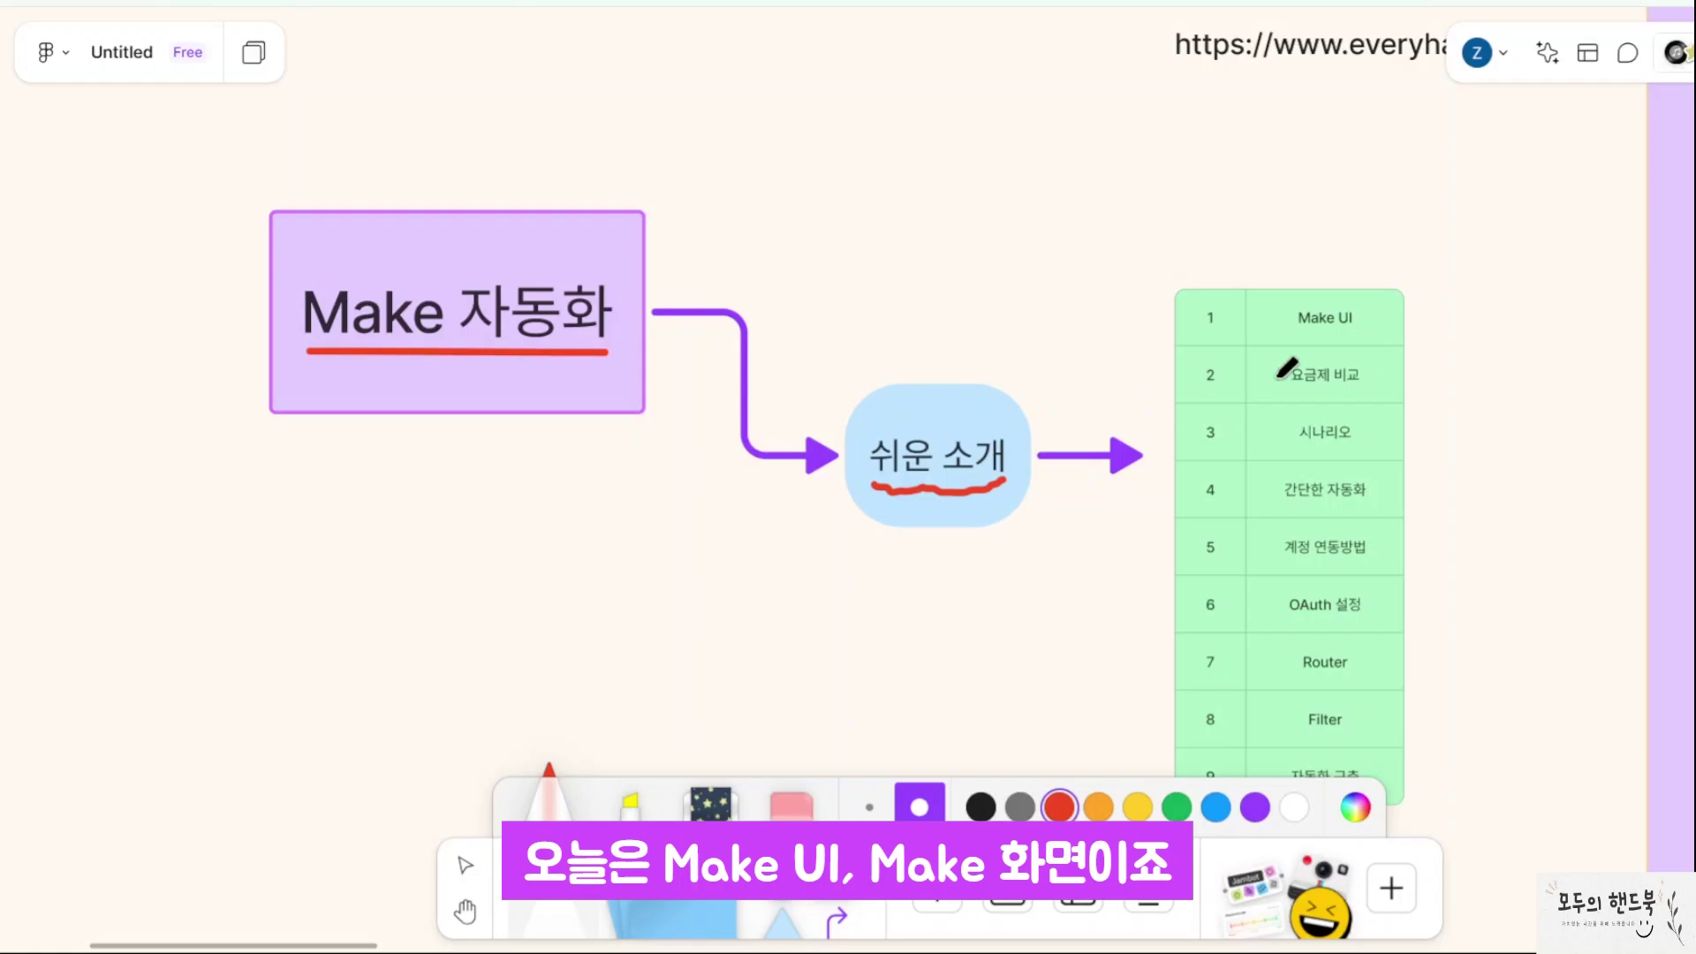
pyautogui.moveTo(1289, 332); pyautogui.dragTo(1361, 328)
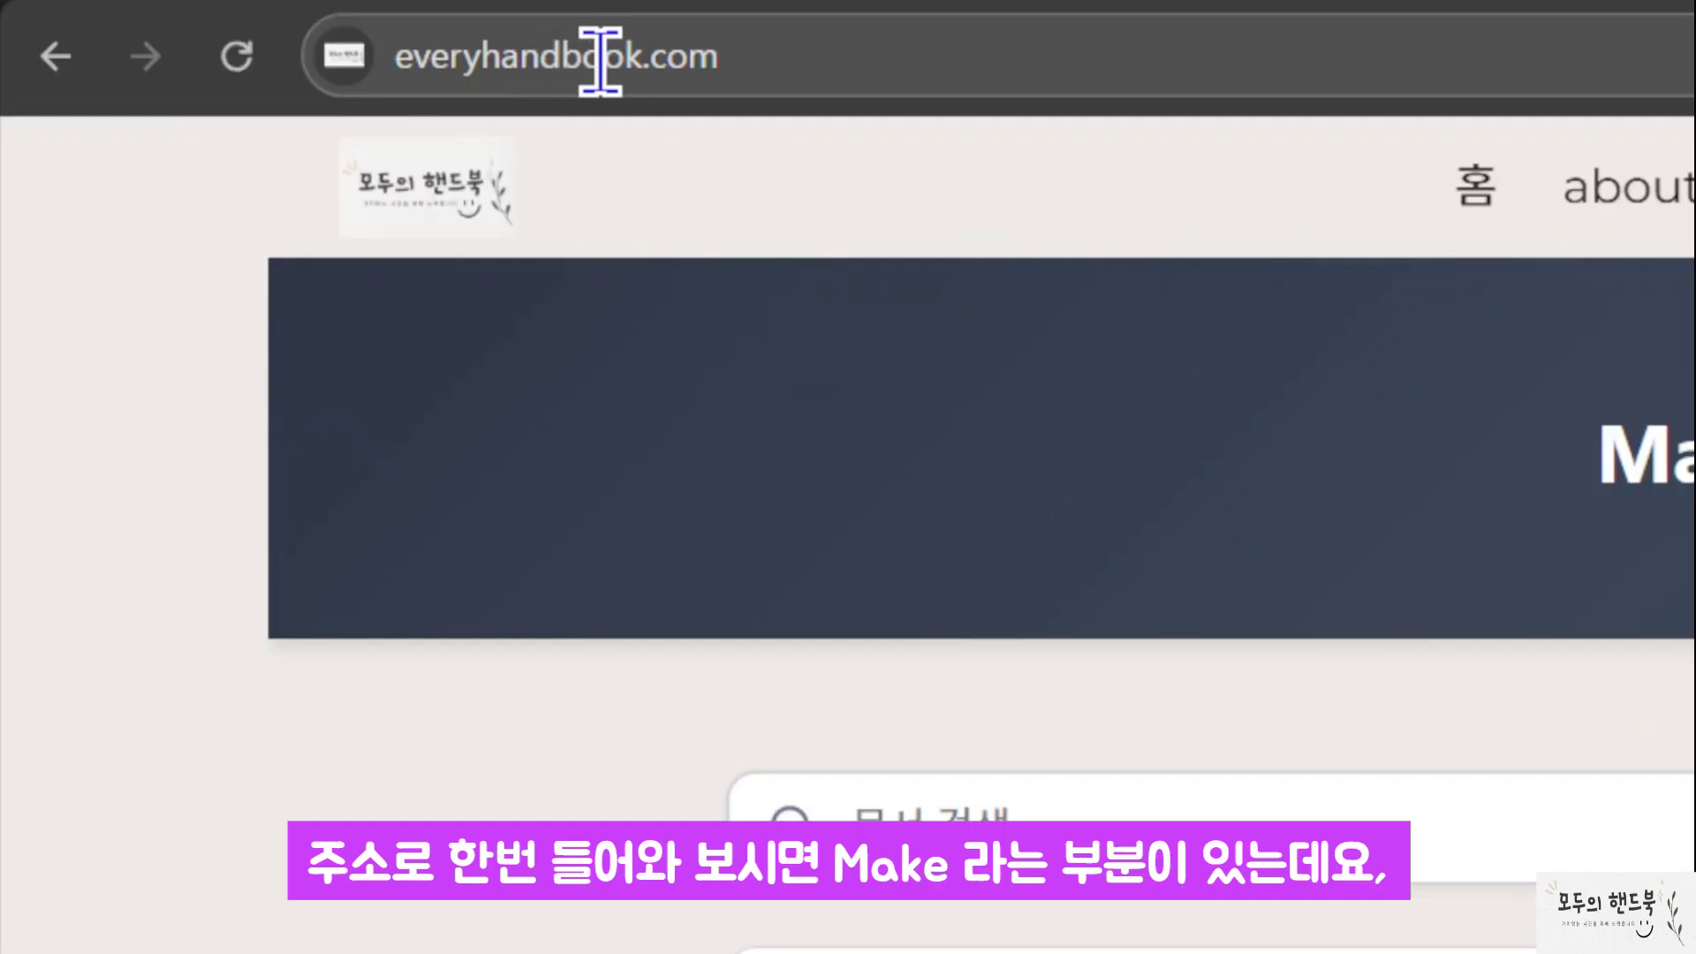
# - Look through the Make 참고자료 lesson list and the "Make UI 소개" document, including its More and Team sections
pyautogui.moveTo(1695, 212)
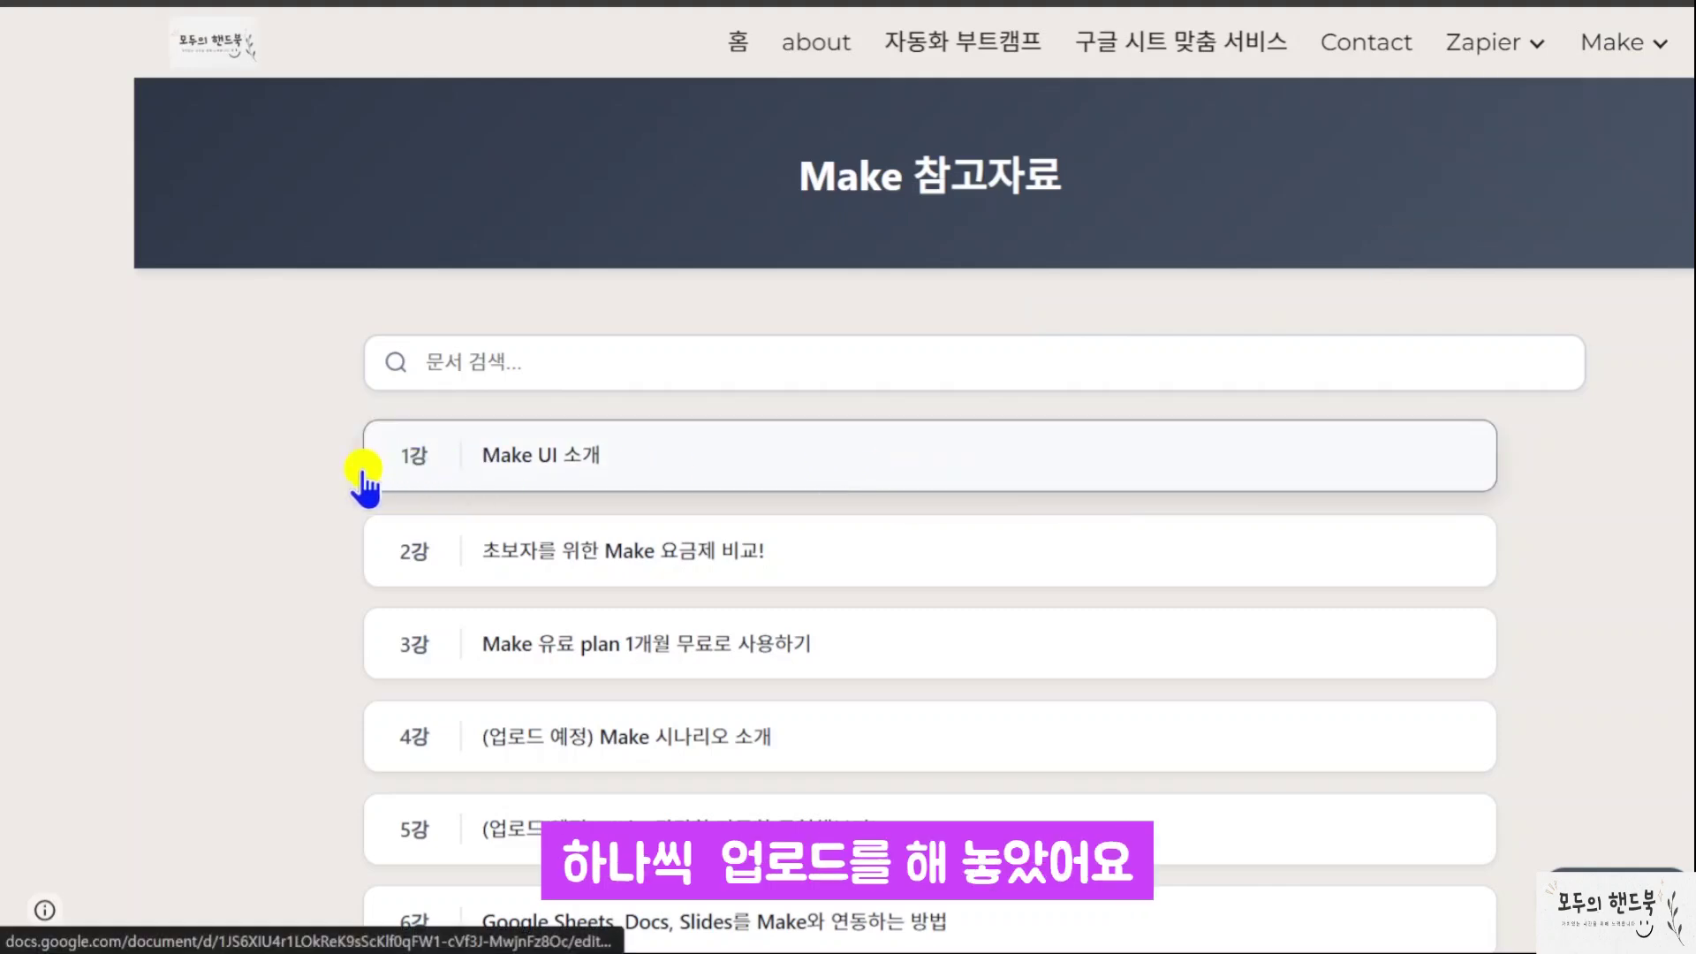
pyautogui.scroll(-1, 361, 482)
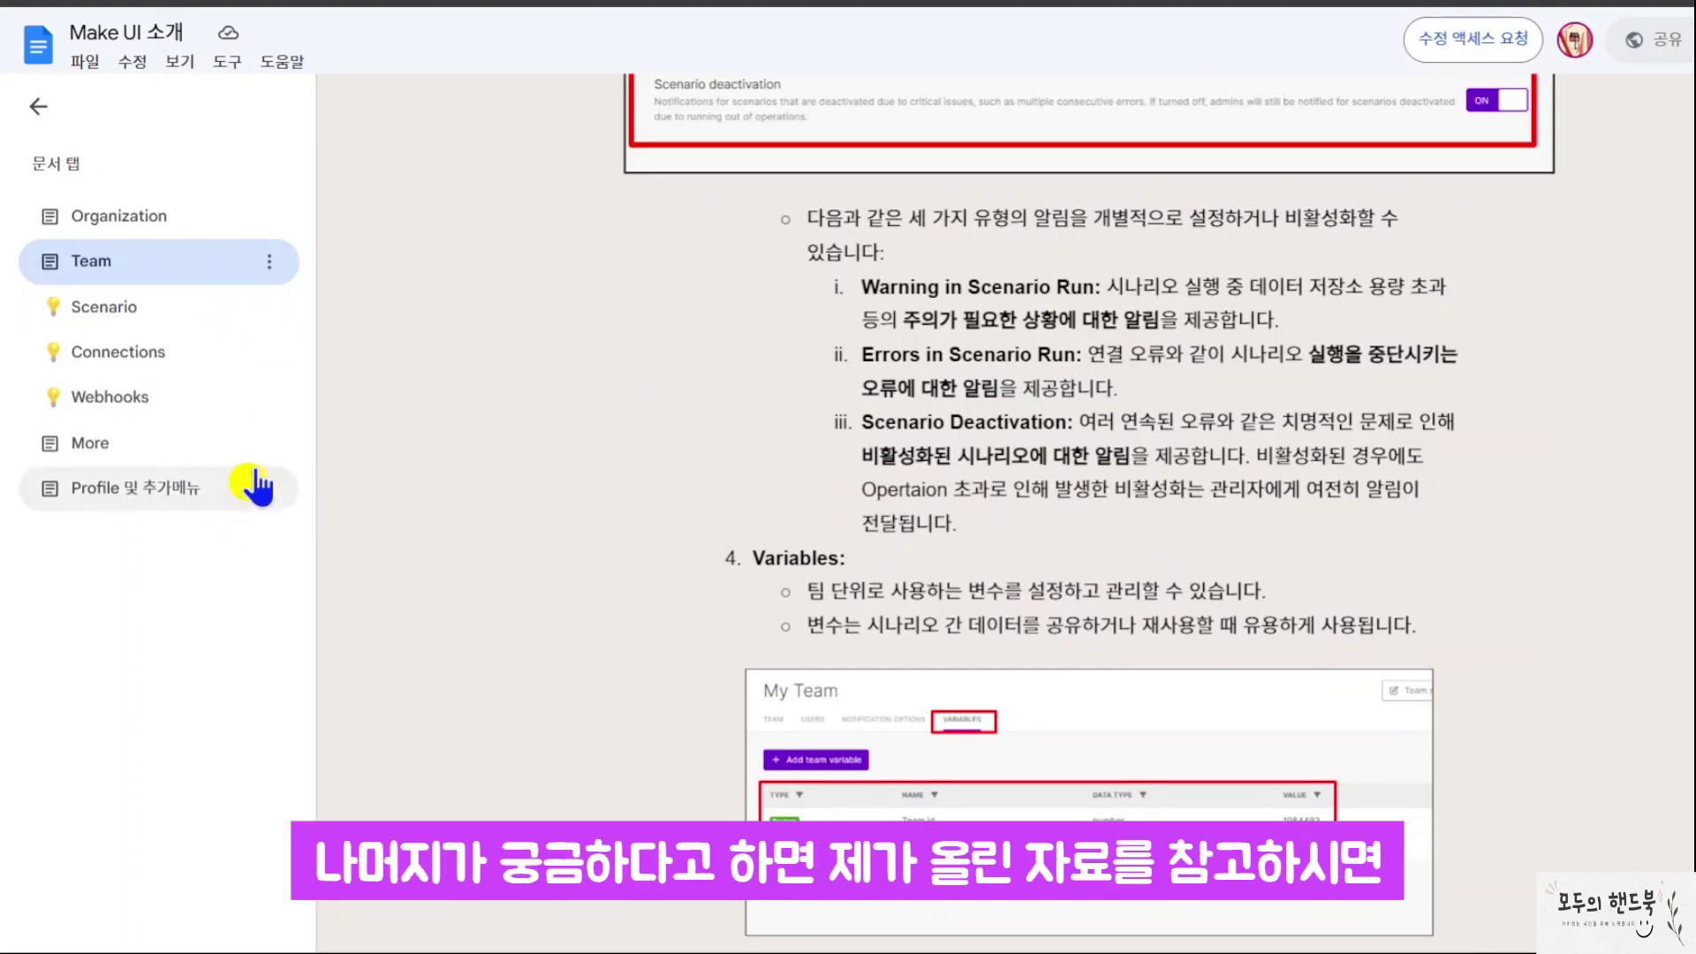
pyautogui.click(123, 414)
pyautogui.click(124, 441)
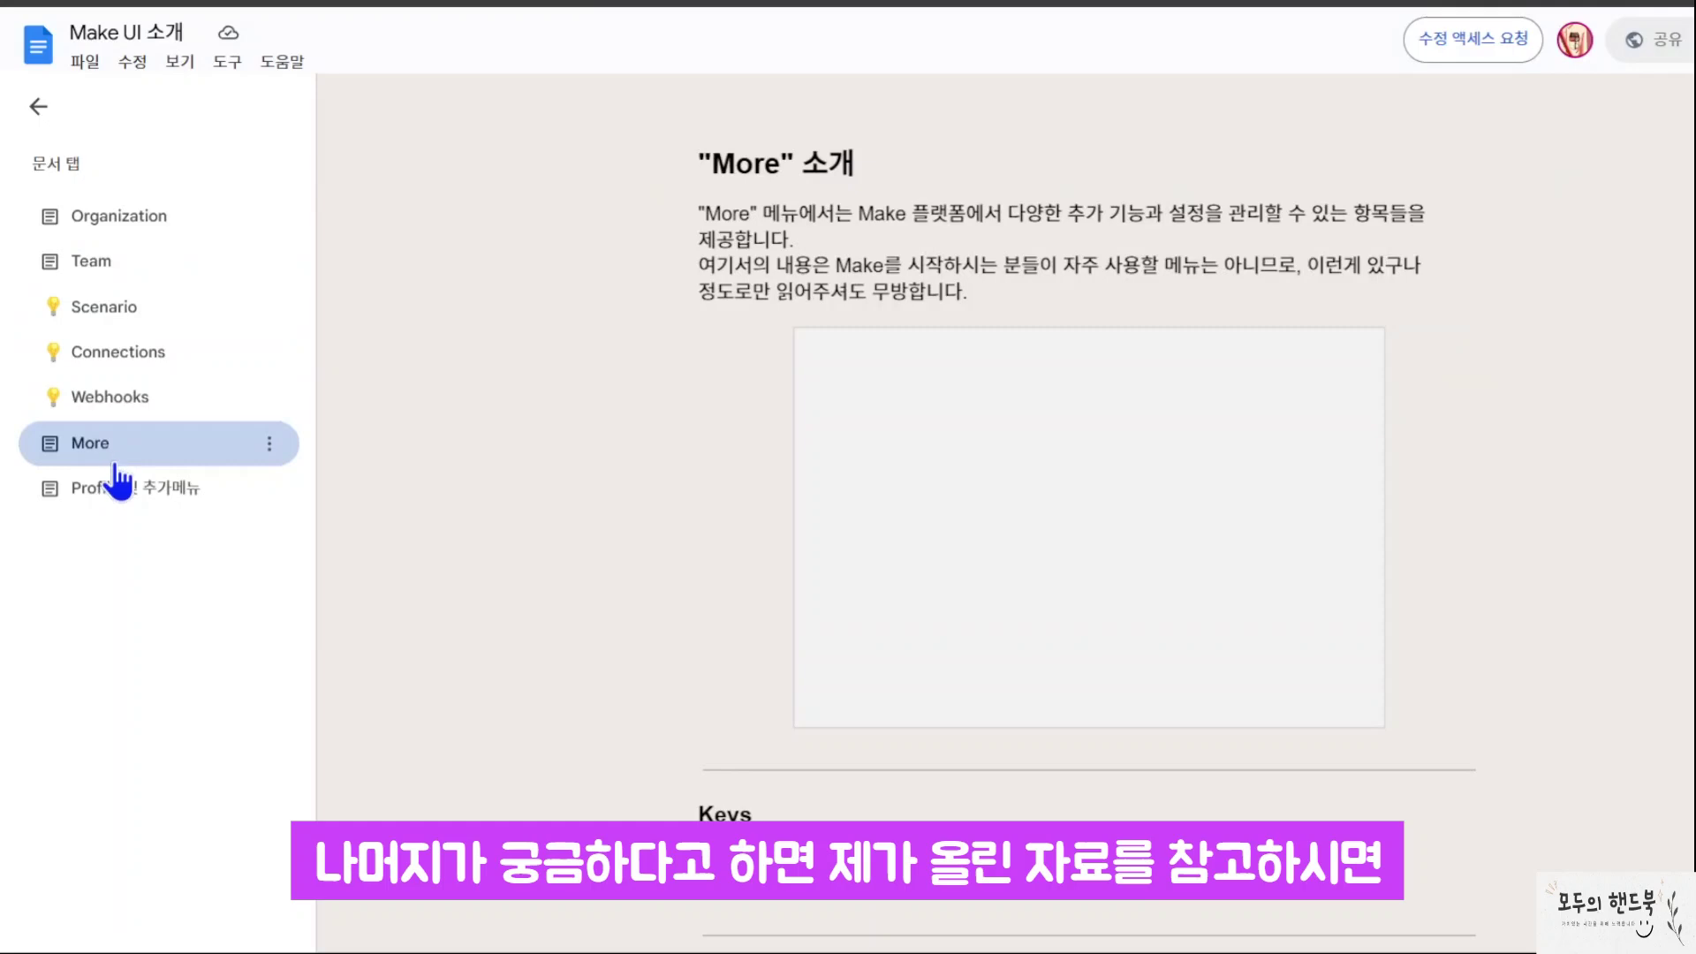
pyautogui.scroll(-15, 549, 432)
pyautogui.scroll(4, 549, 432)
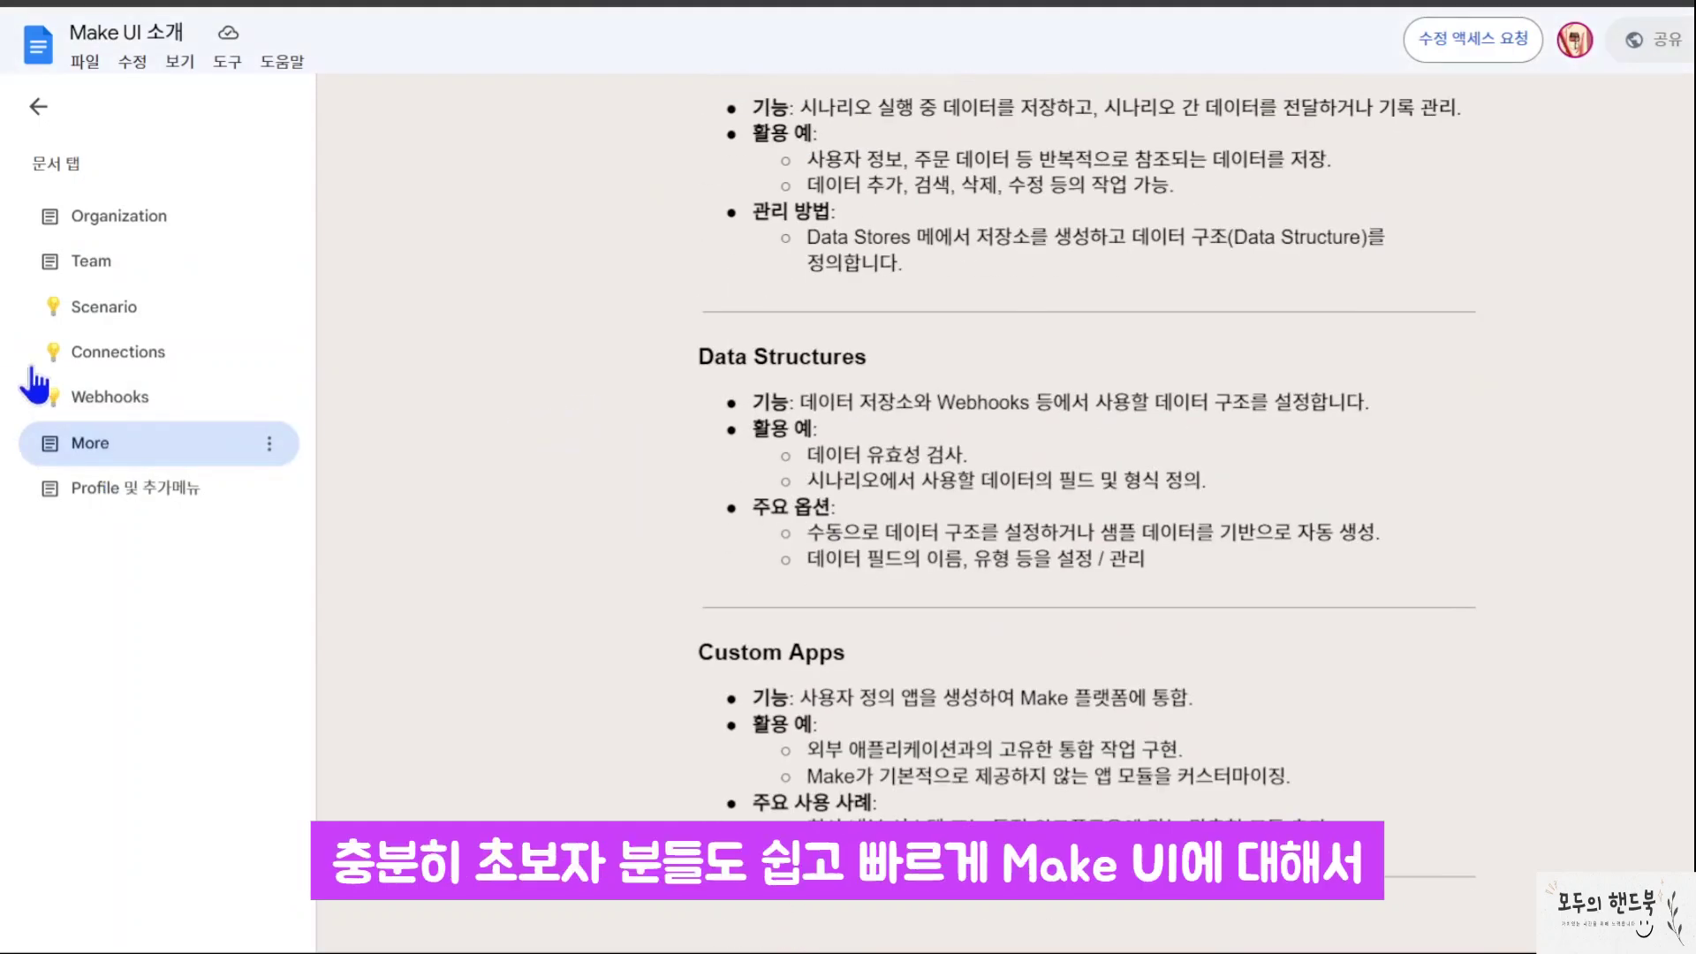
pyautogui.click(124, 261)
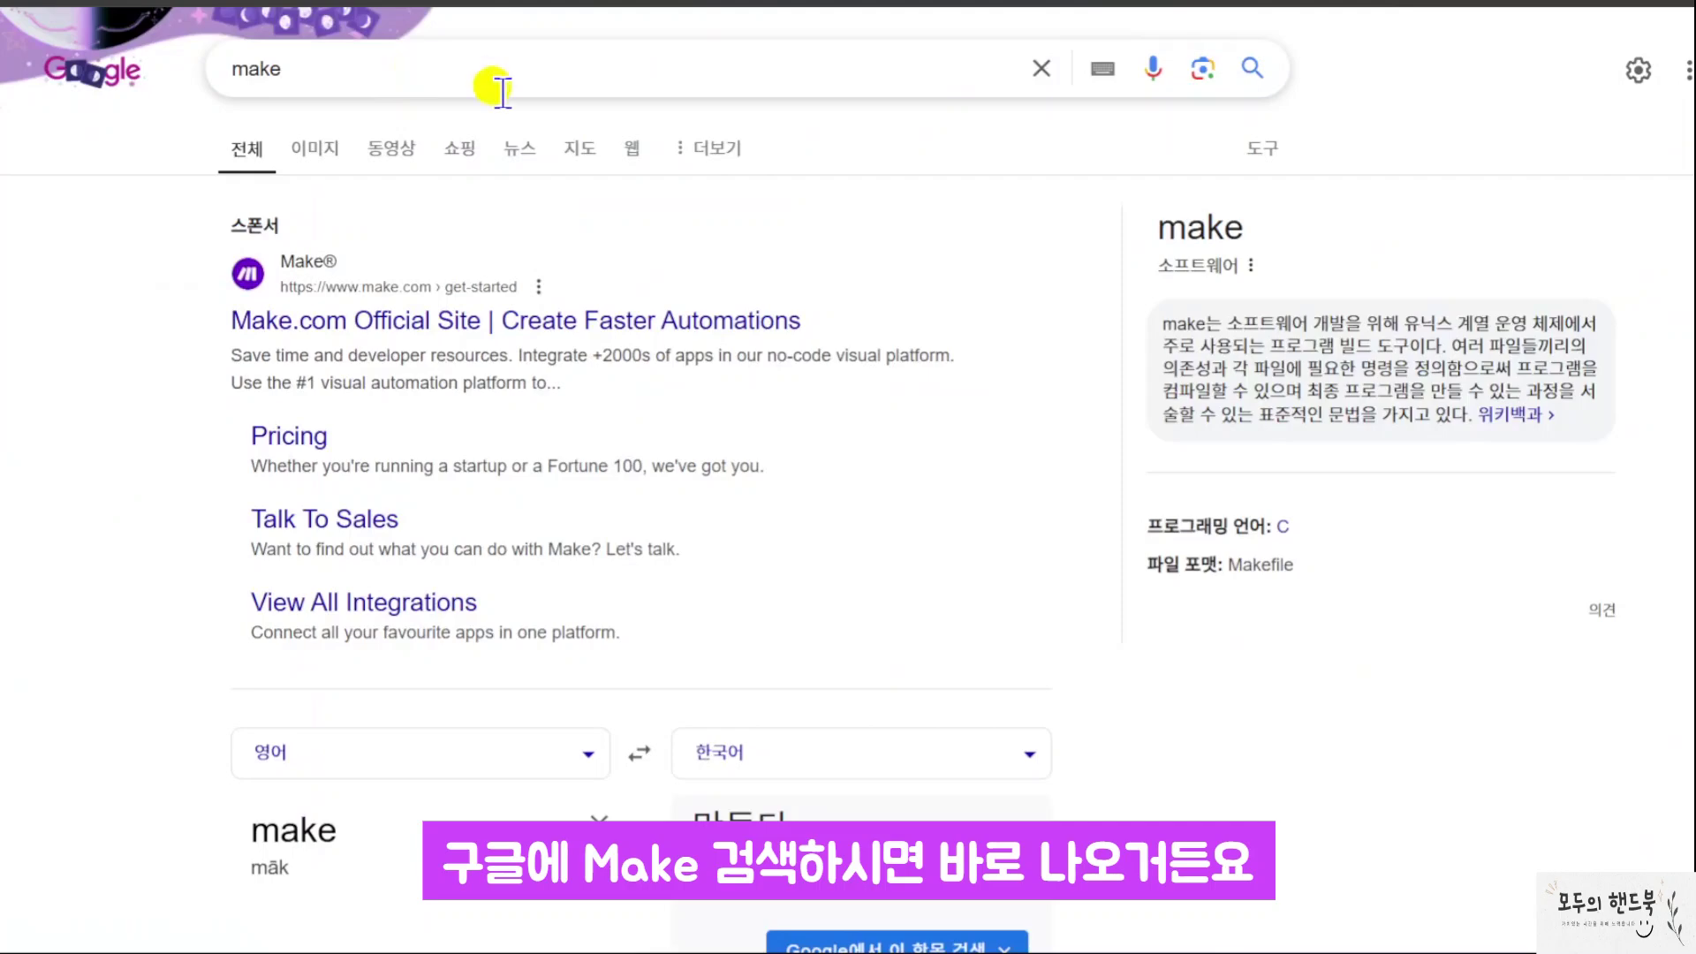
# - Go to the Make.com official site and examine the Operations and Data transfer usage on the organization dashboard
pyautogui.click(320, 336)
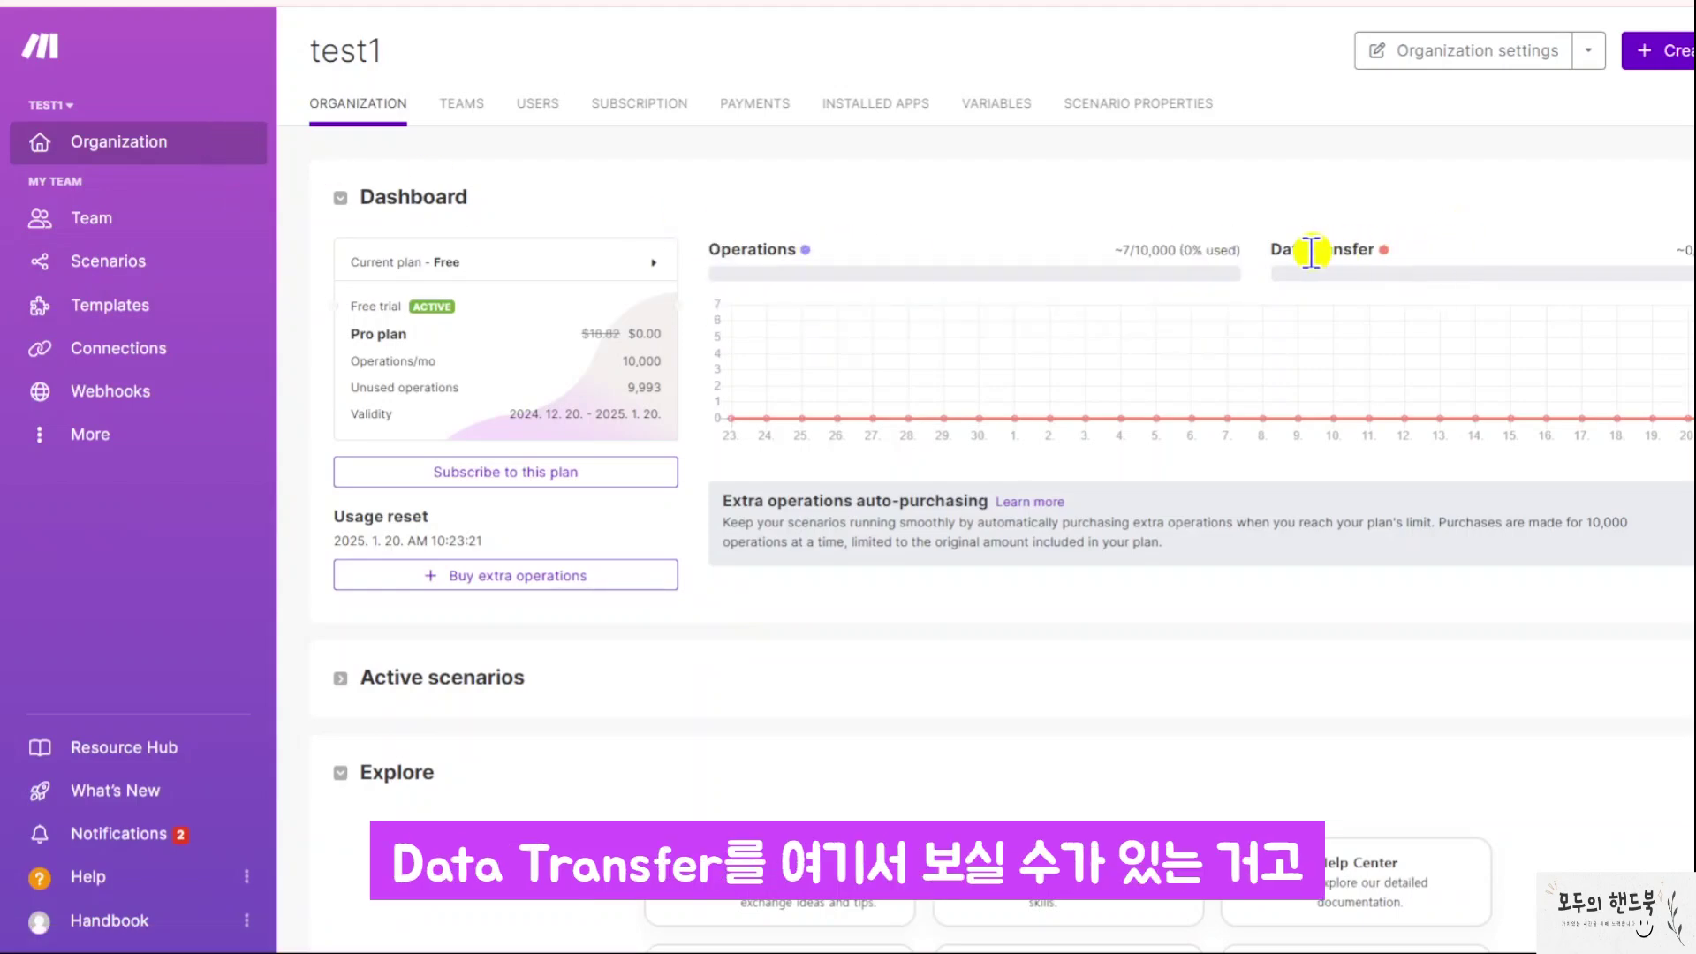
pyautogui.moveTo(1033, 265)
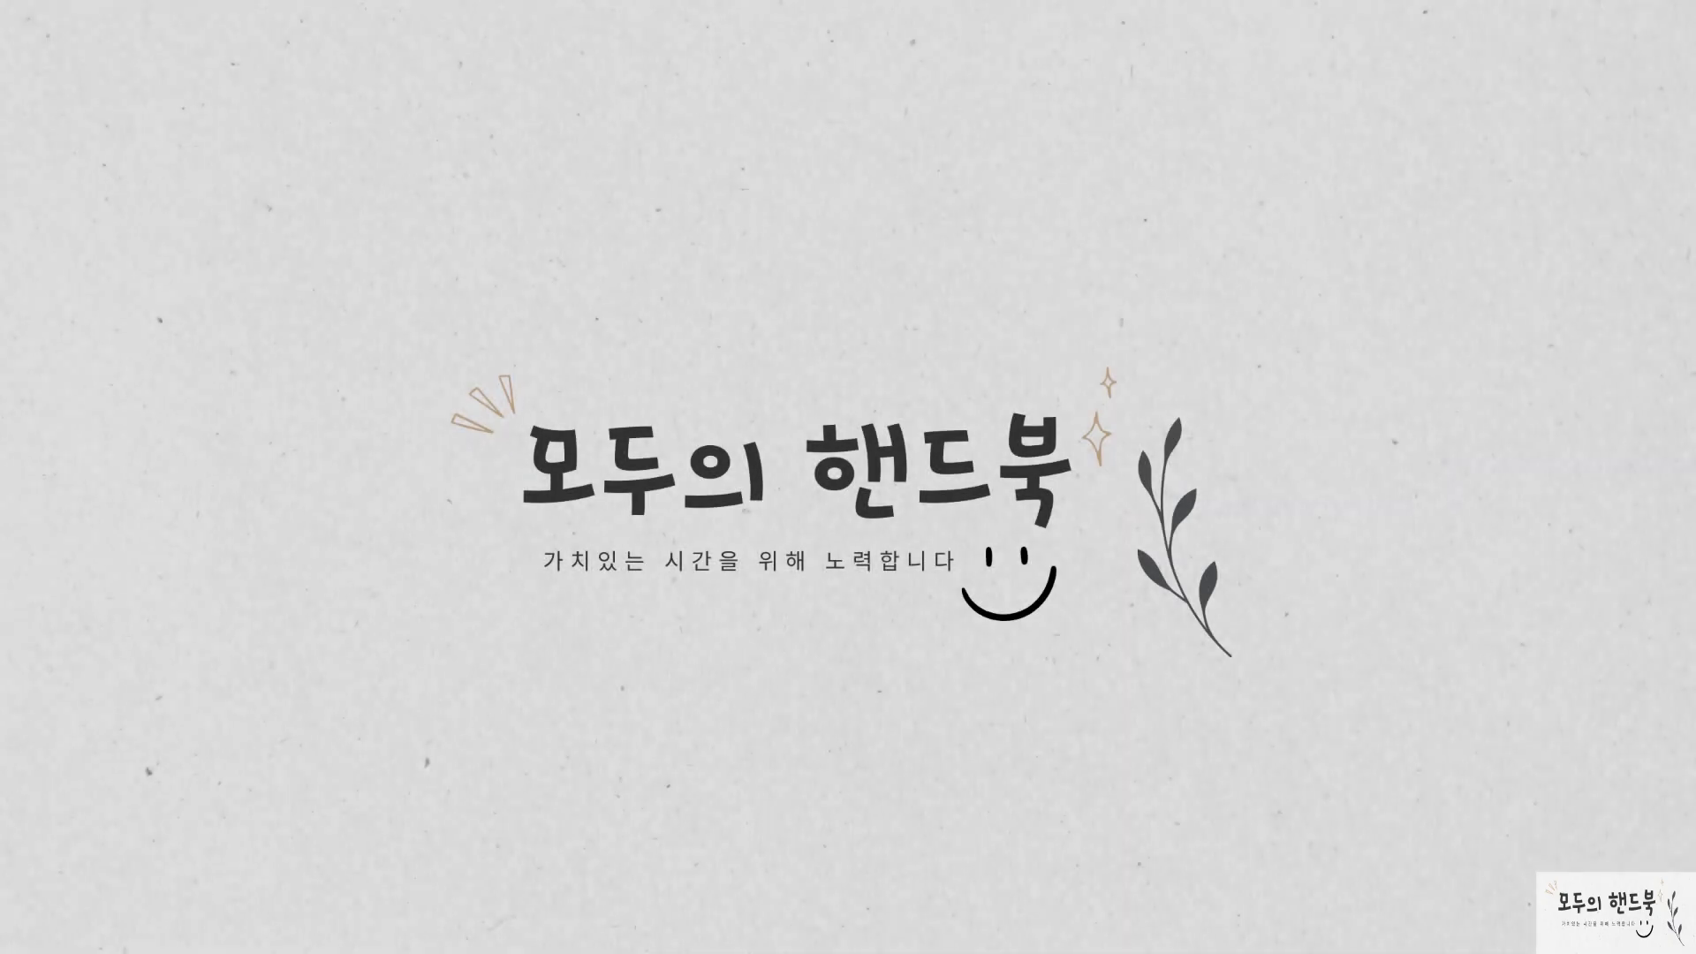
pyautogui.moveTo(839, 257)
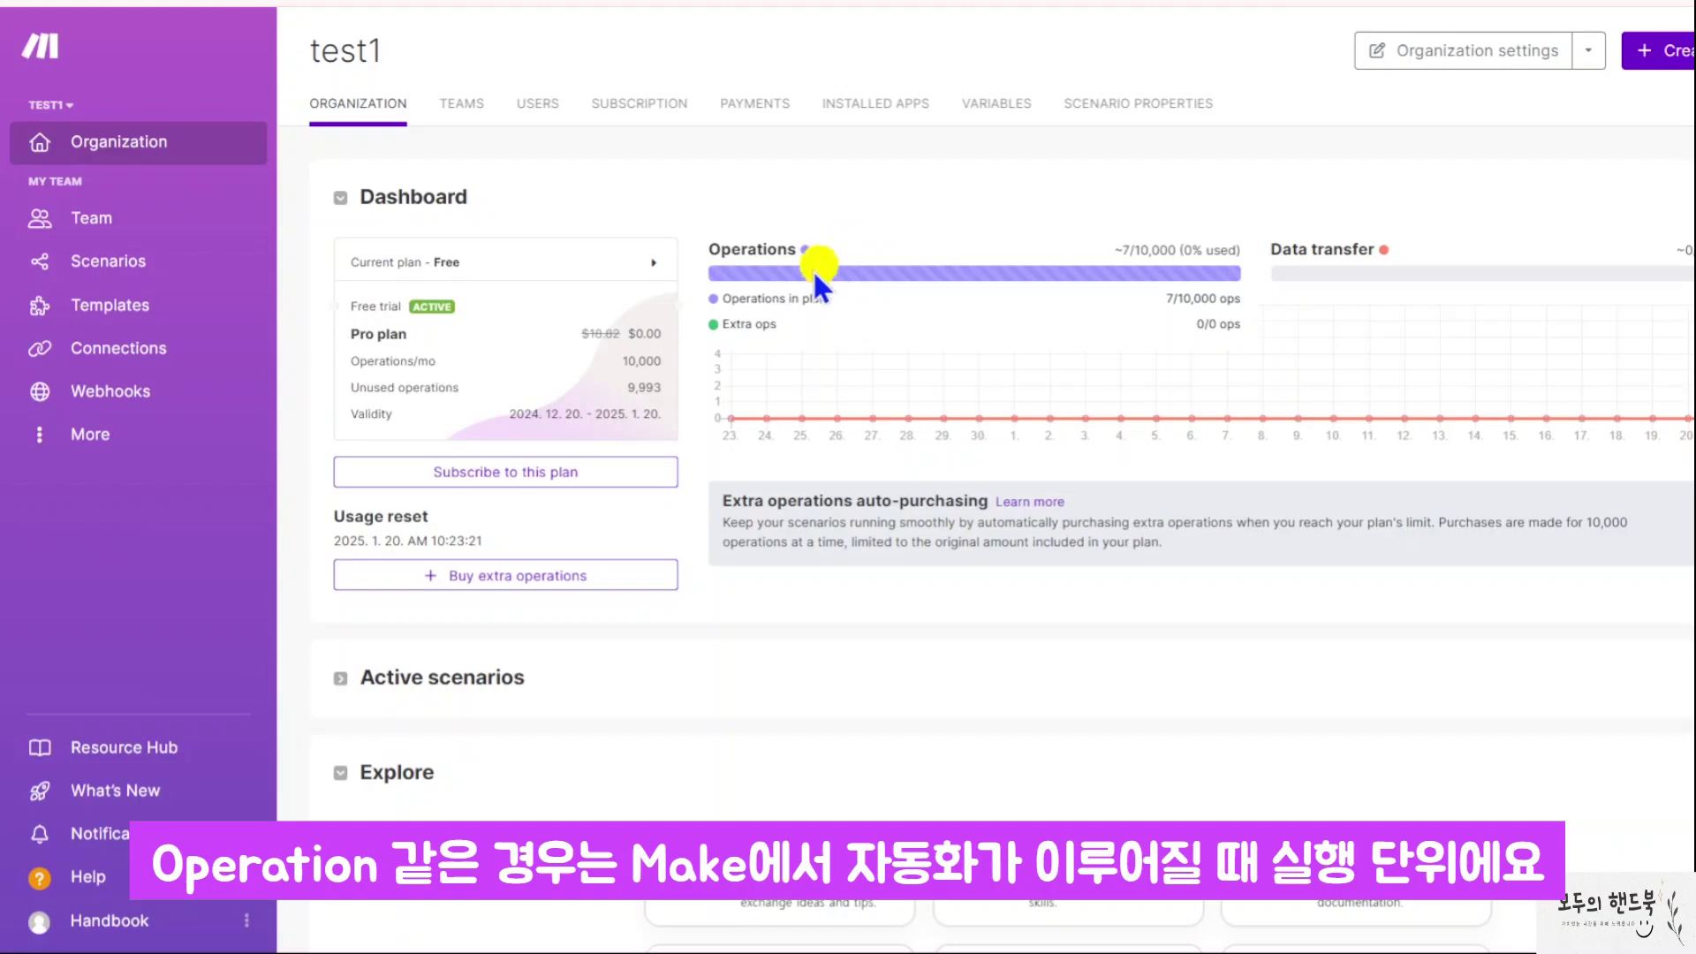
# - Open the Integration Google Sheets scenario and run only its Google Sheets module, closing the result details
pyautogui.click(110, 260)
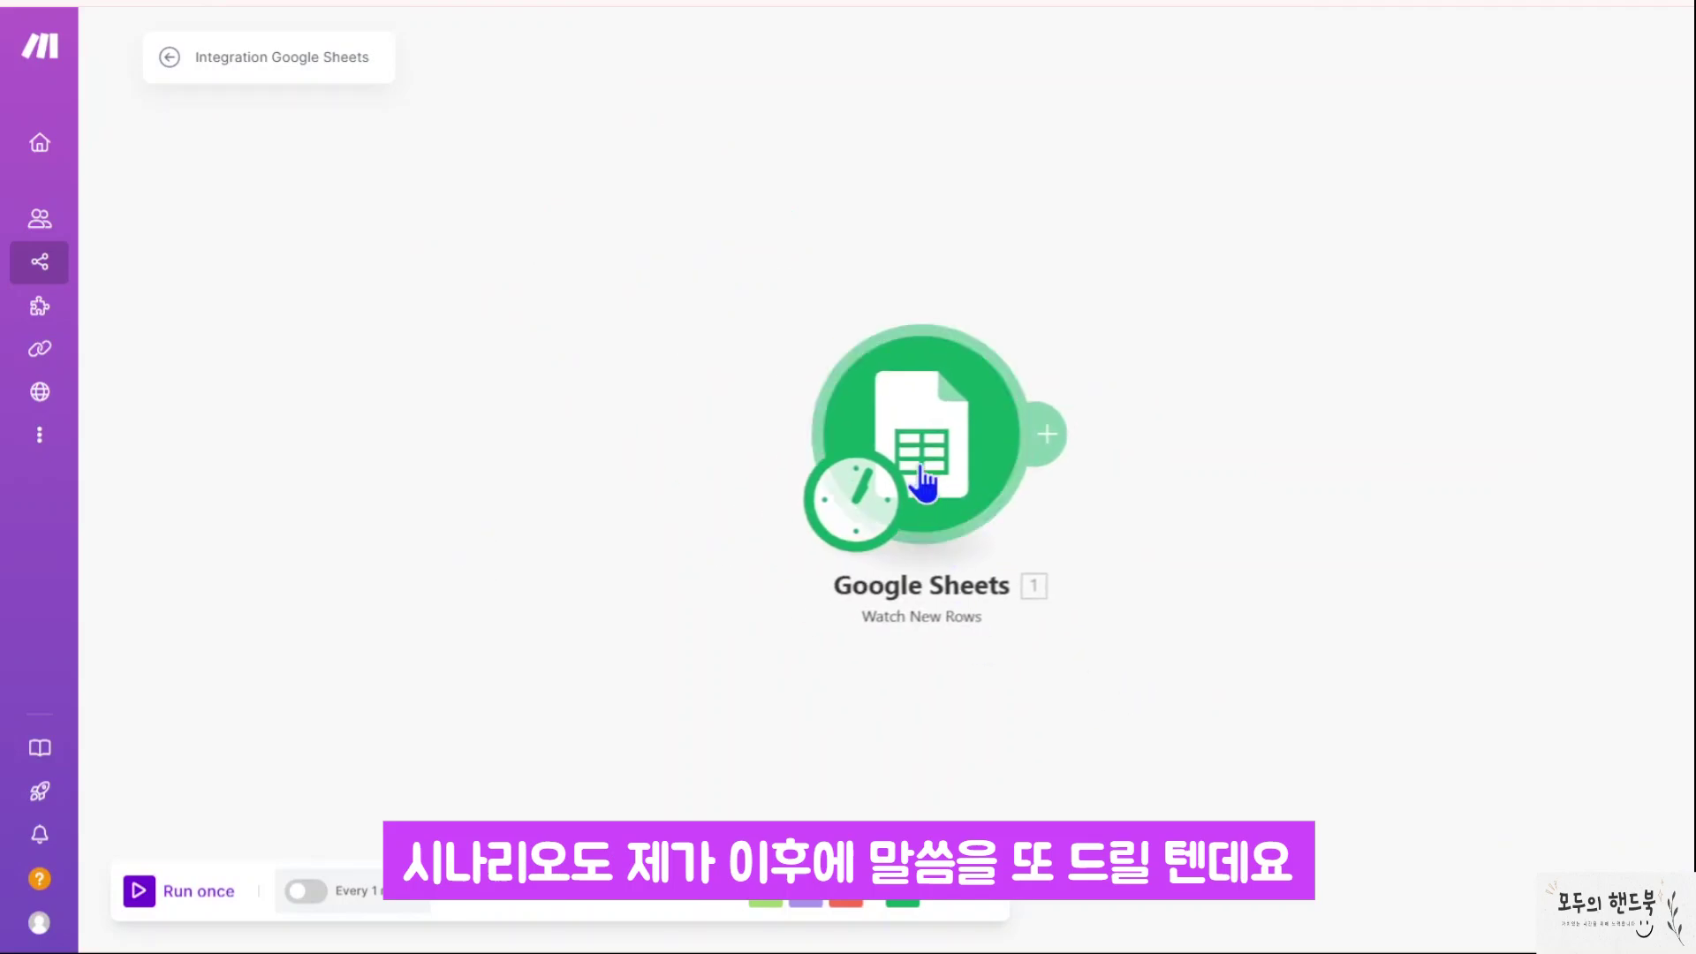
pyautogui.rightClick(866, 458)
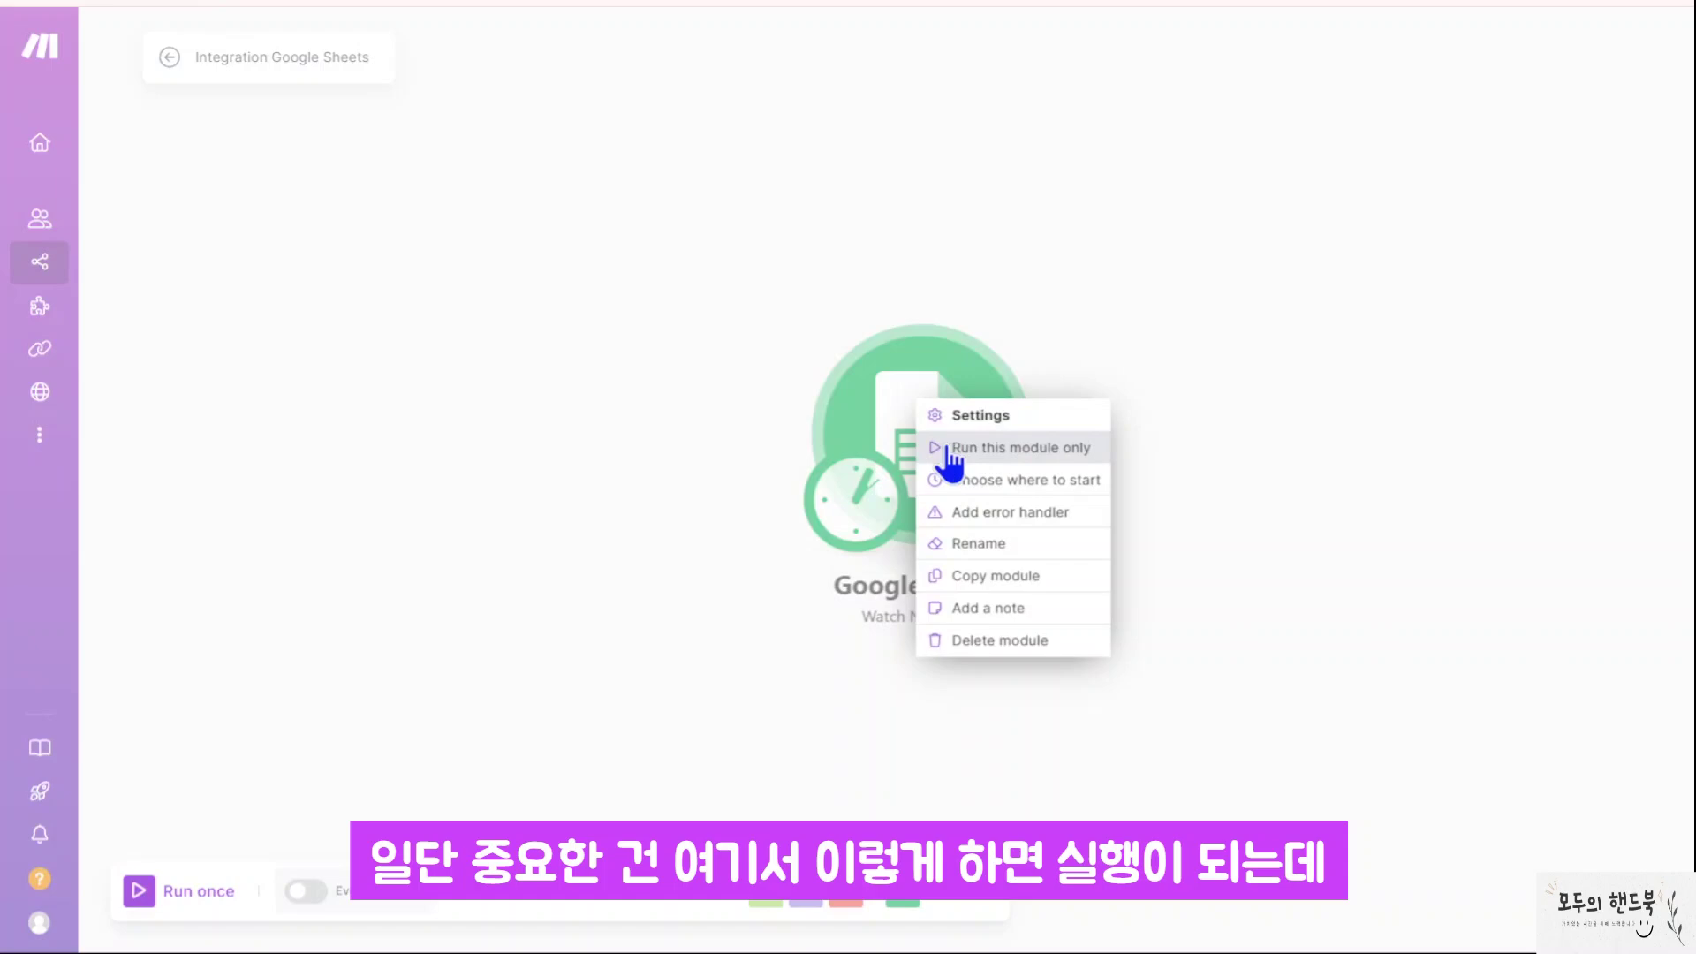
pyautogui.click(945, 444)
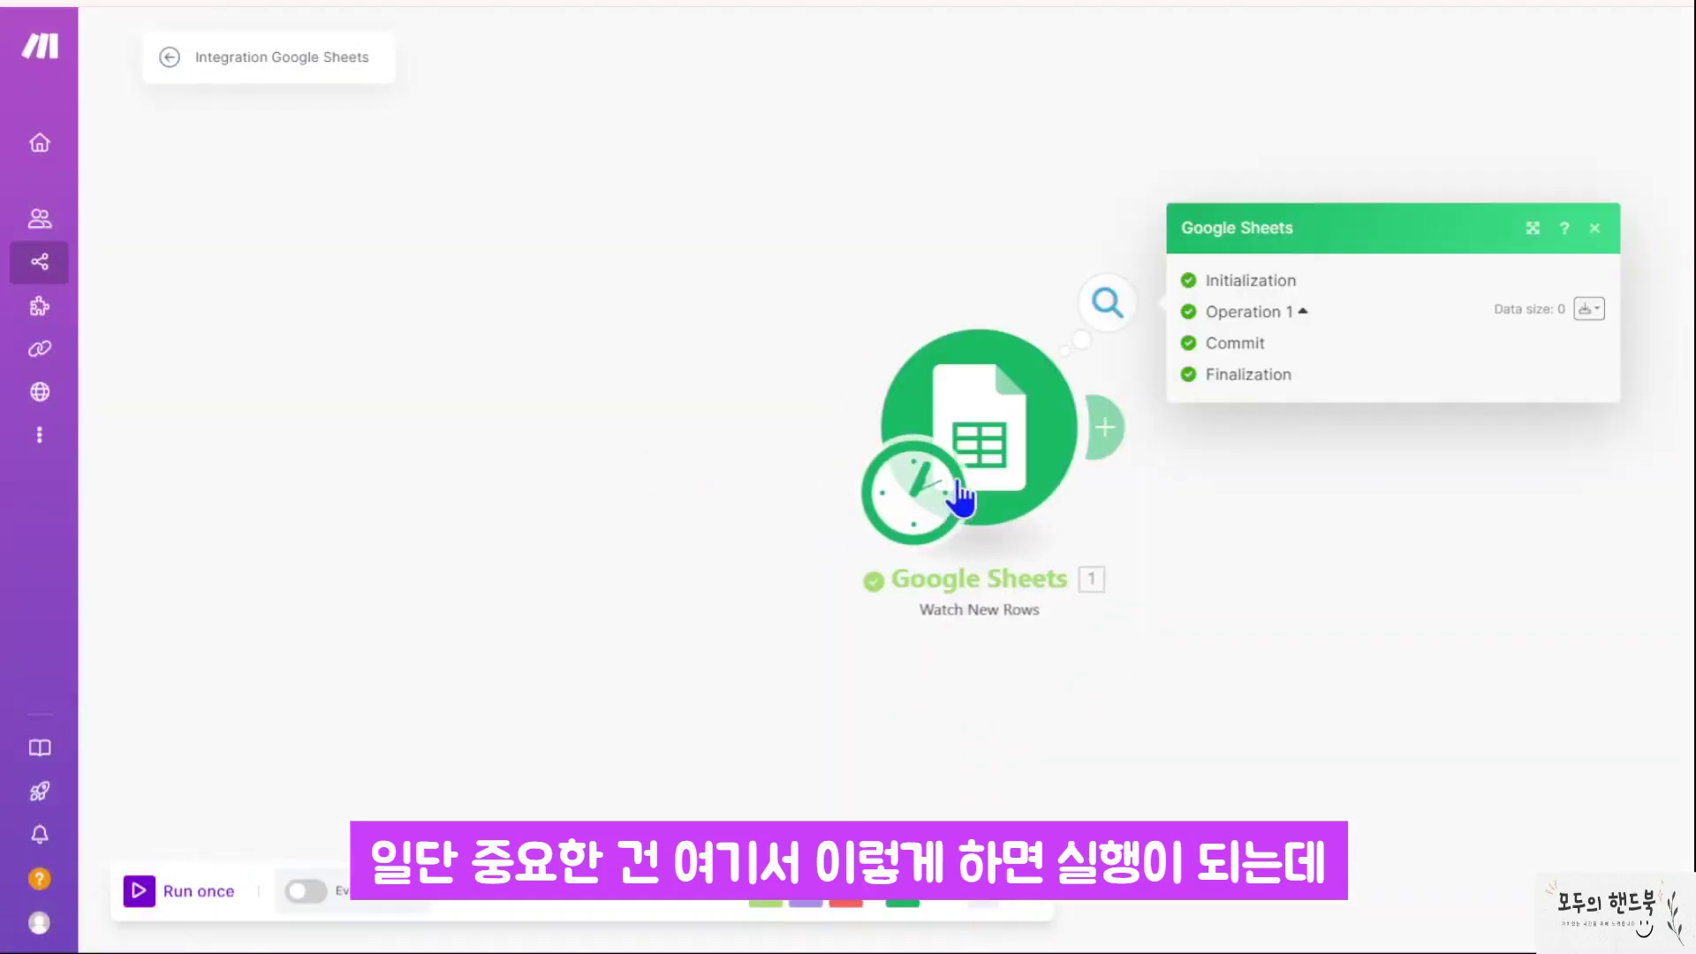
pyautogui.click(910, 272)
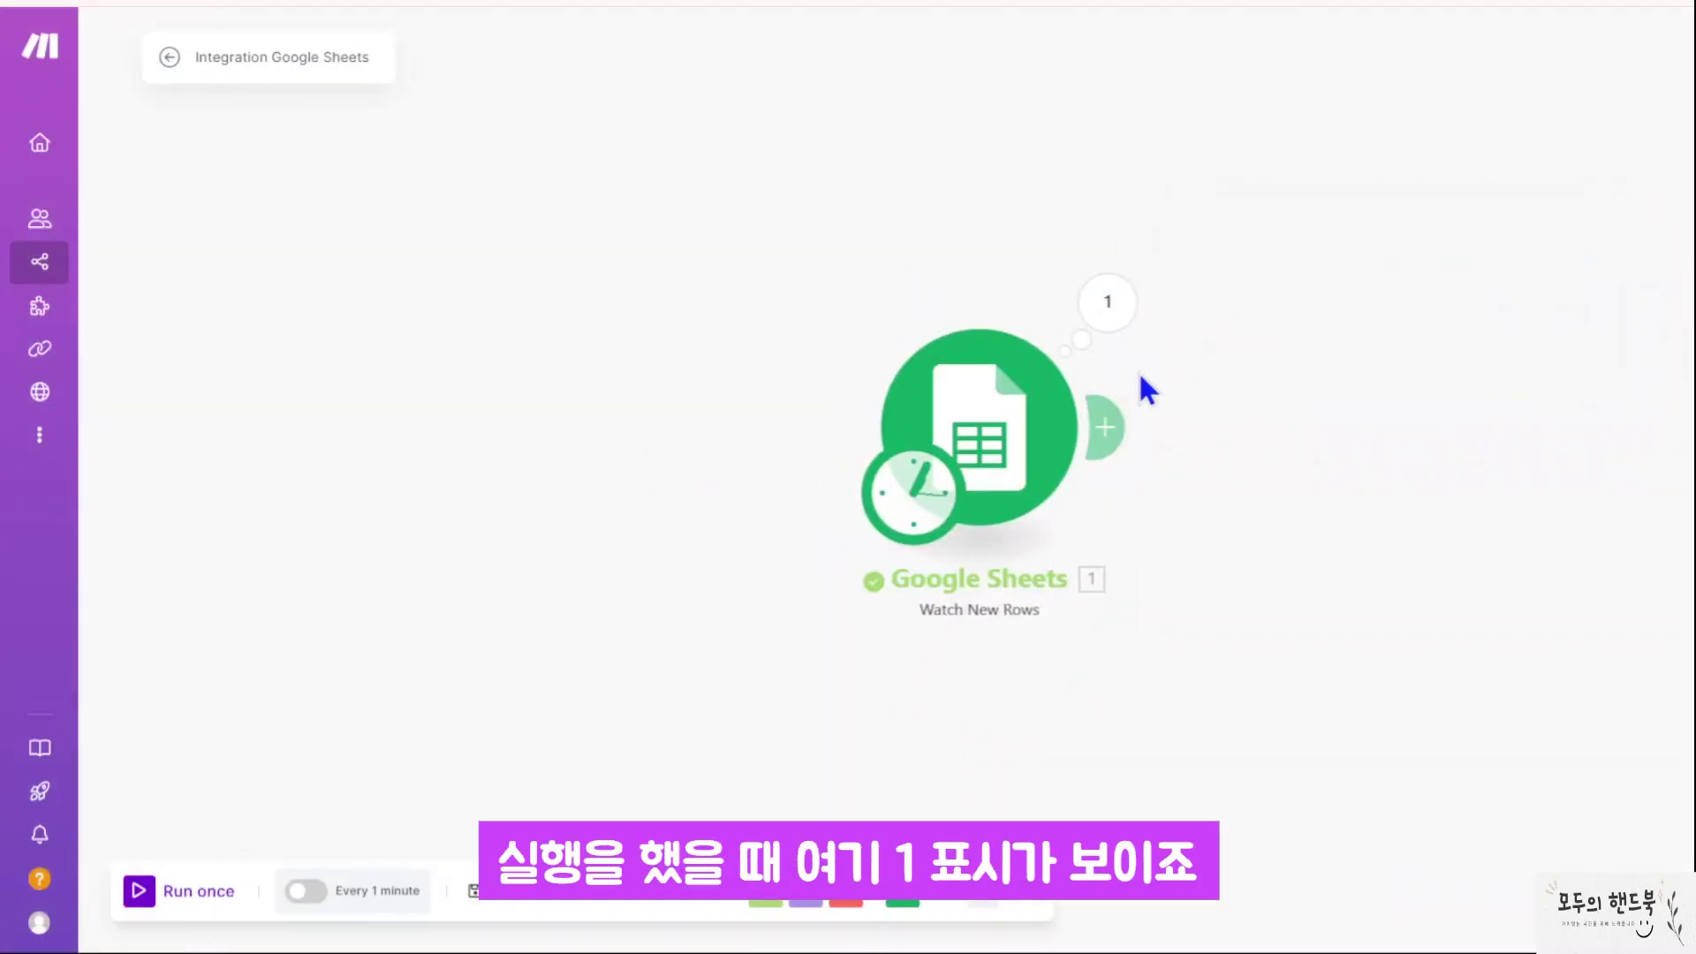
pyautogui.moveTo(1132, 356); pyautogui.dragTo(992, 383)
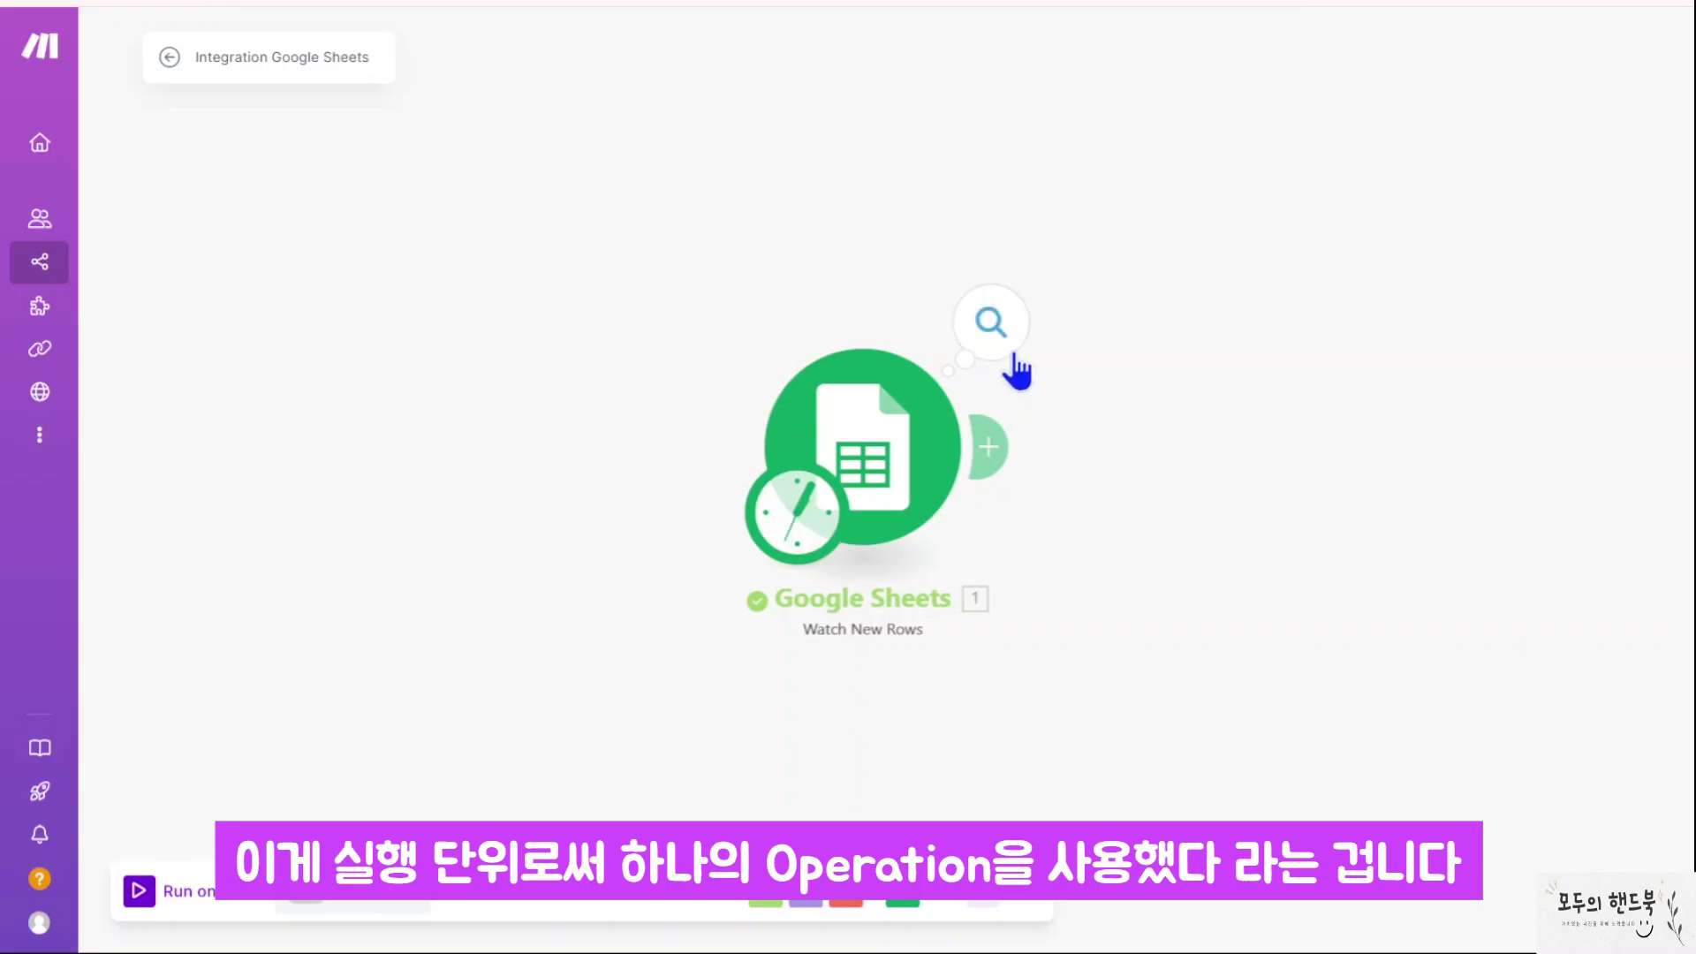
# - Start a new module after Google Sheets and browse the connectable apps, such as OpenAI and Google Drive
pyautogui.click(990, 440)
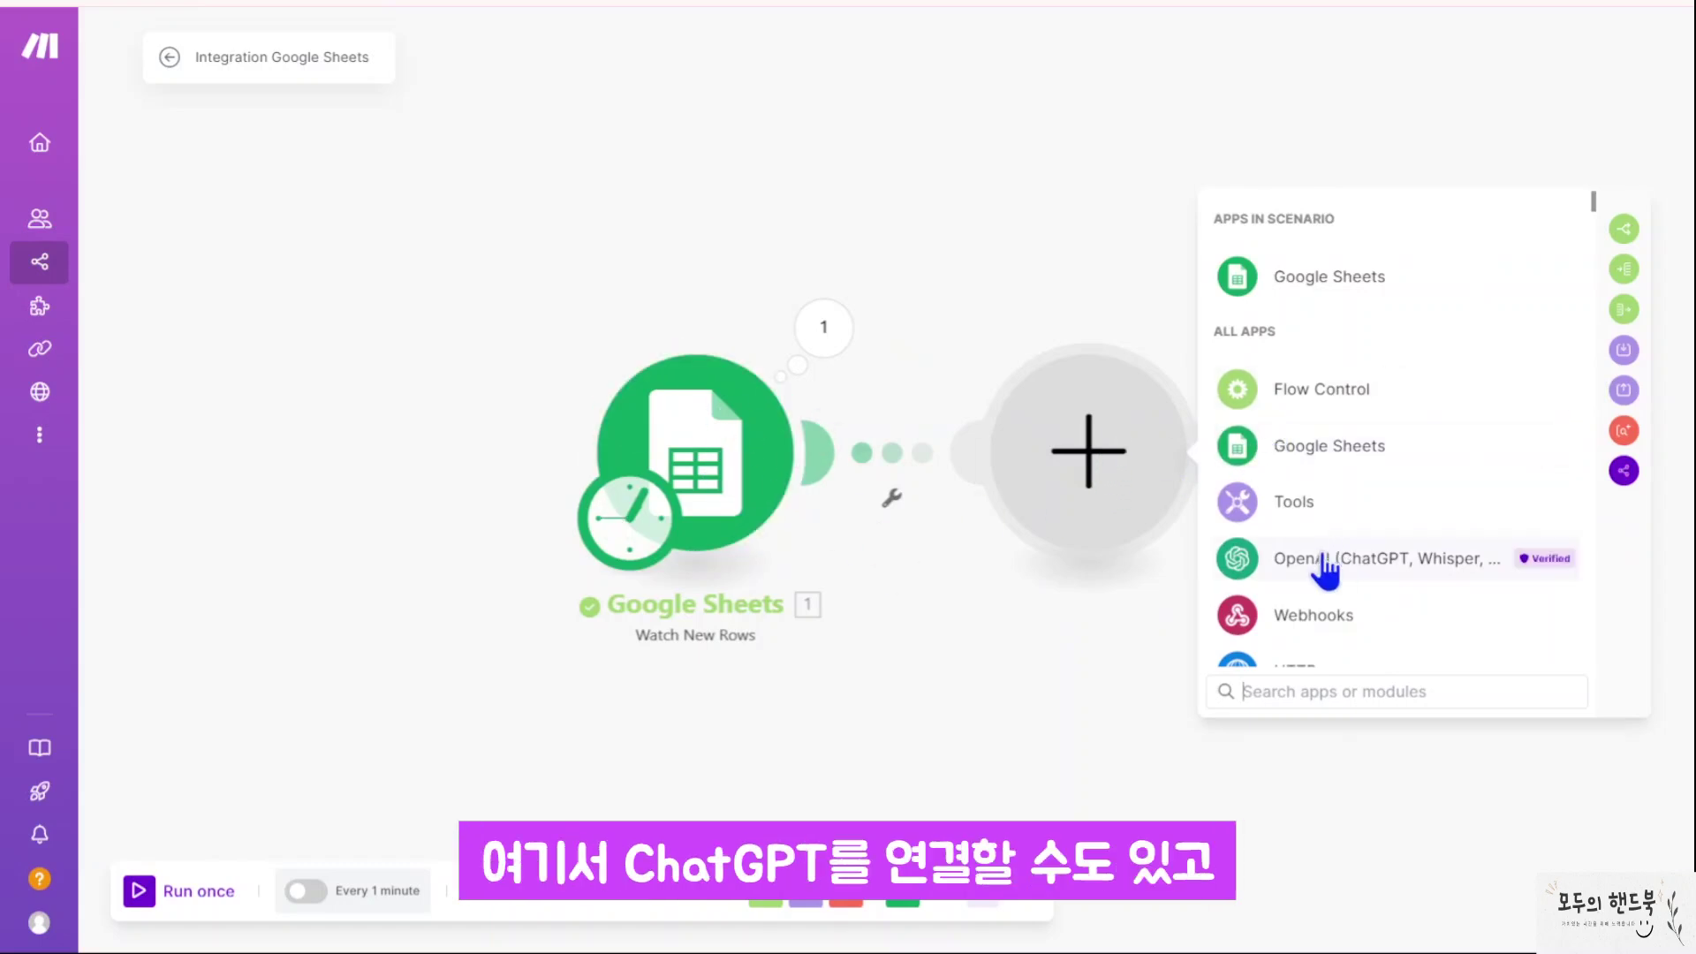
pyautogui.scroll(-3, 1325, 574)
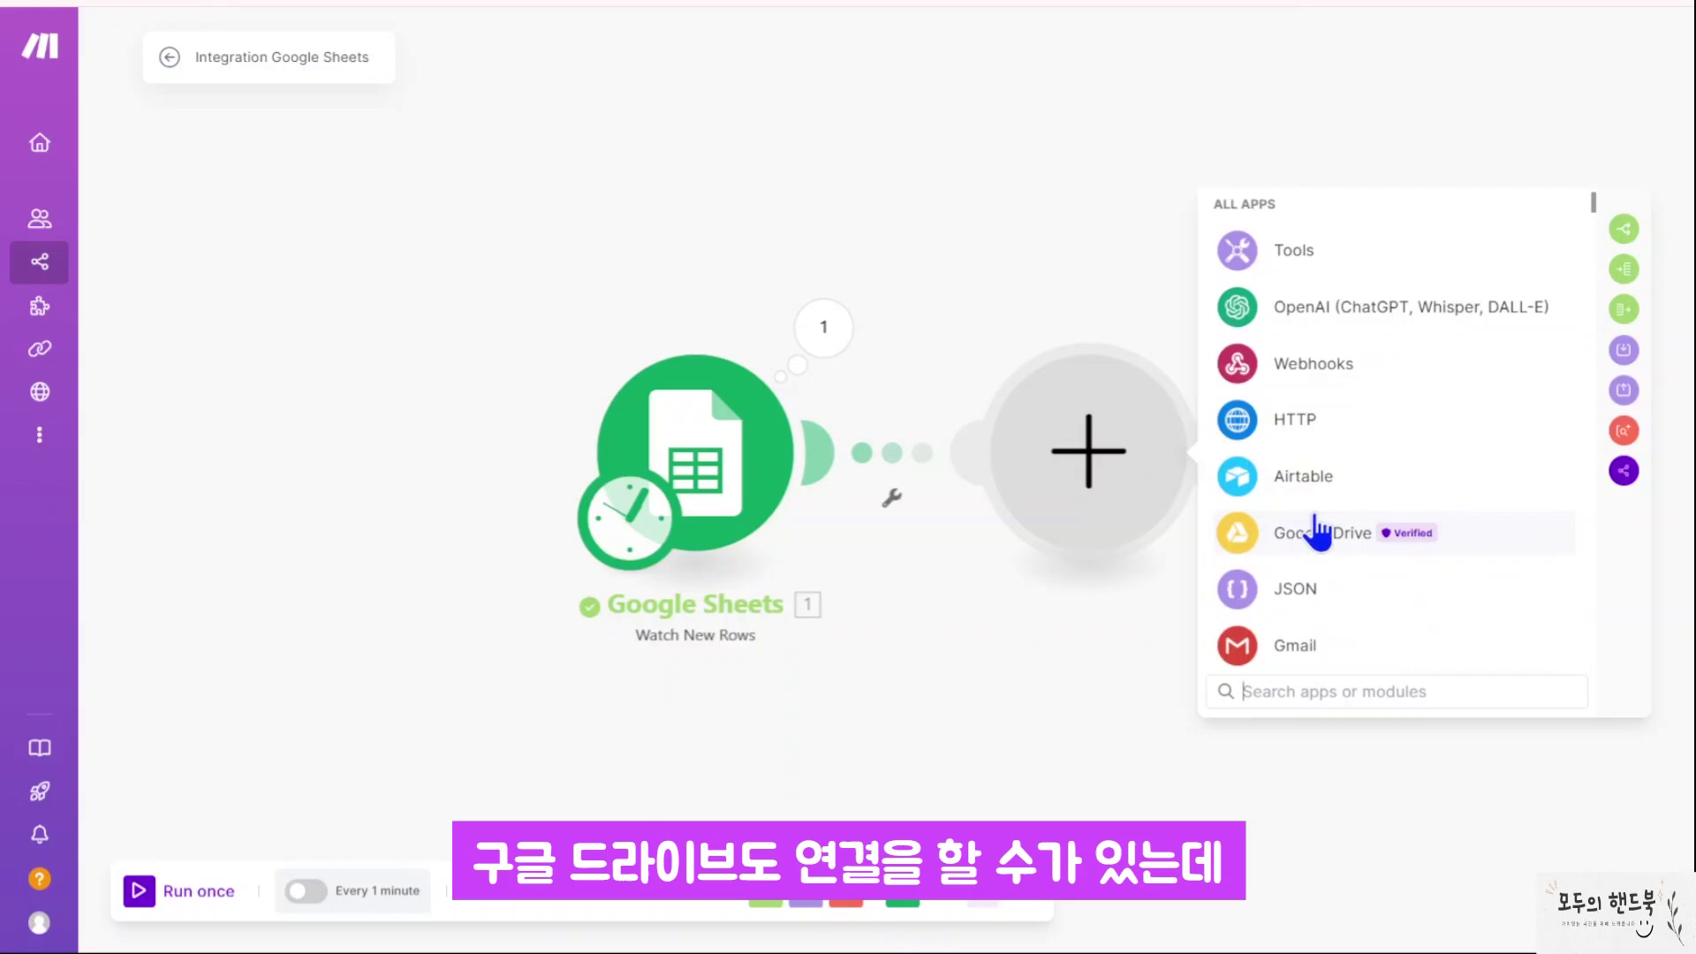
pyautogui.scroll(3, 1306, 480)
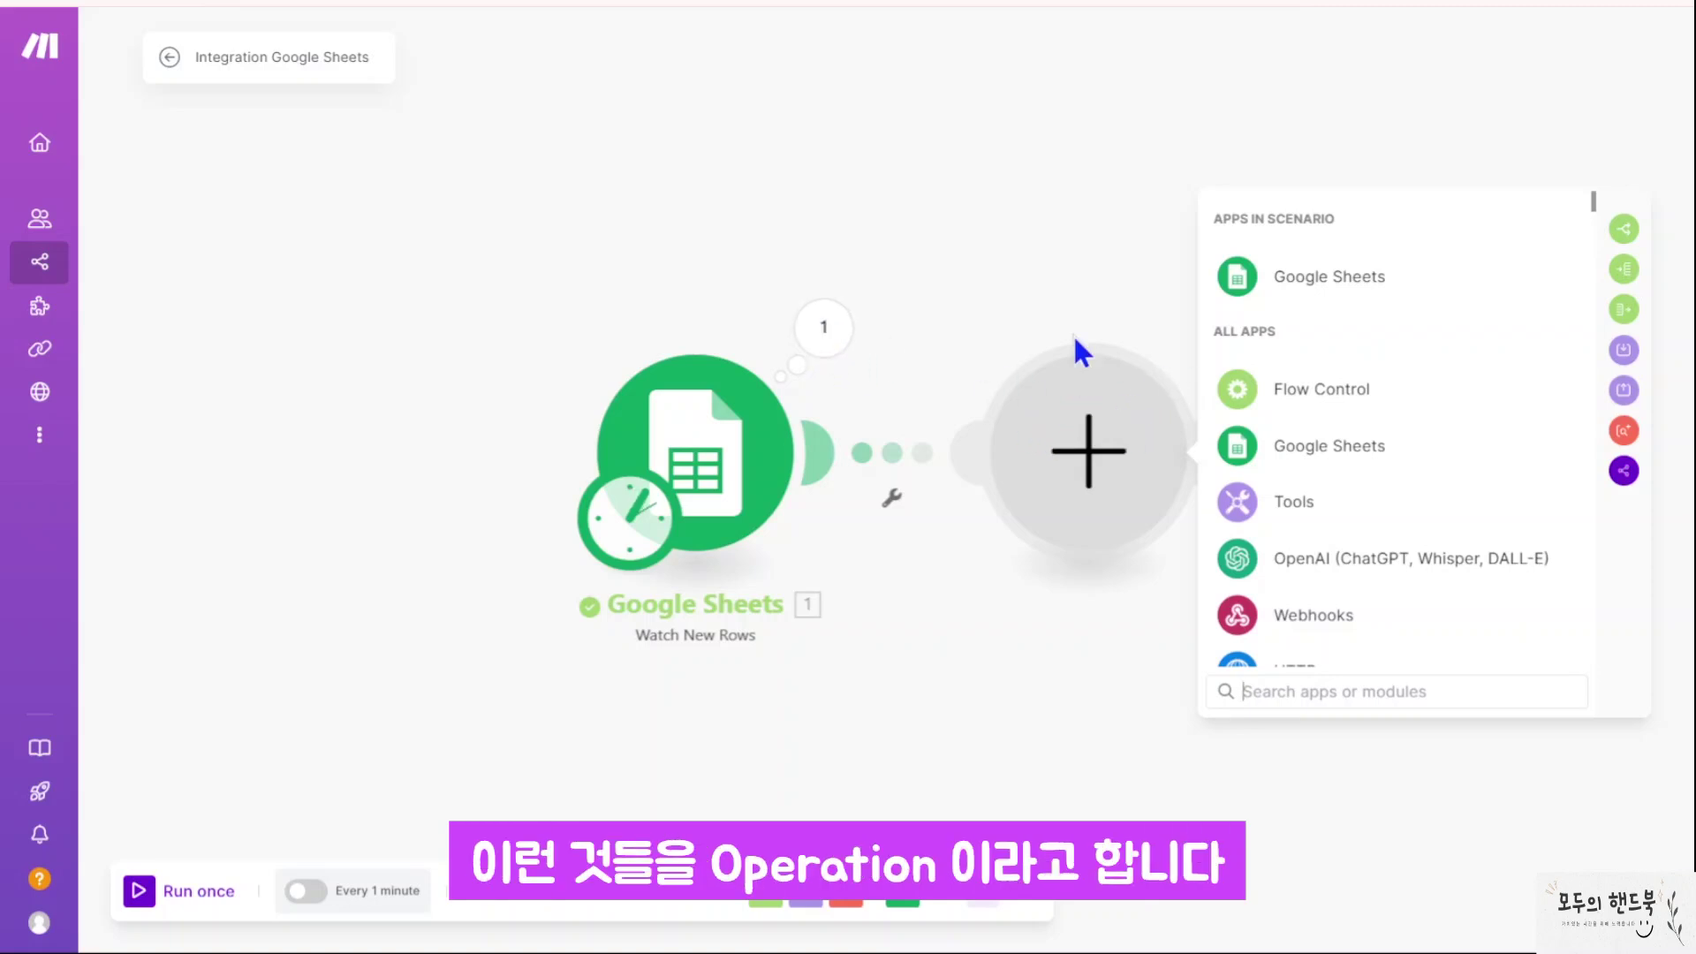
# - Return to the organization dashboard and examine the monthly Operations allowance and the Data transfer usage
pyautogui.click(219, 161)
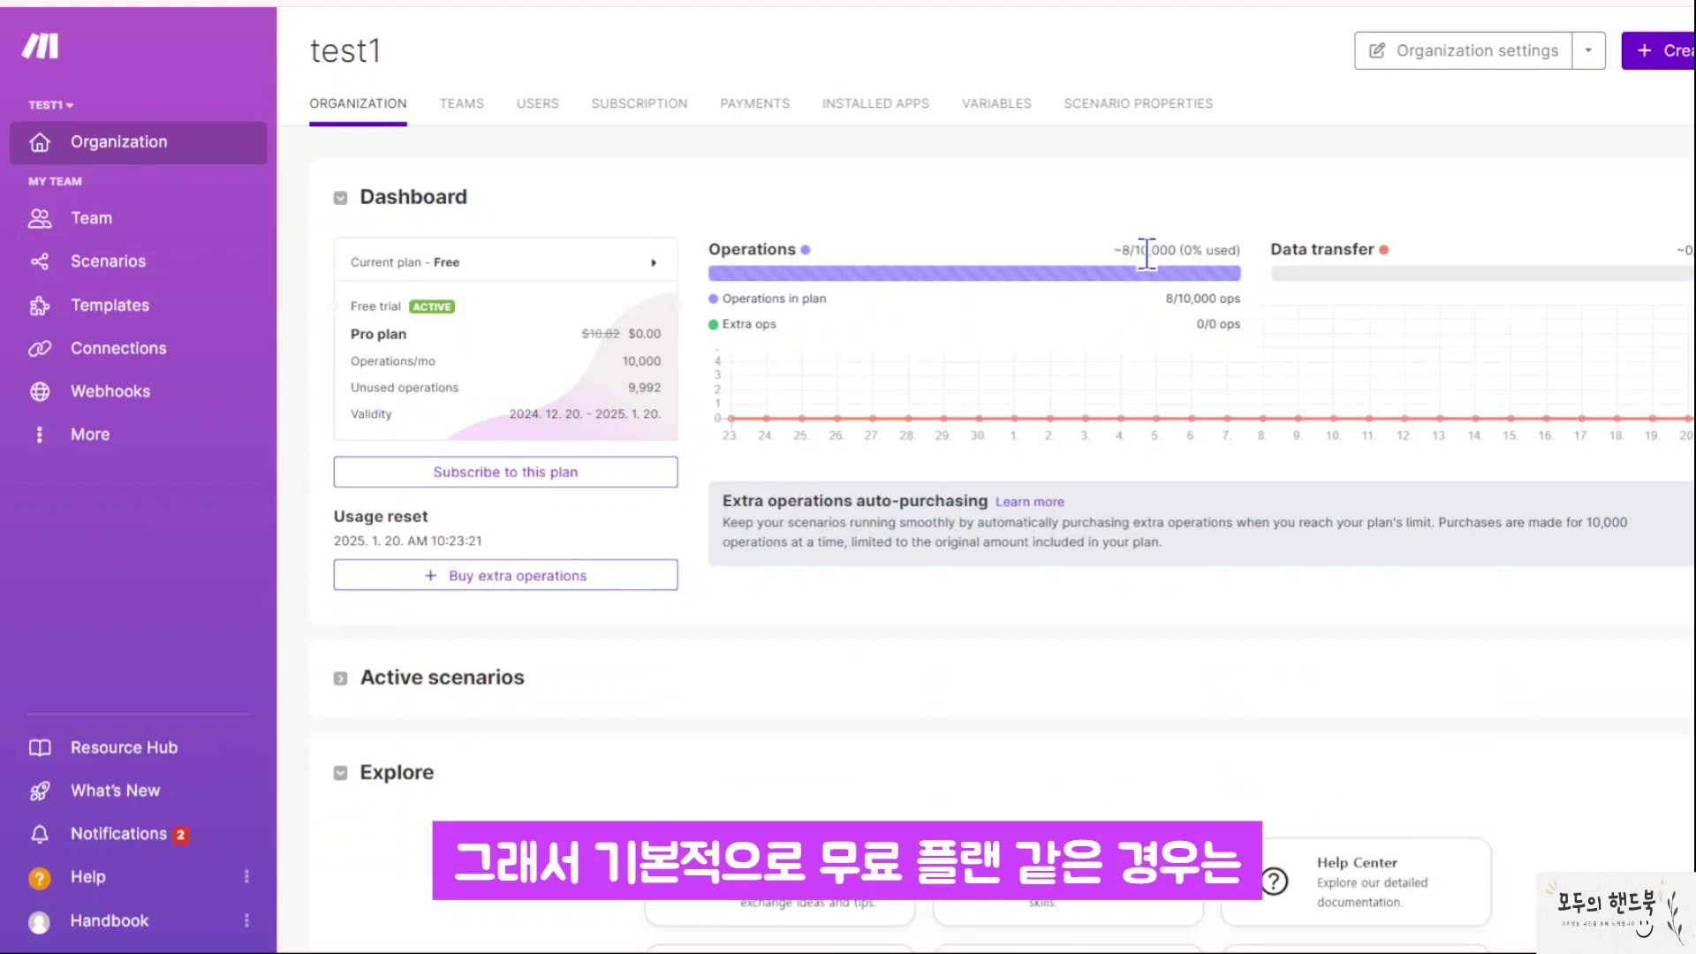
pyautogui.moveTo(1141, 252); pyautogui.dragTo(1176, 252)
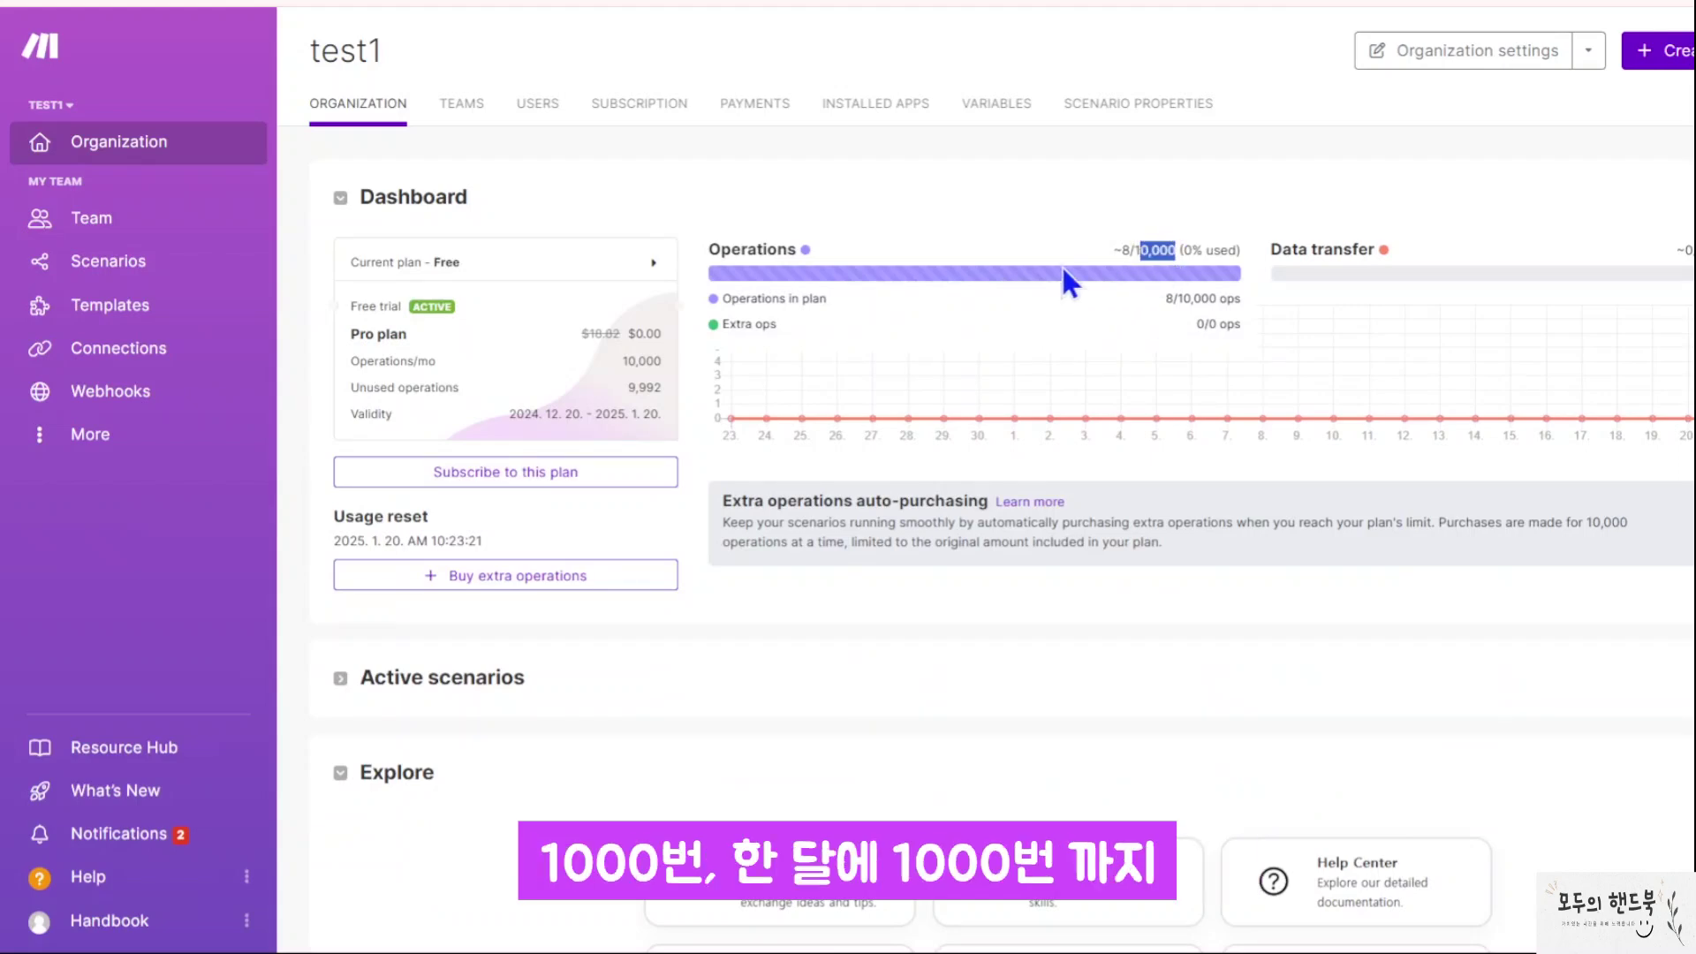
pyautogui.click(950, 167)
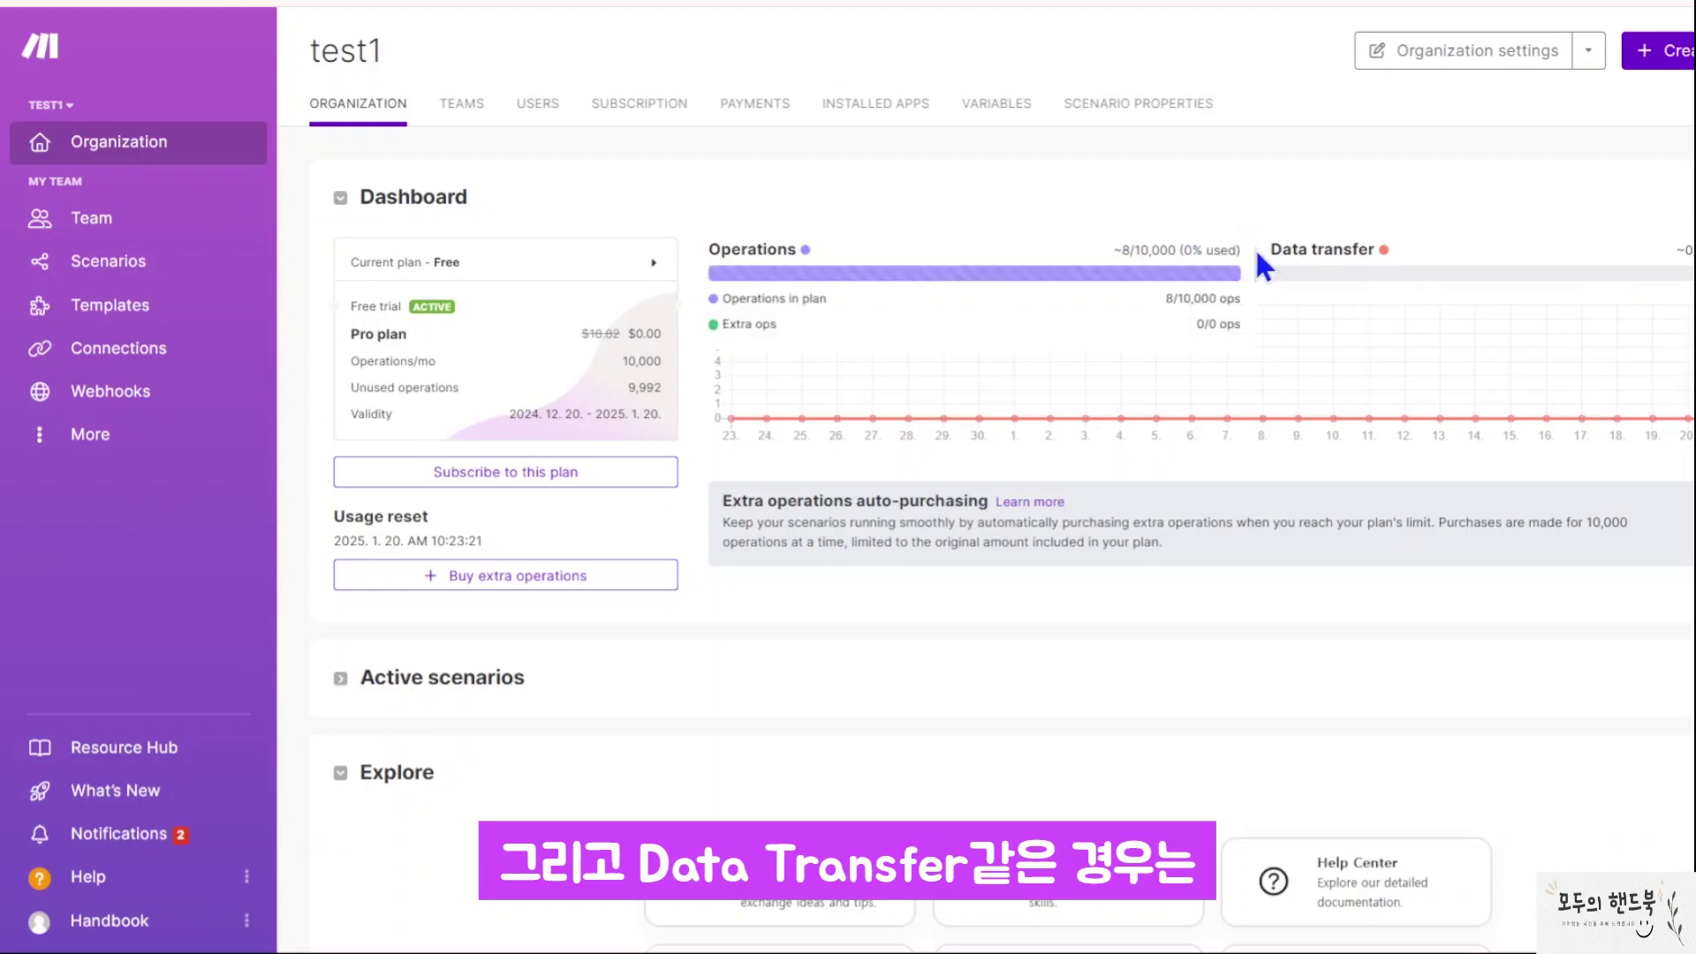
pyautogui.moveTo(1273, 250); pyautogui.dragTo(1389, 274)
pyautogui.click(1397, 279)
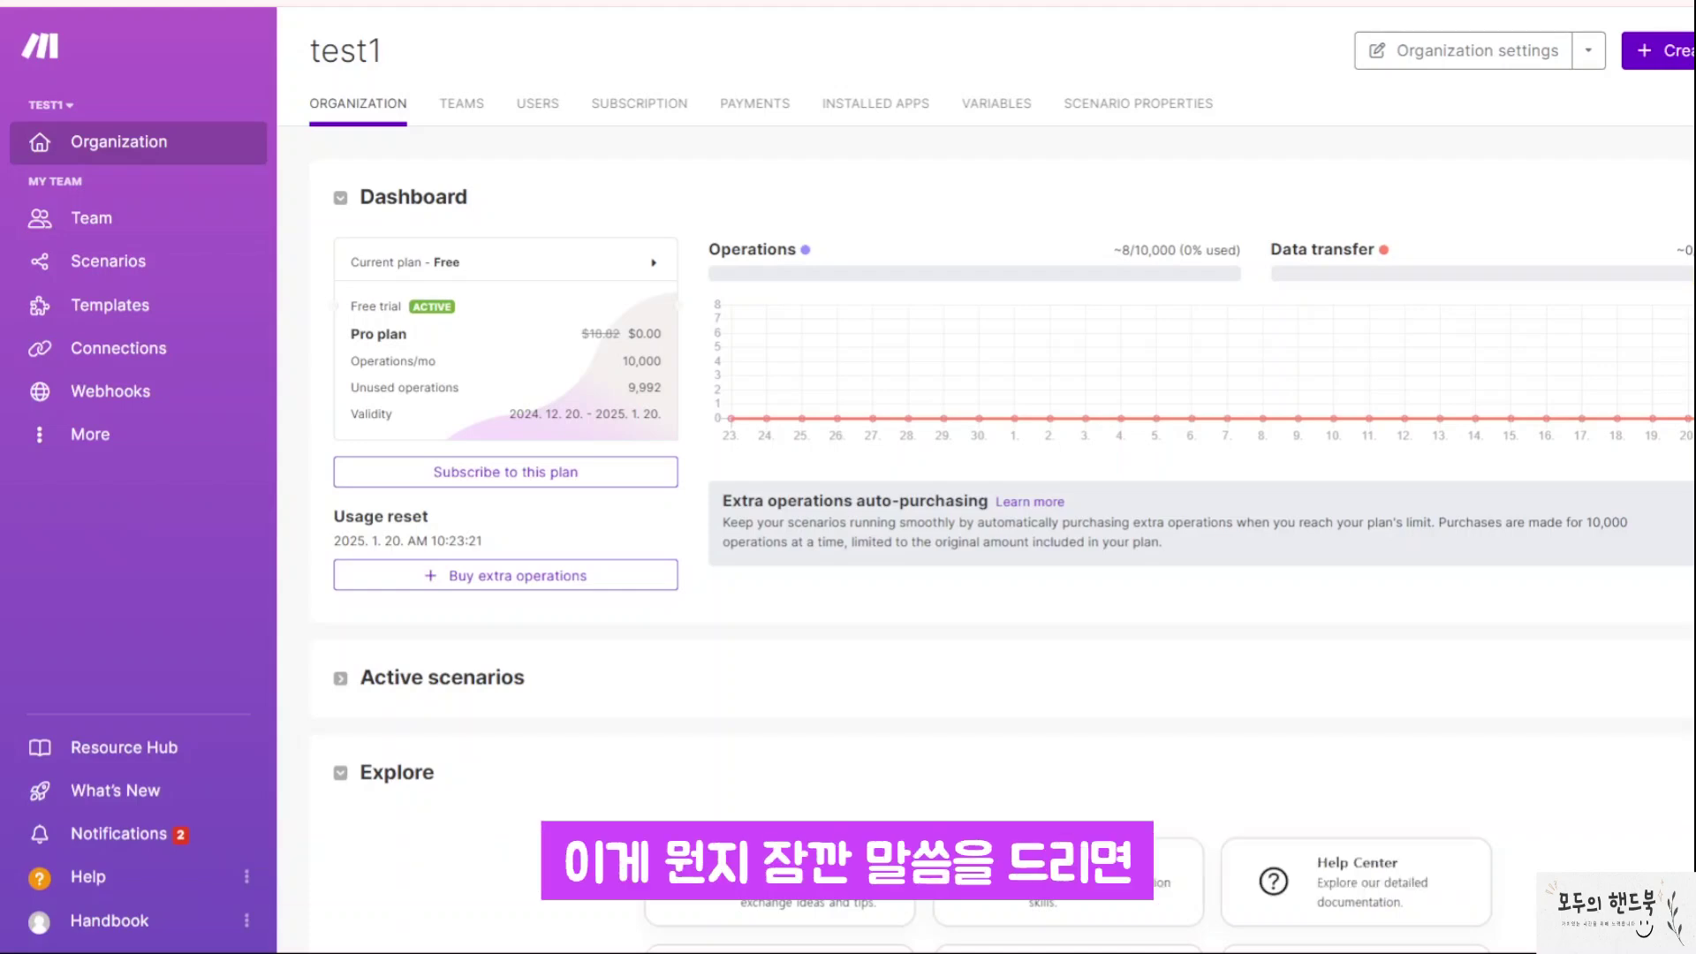
# - Reopen the Google Sheets scenario and inspect the data size of the executed module's operation
pyautogui.click(167, 261)
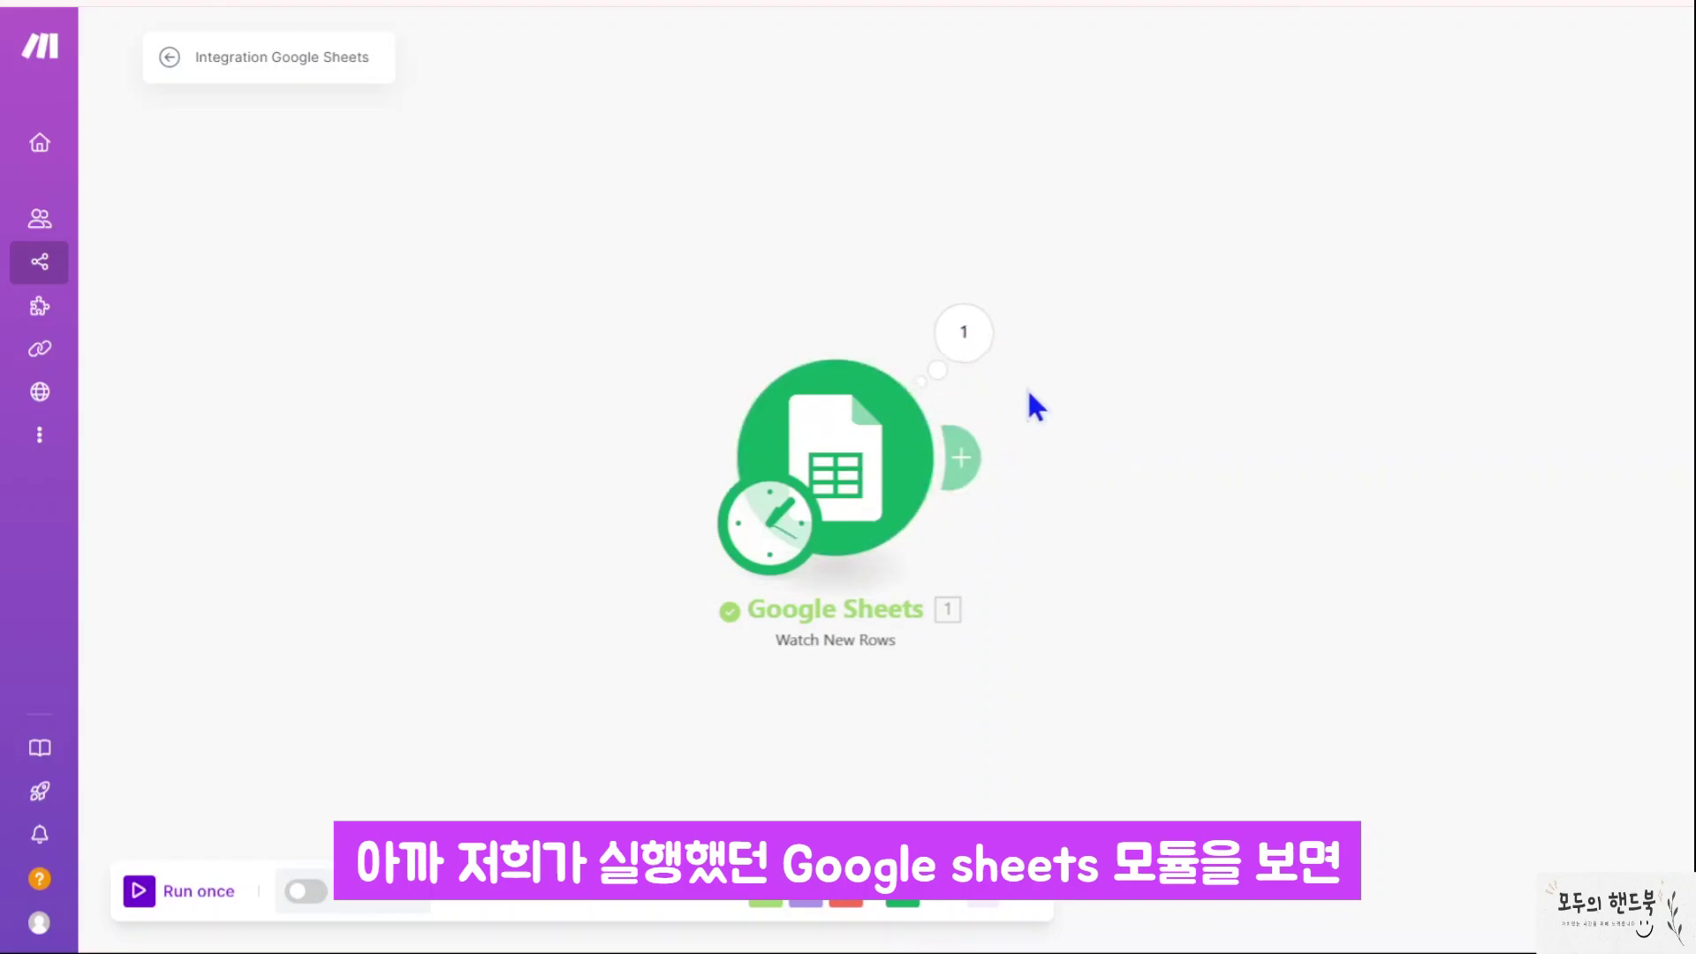
pyautogui.click(964, 339)
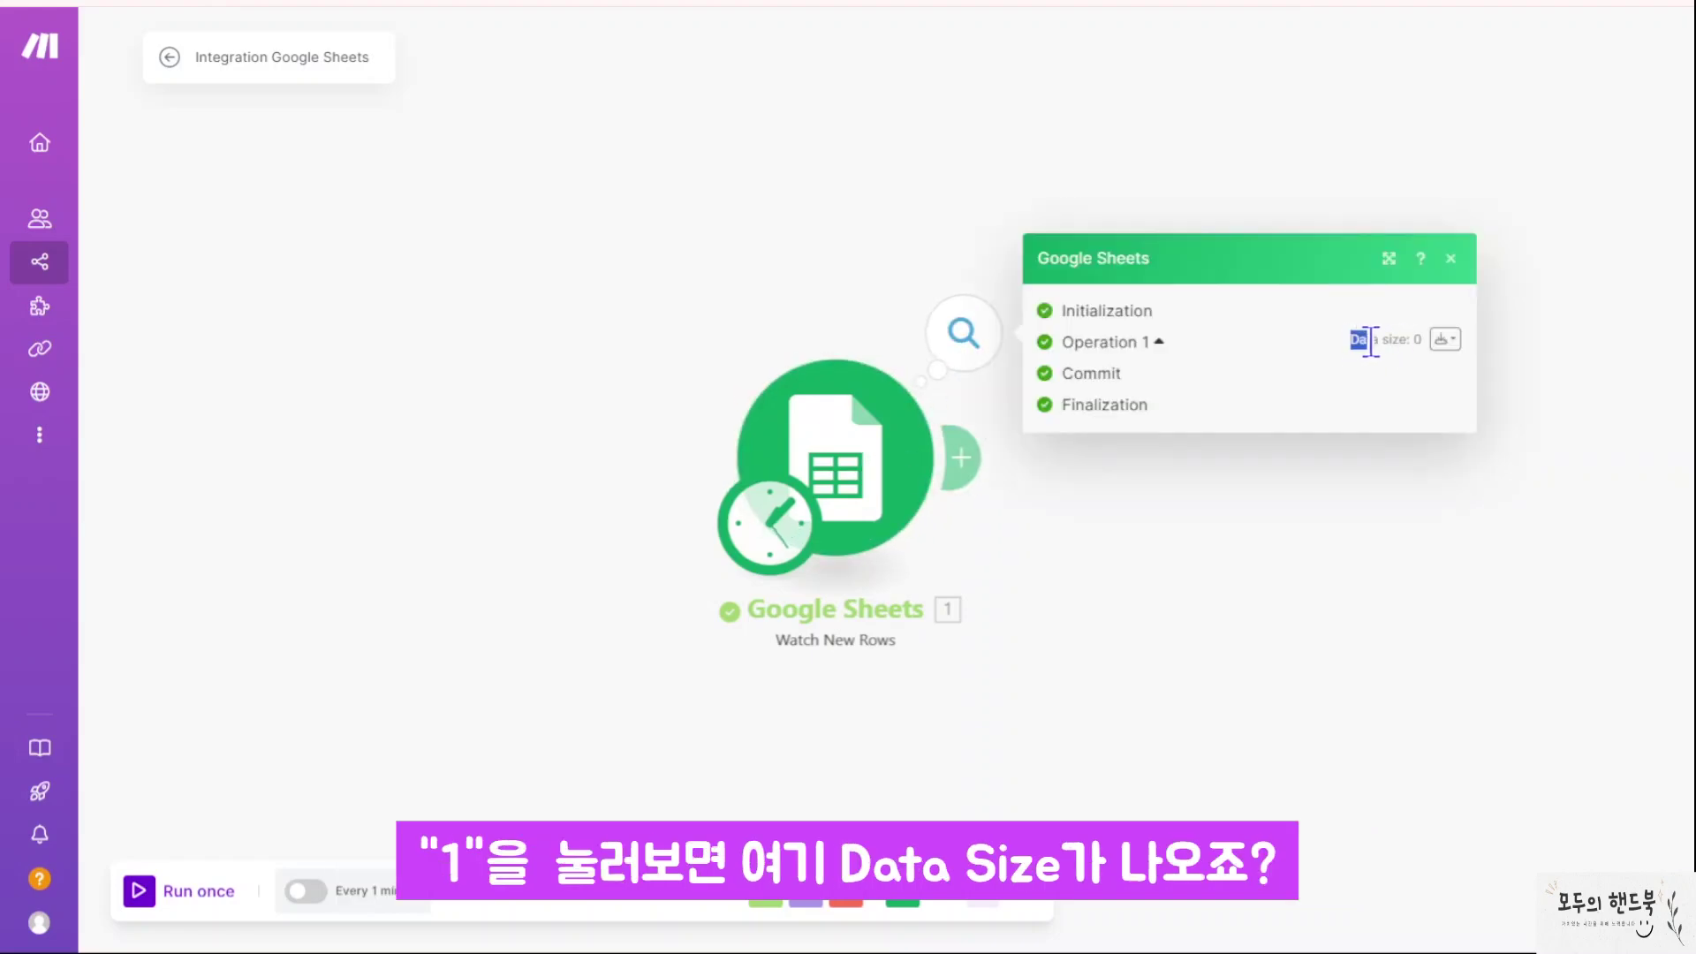
pyautogui.moveTo(1367, 340); pyautogui.dragTo(1420, 344)
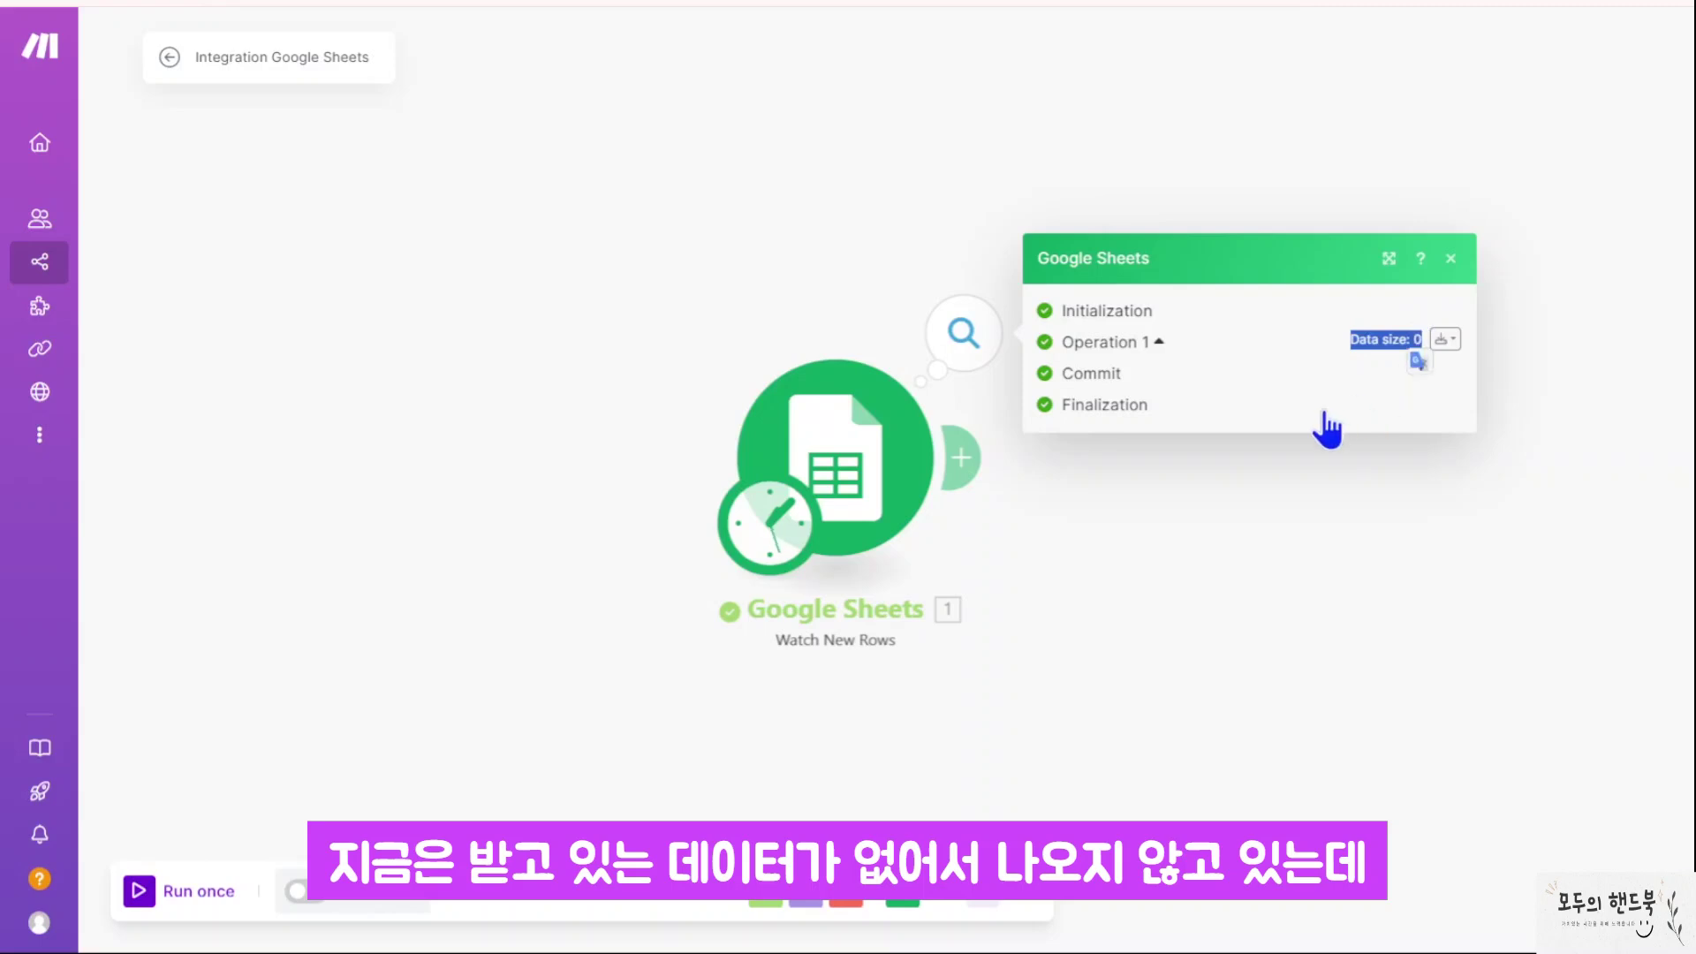
pyautogui.click(1359, 341)
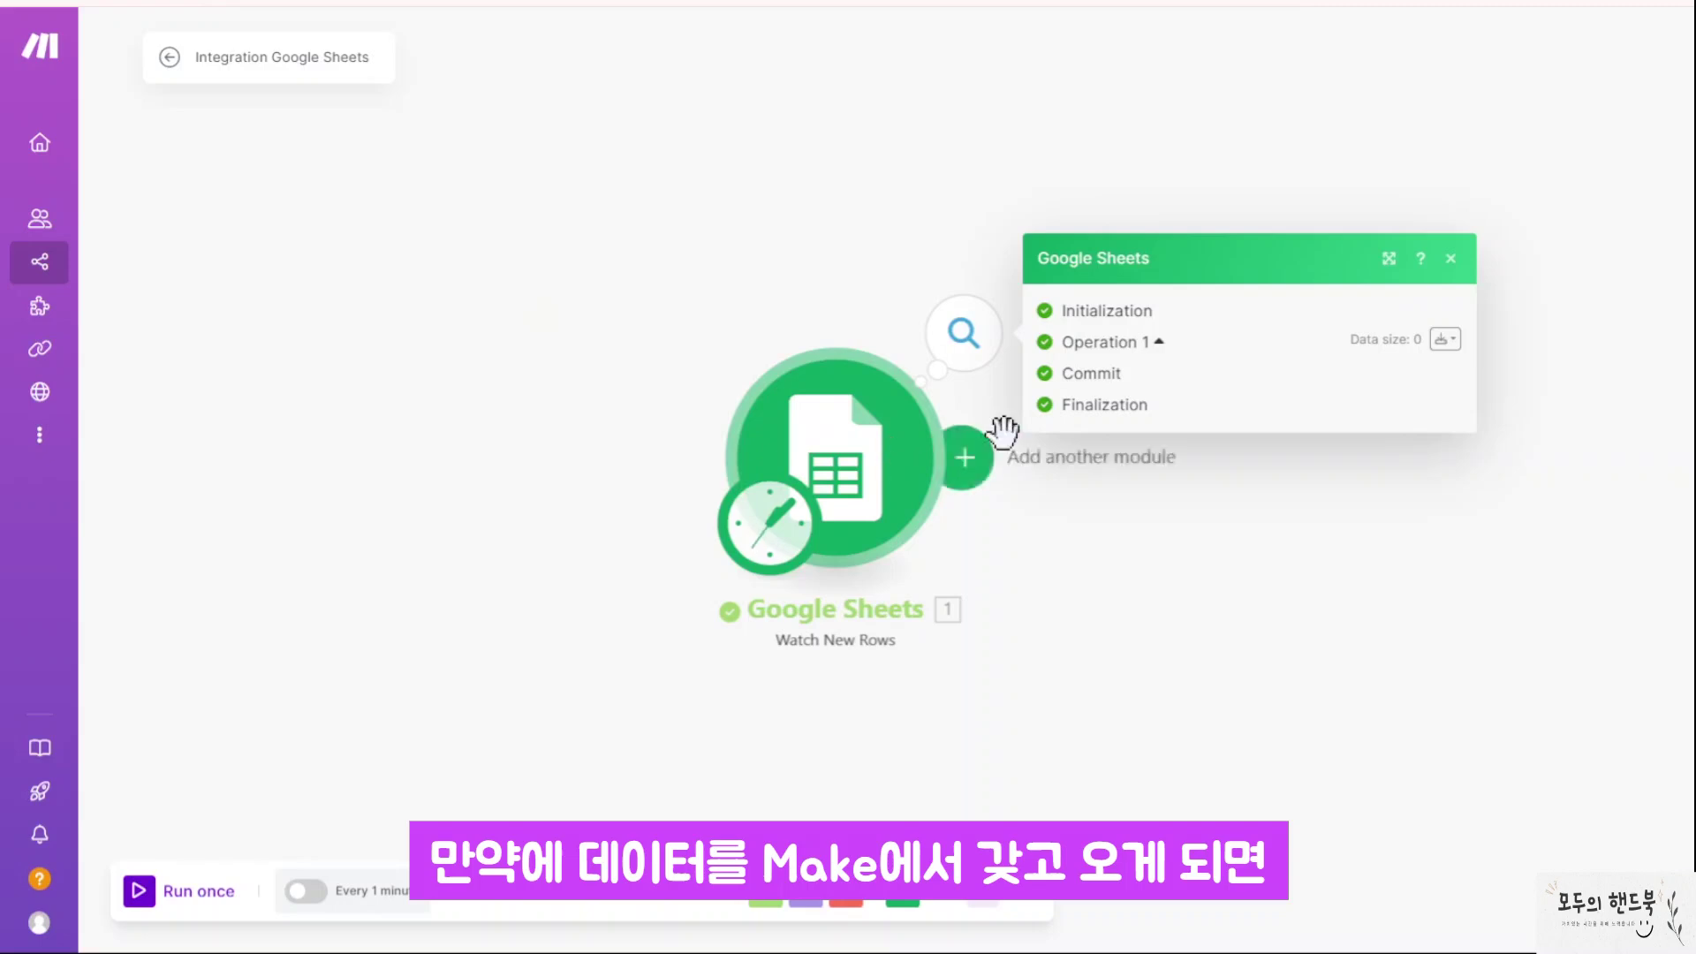
pyautogui.moveTo(1338, 335)
pyautogui.mouseDown()
pyautogui.moveTo(1377, 341)
pyautogui.moveTo(1343, 358)
pyautogui.moveTo(1352, 342)
pyautogui.mouseUp()
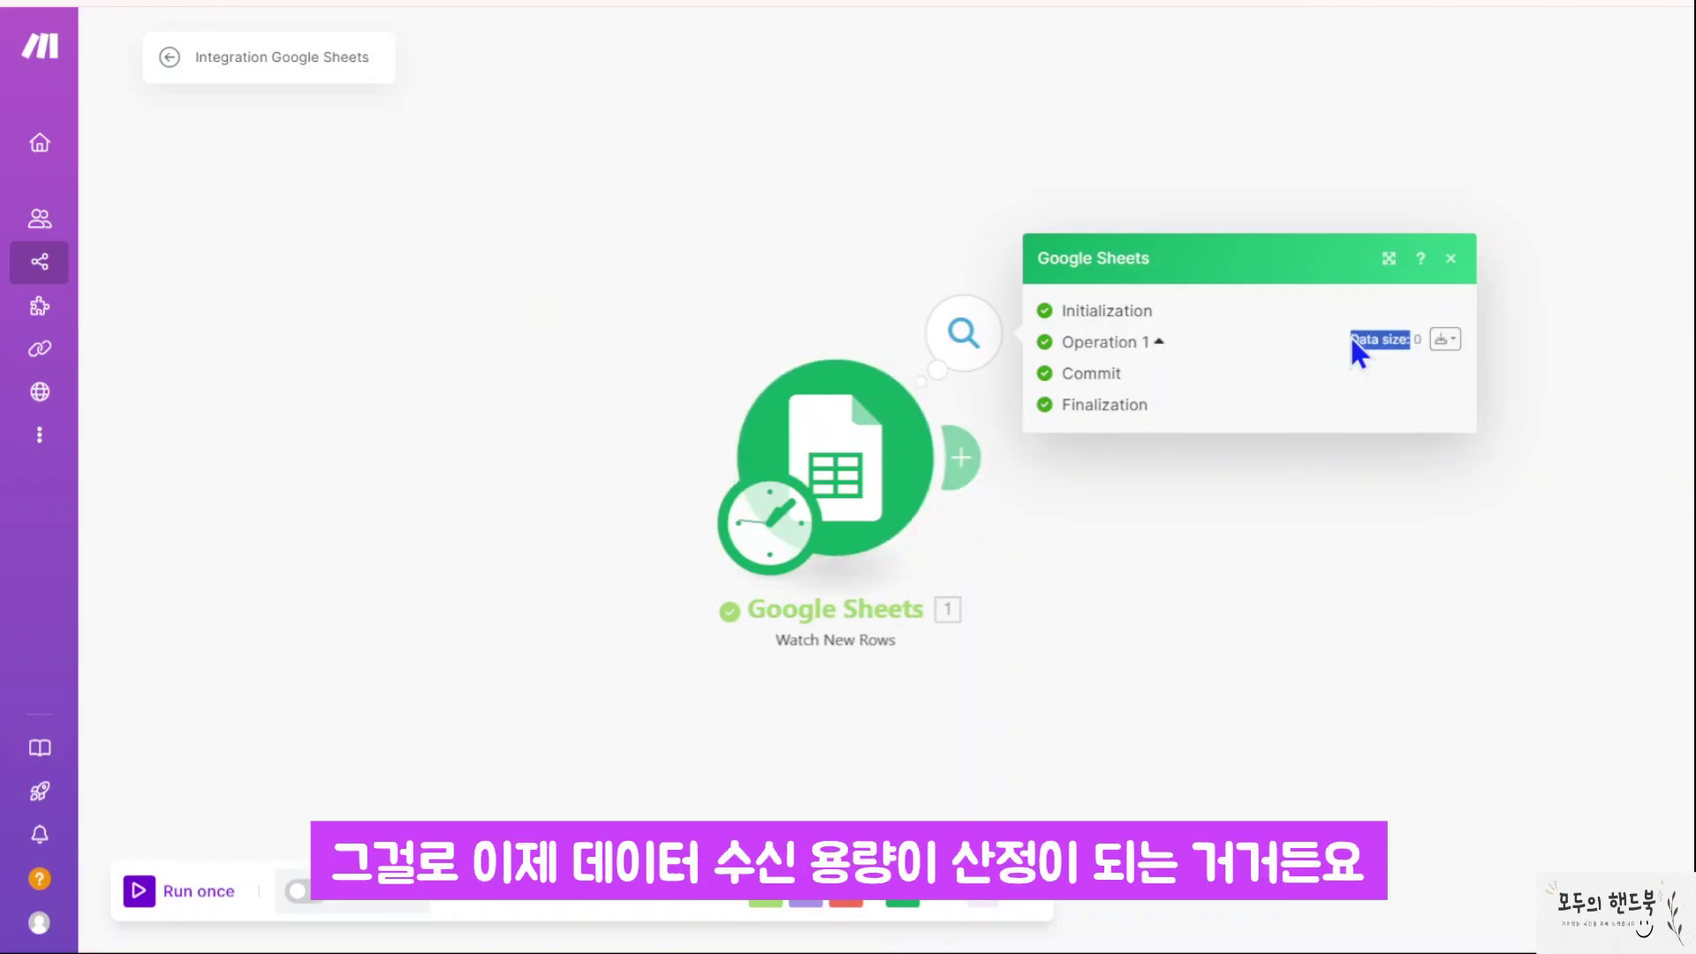
pyautogui.click(1272, 575)
pyautogui.click(840, 428)
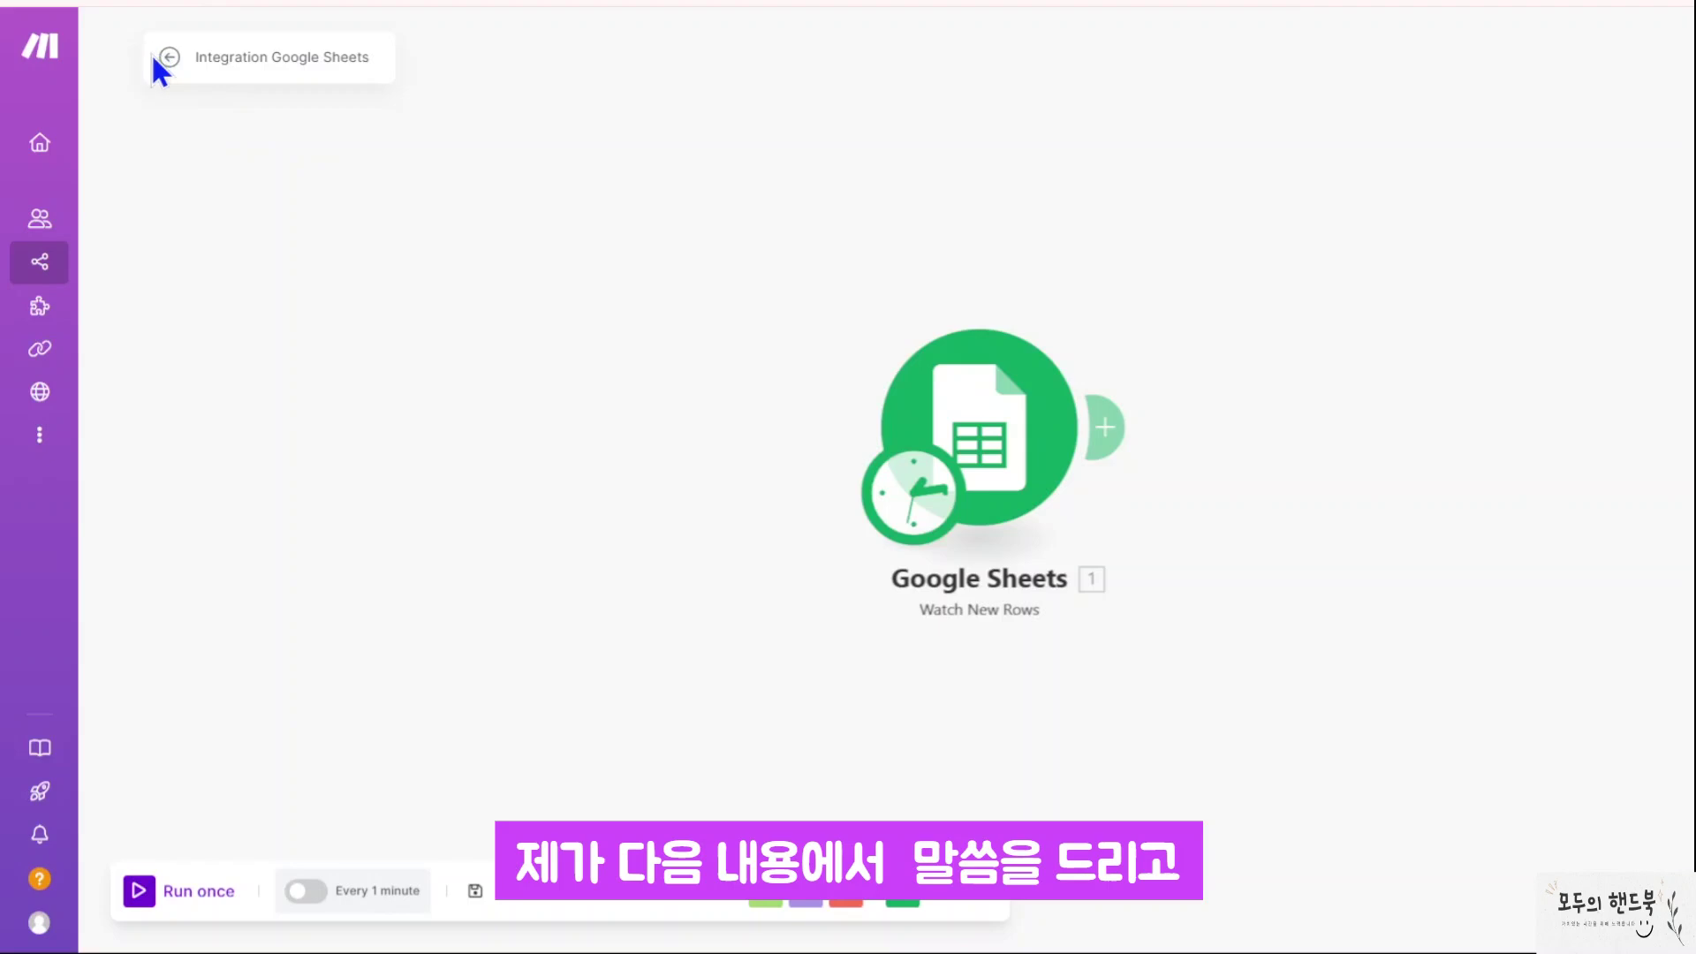
# - Go back to the list of all scenarios and open the Integration Google Sheets scenario
pyautogui.click(164, 58)
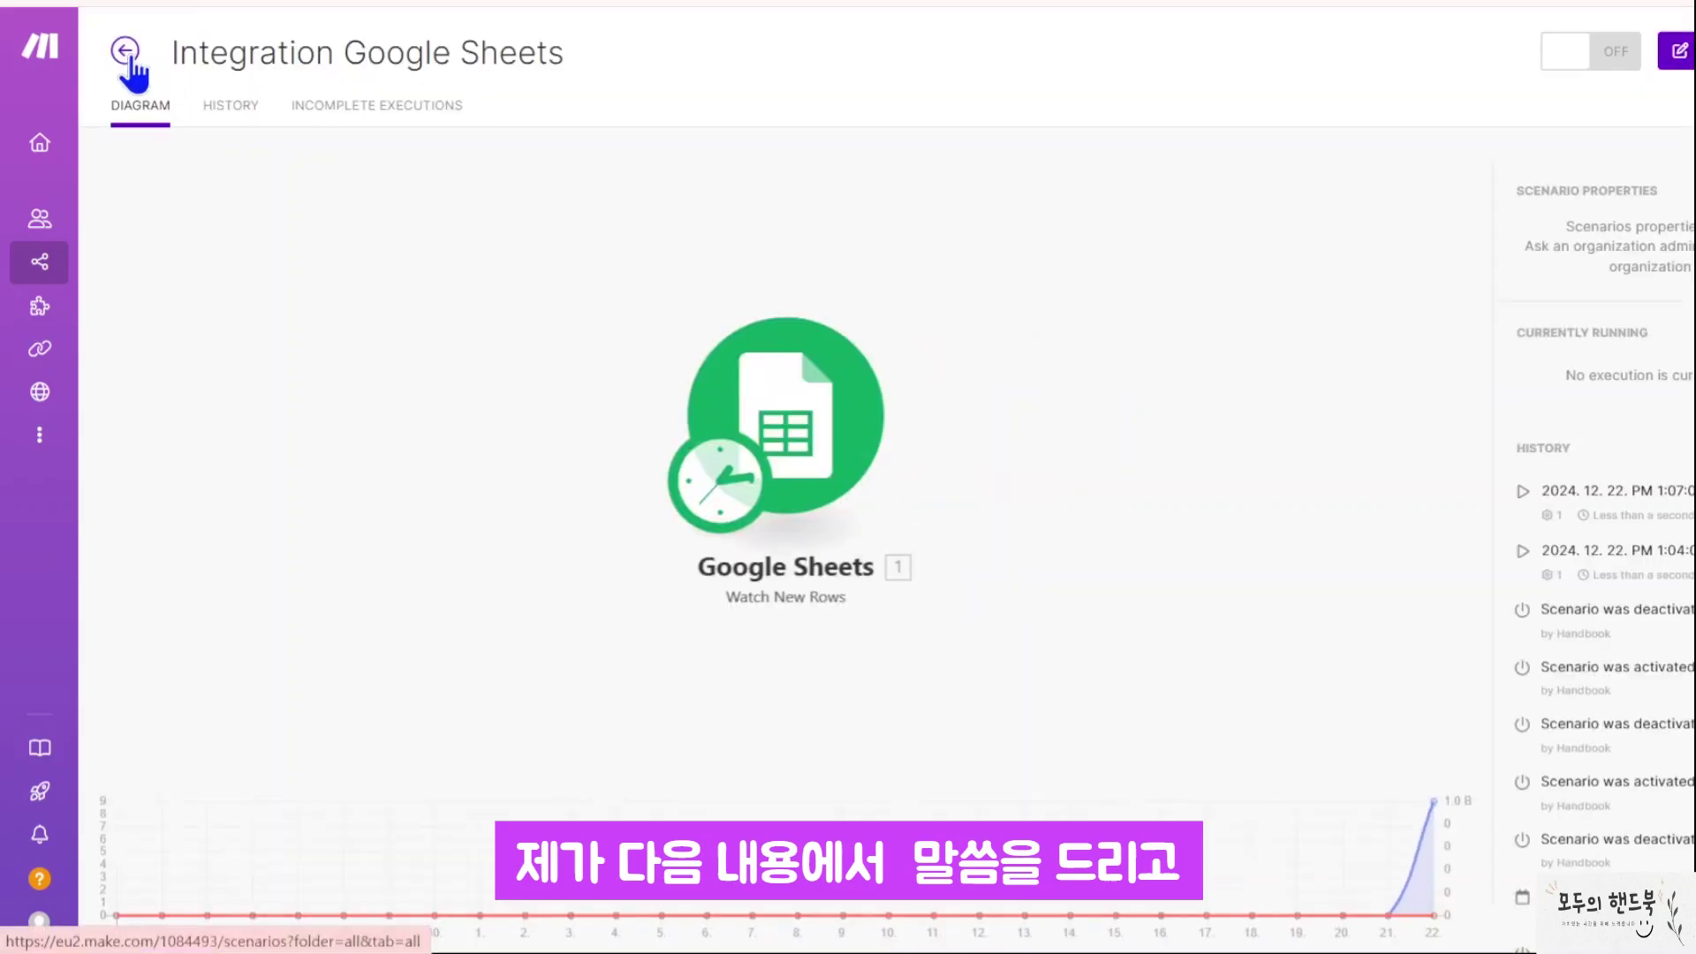
pyautogui.click(126, 53)
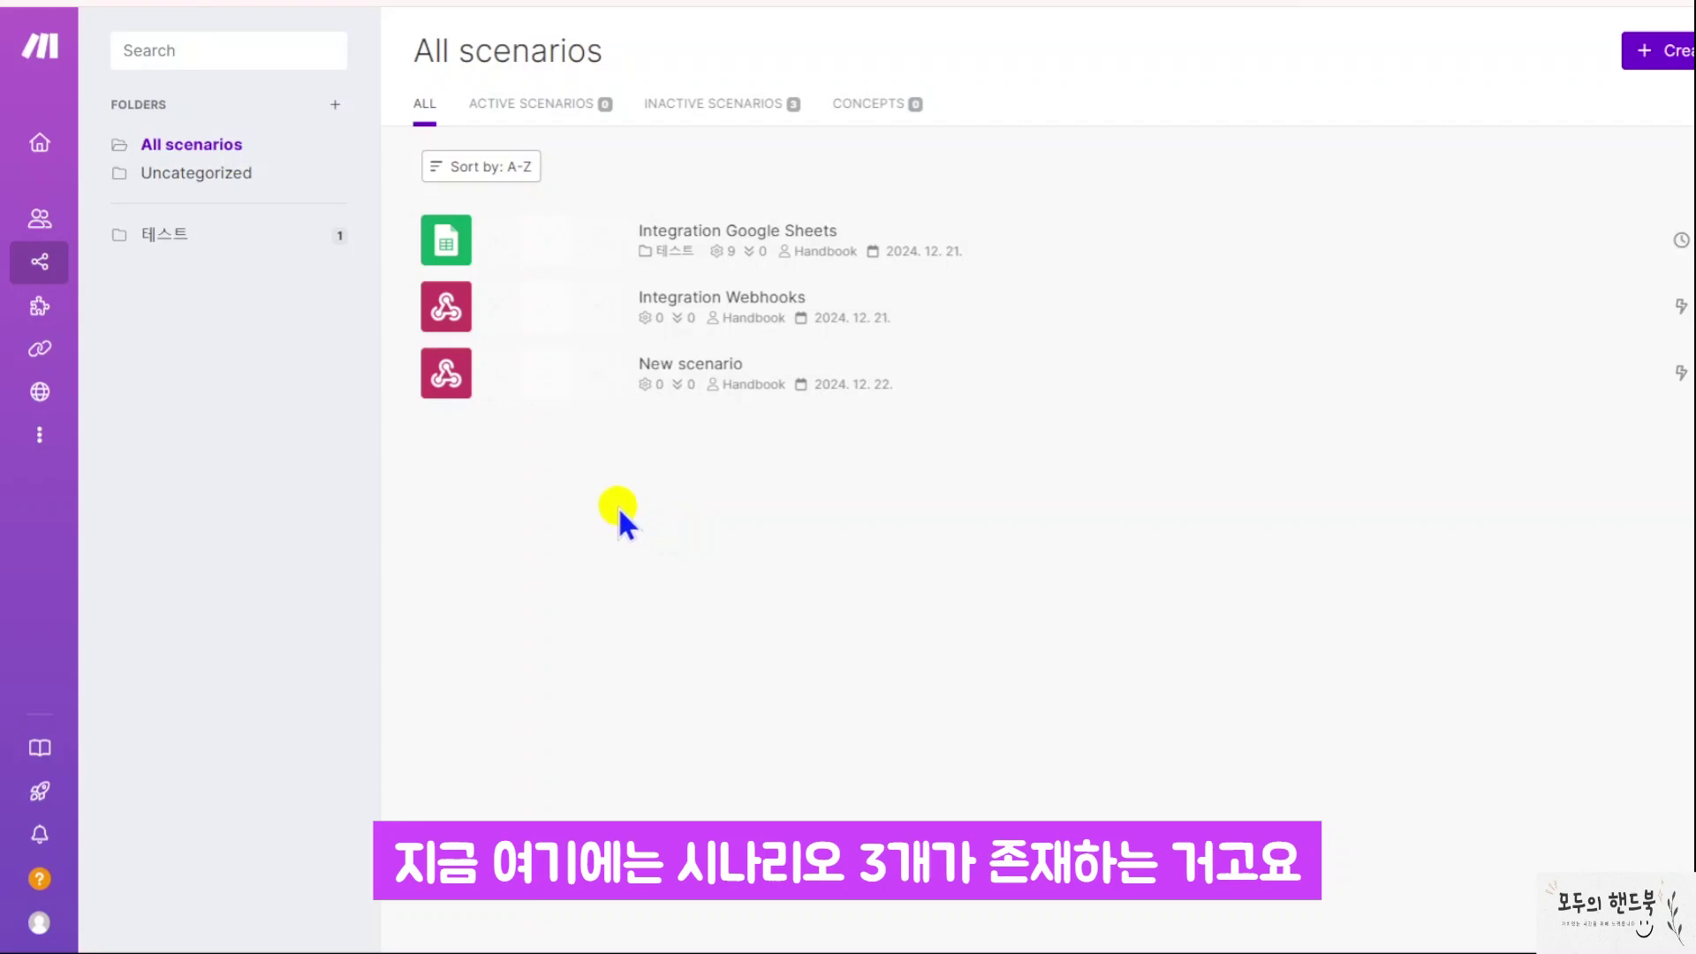
pyautogui.click(566, 240)
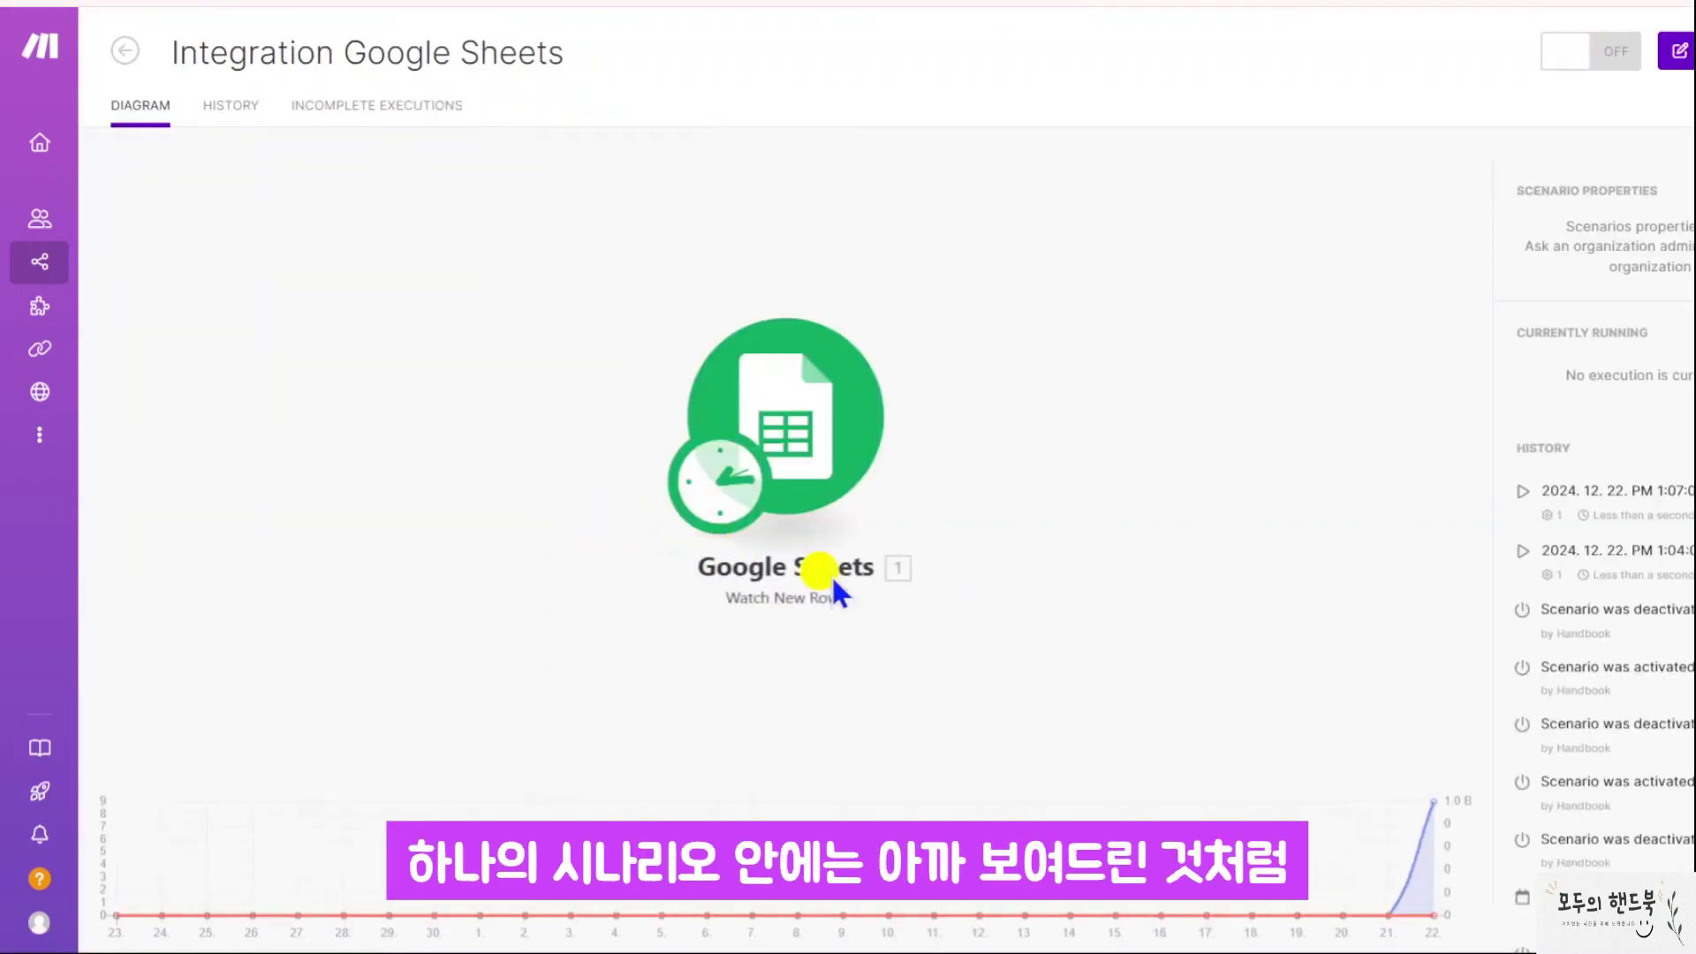
# - Open the Google Sheets scenario for editing and browse the apps that can follow its module, such as OpenAI, Google Drive, Gmail and Notion
pyautogui.click(832, 579)
pyautogui.click(1103, 439)
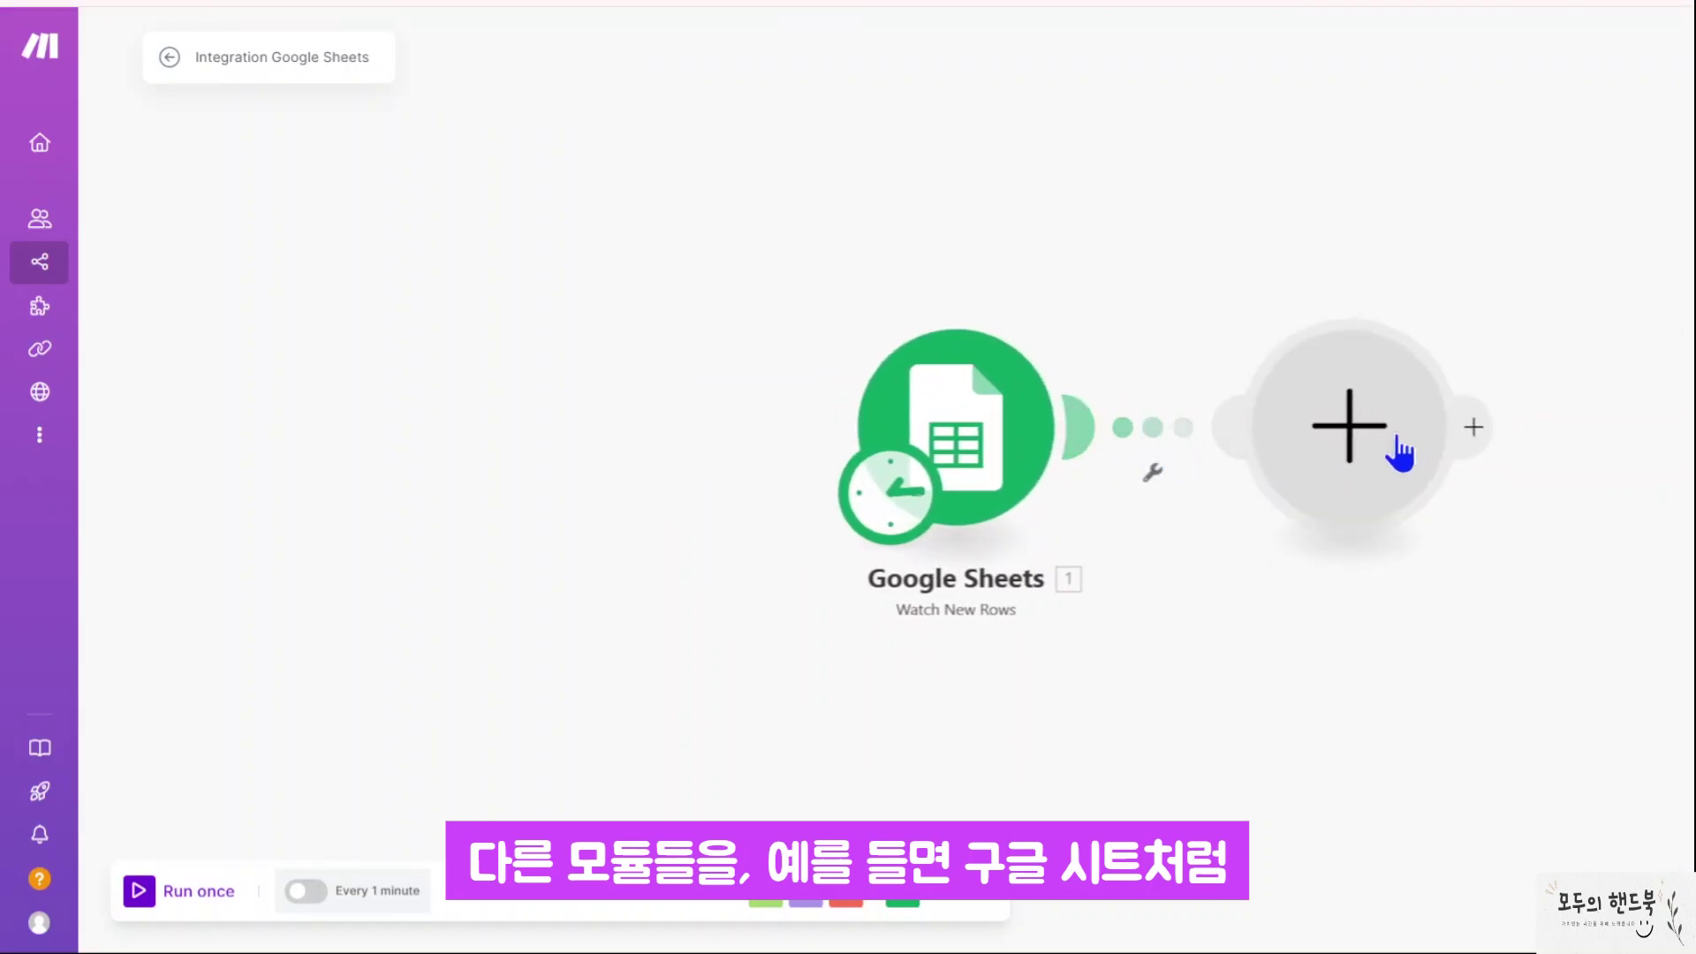
pyautogui.click(1475, 431)
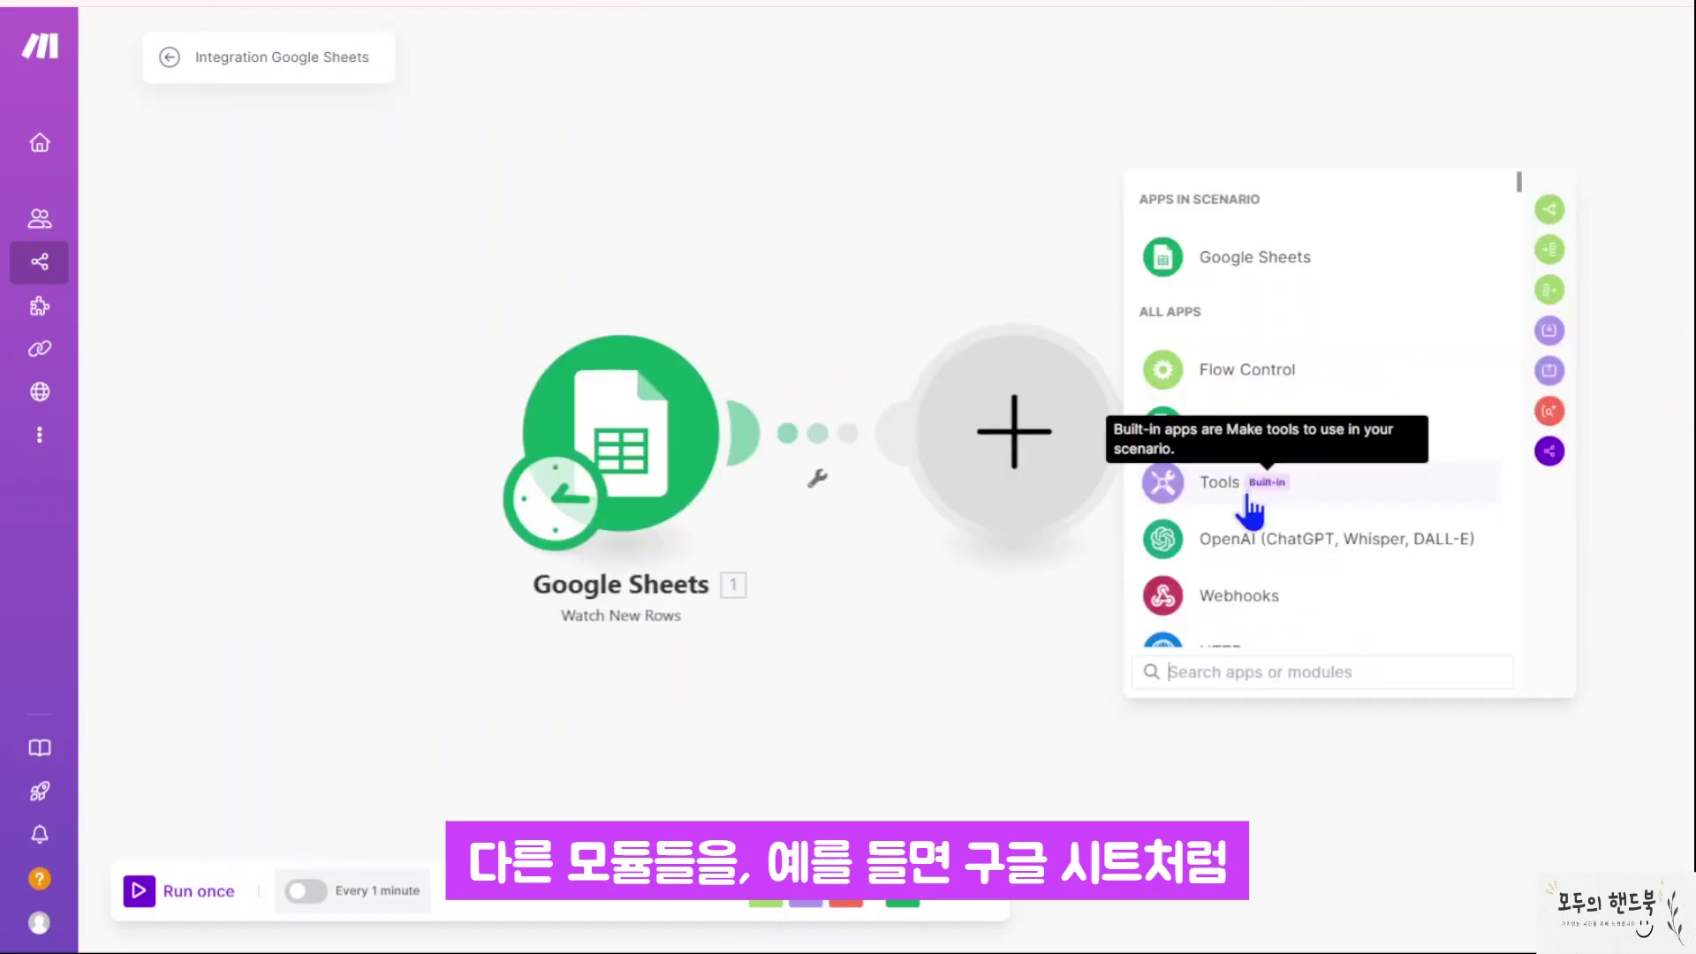
pyautogui.click(1347, 429)
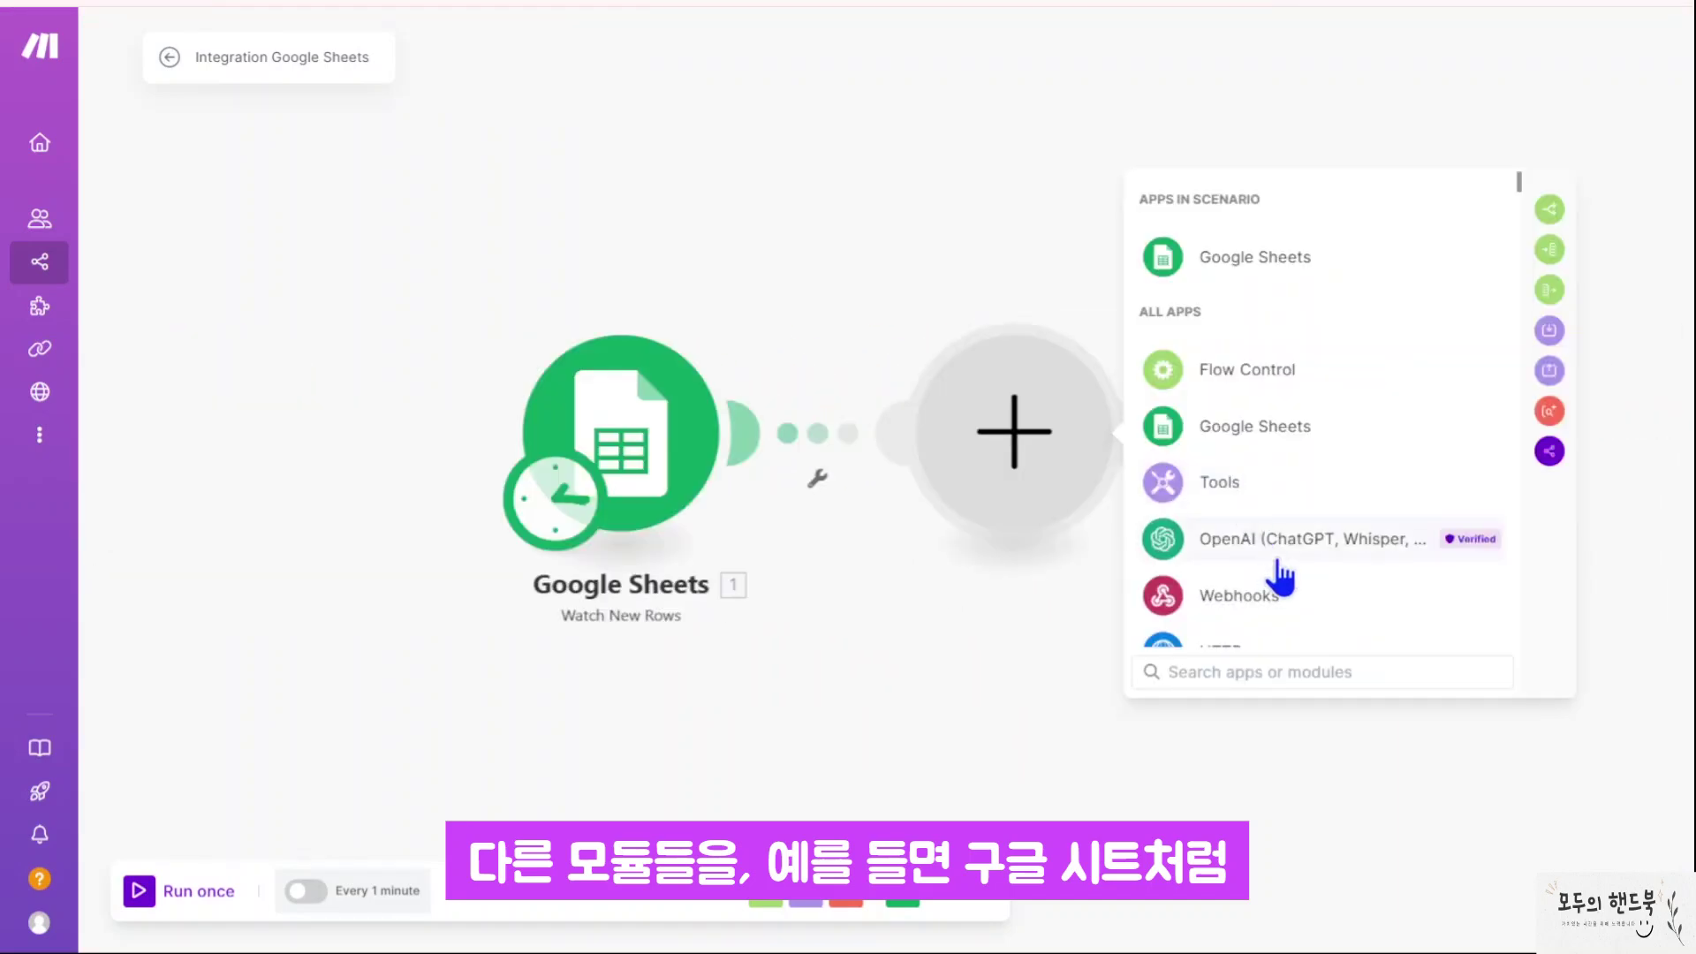
pyautogui.scroll(-2, 1280, 539)
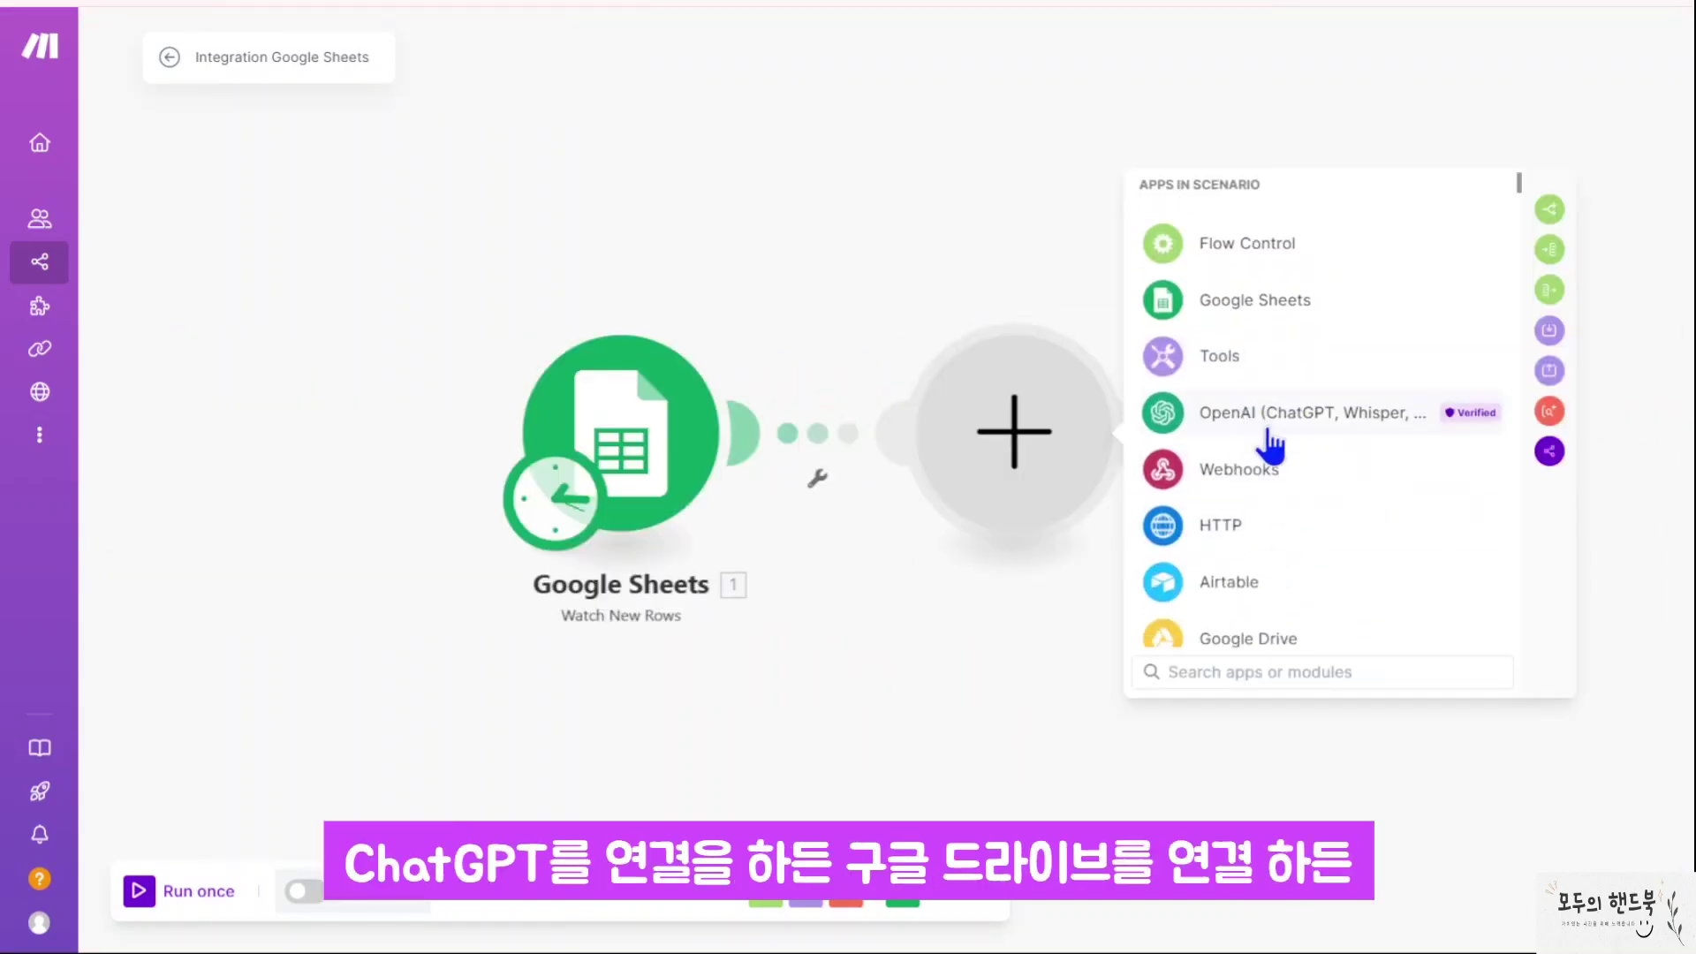
pyautogui.scroll(-2, 1249, 530)
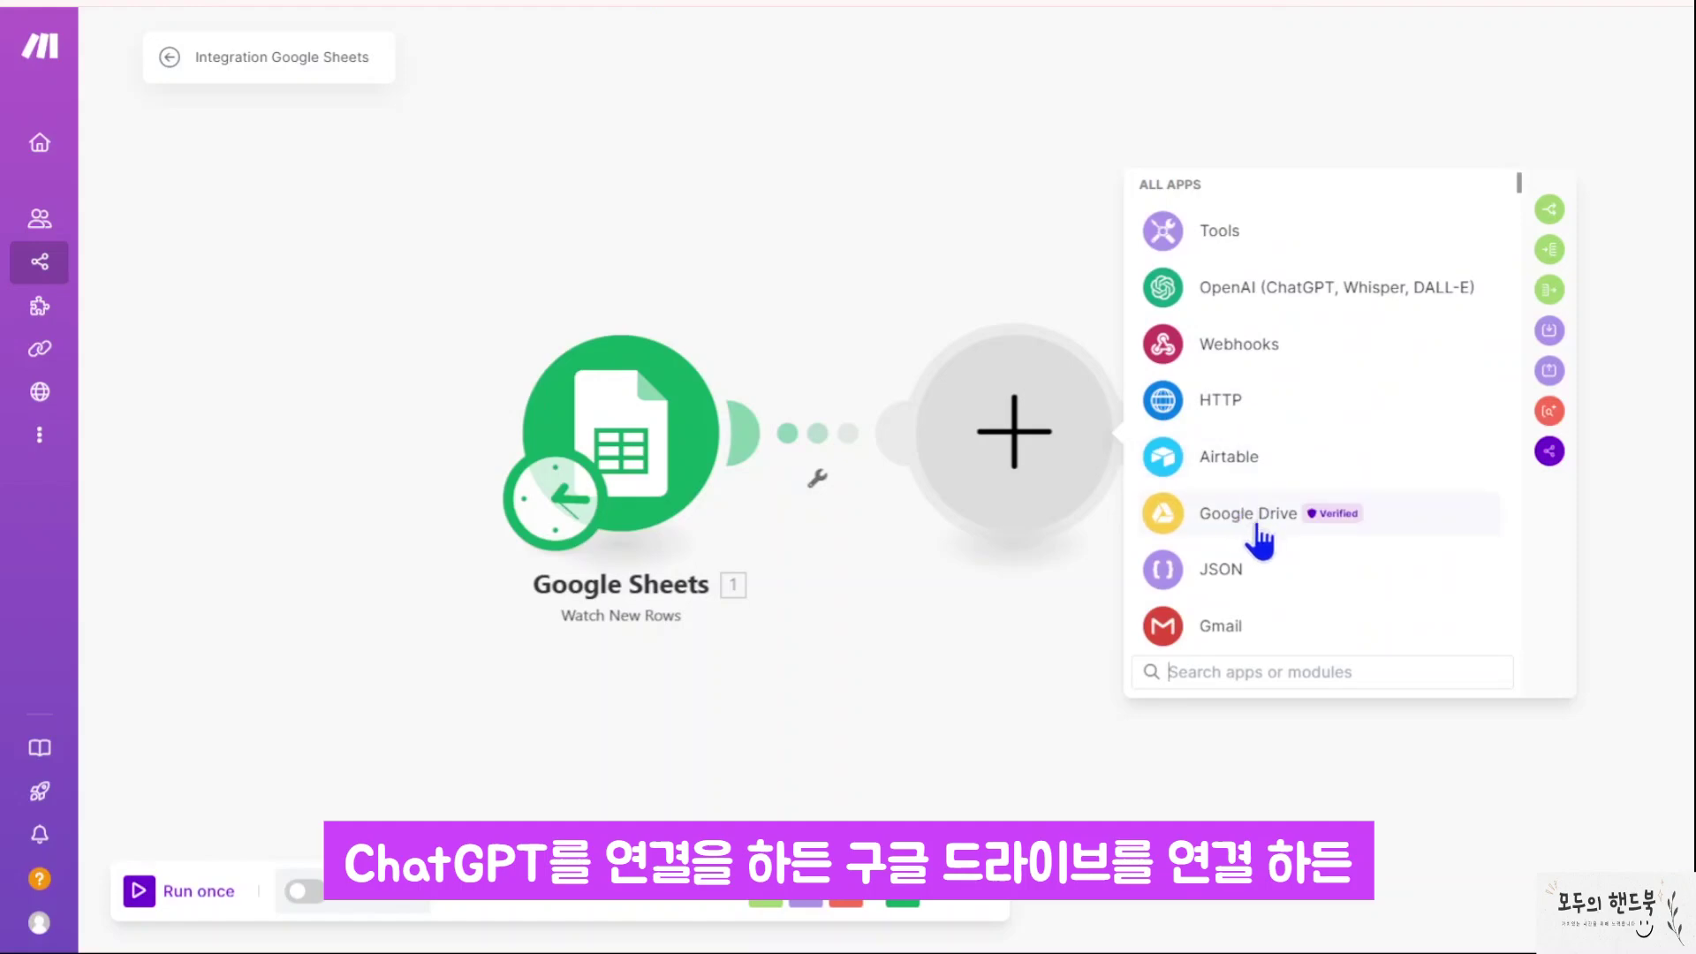
pyautogui.scroll(-2, 1245, 530)
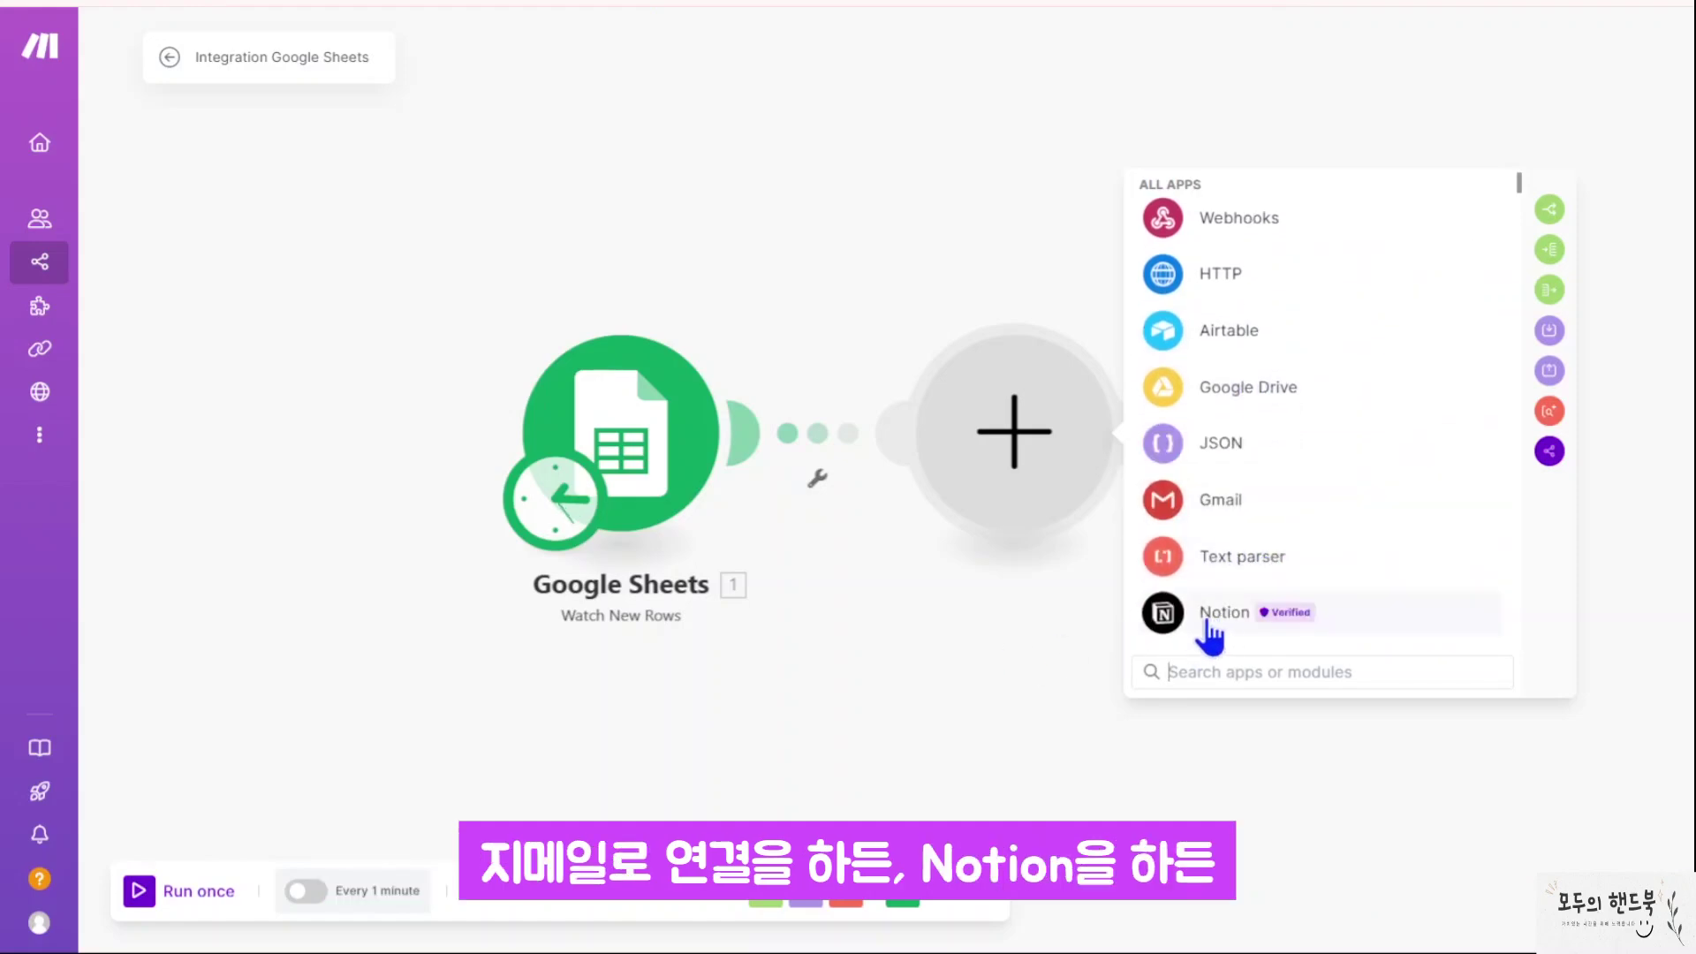
pyautogui.click(958, 652)
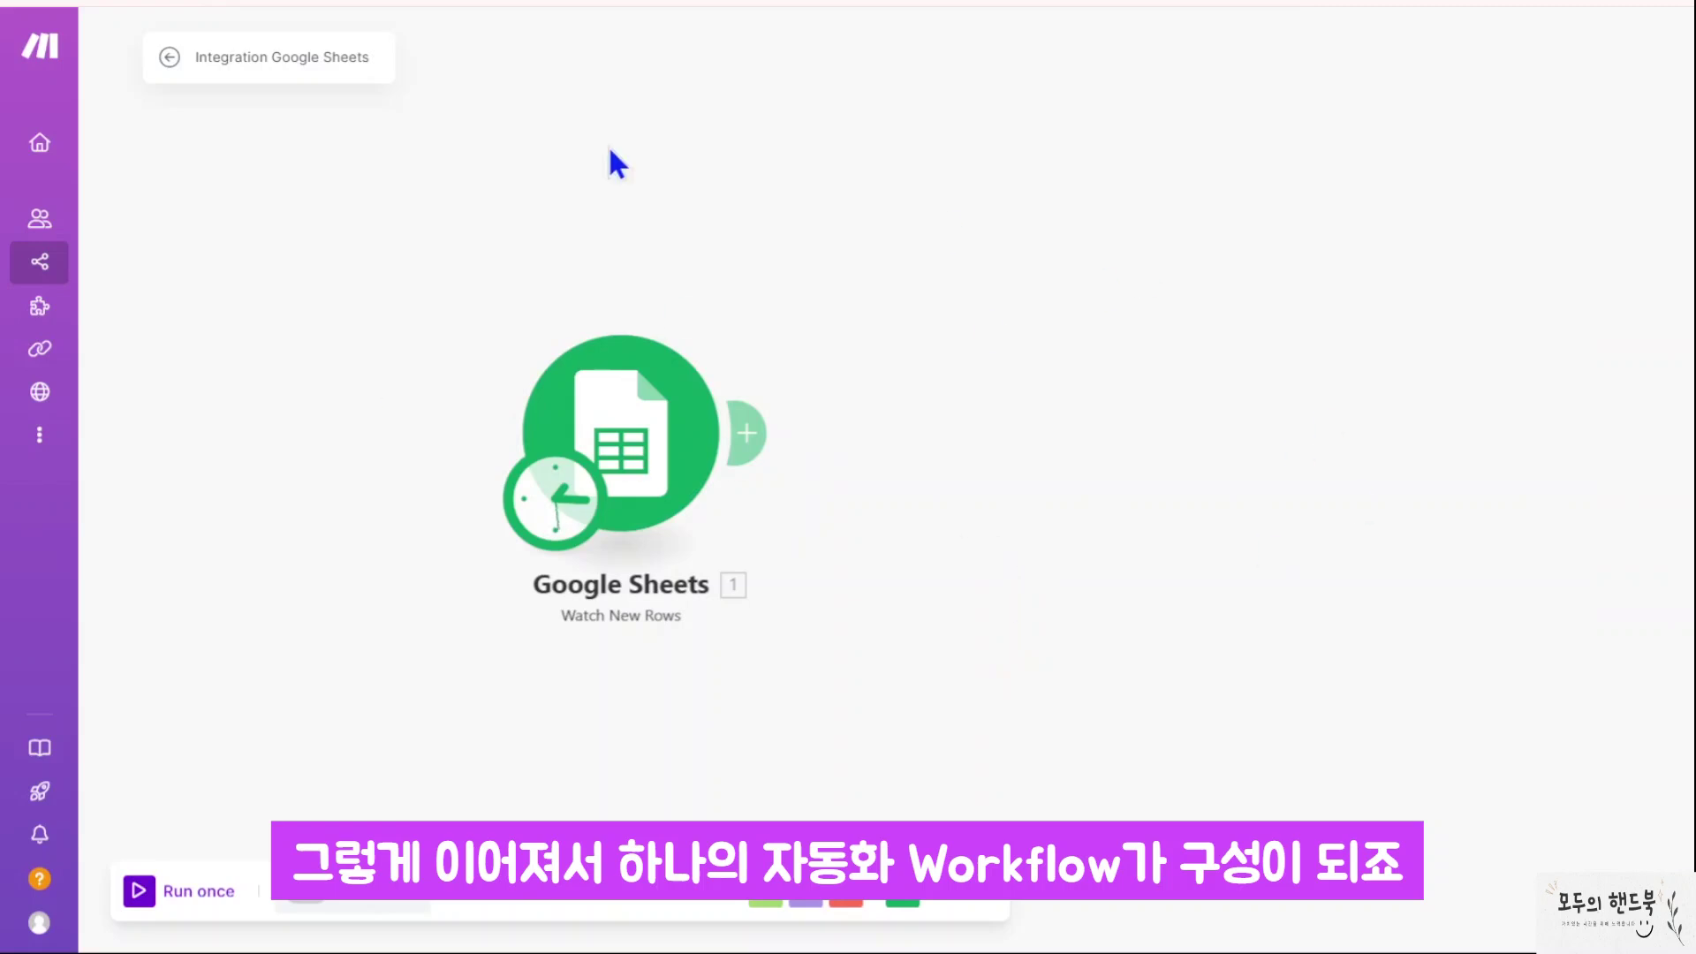
# - Return to the list of all scenarios and create a folder named 자동화 폴더생성
pyautogui.click(168, 58)
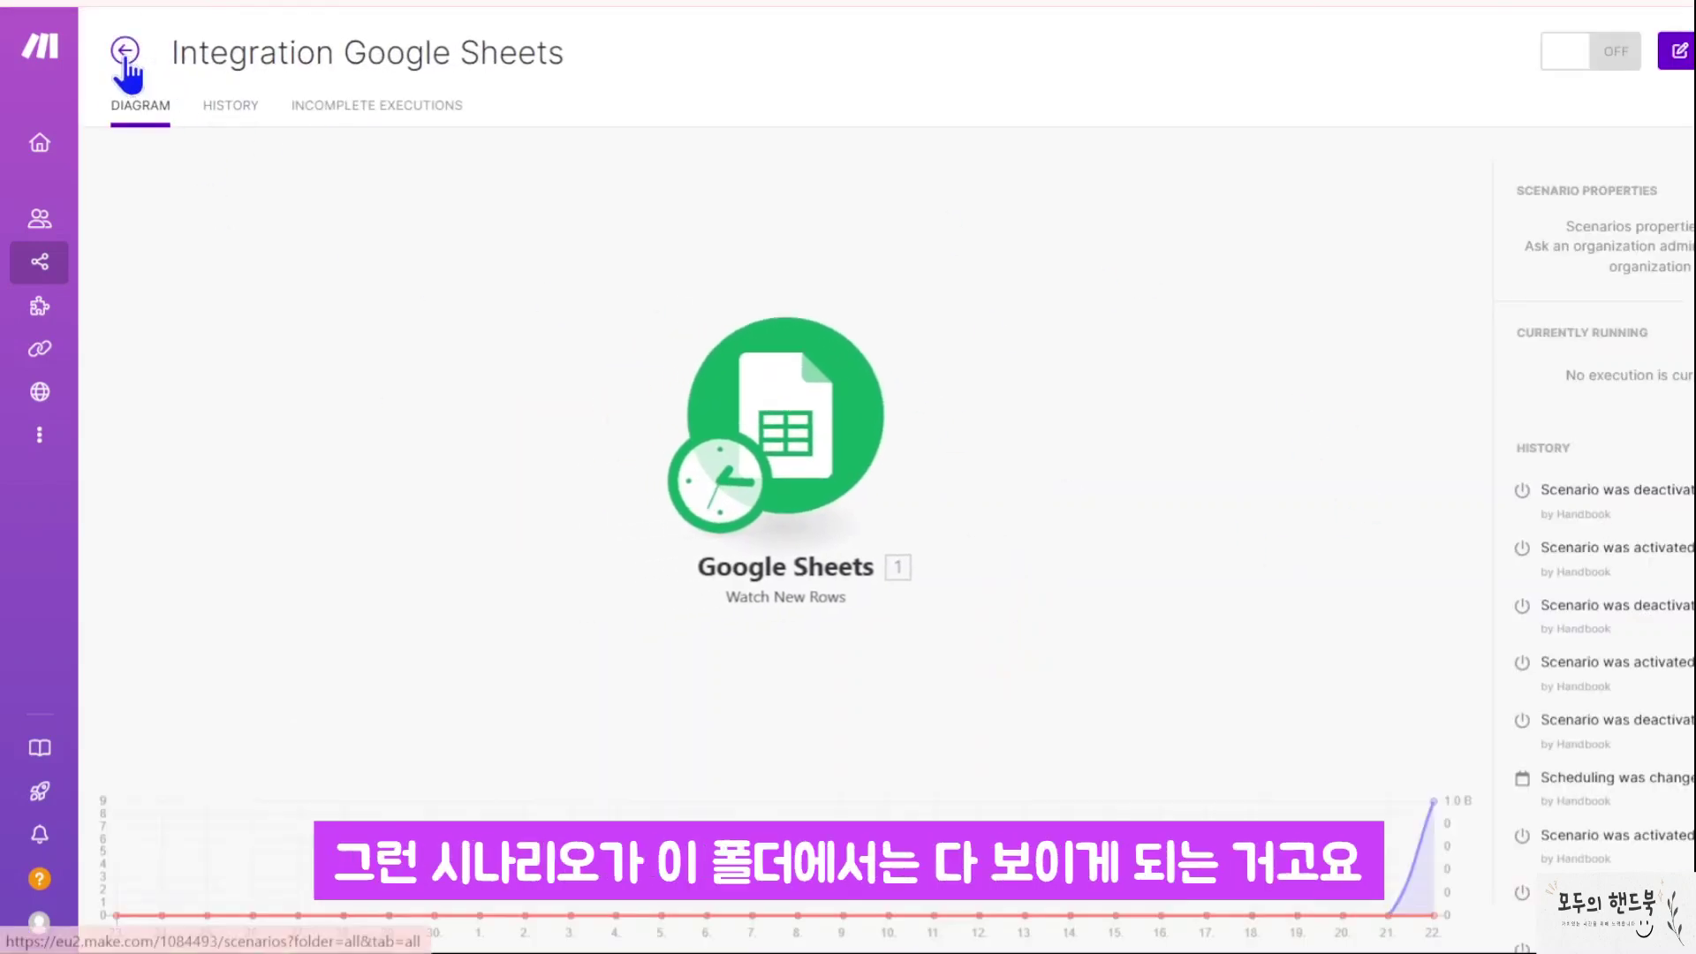
pyautogui.click(124, 53)
pyautogui.click(288, 145)
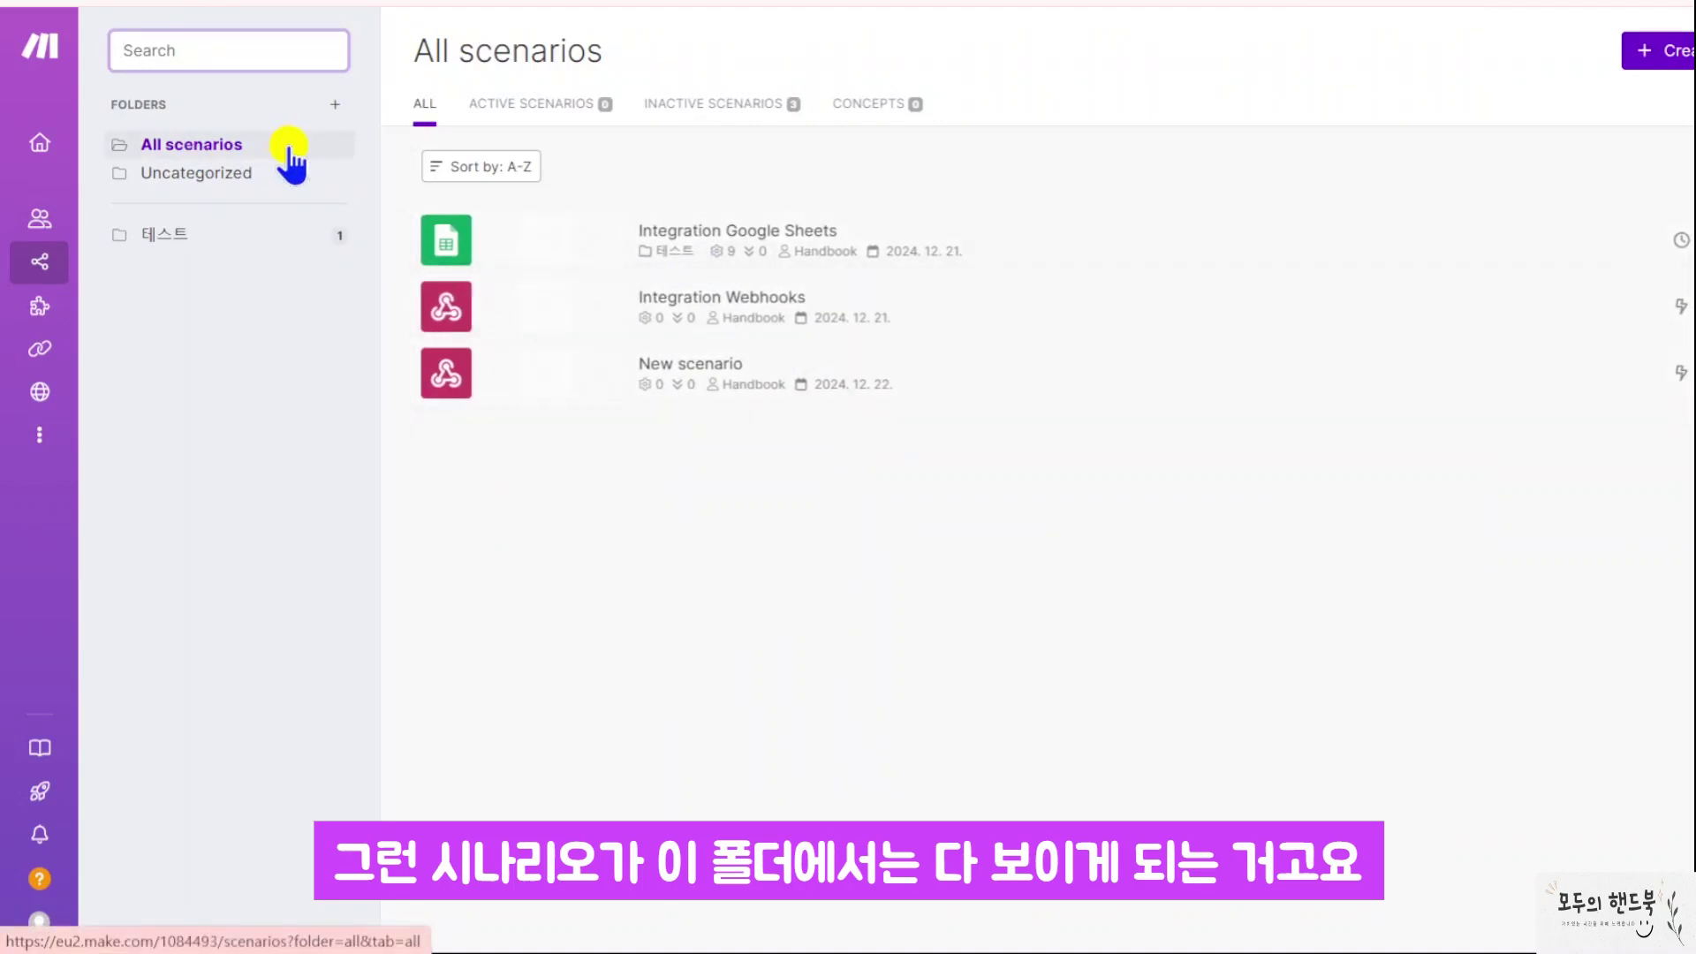
pyautogui.click(350, 102)
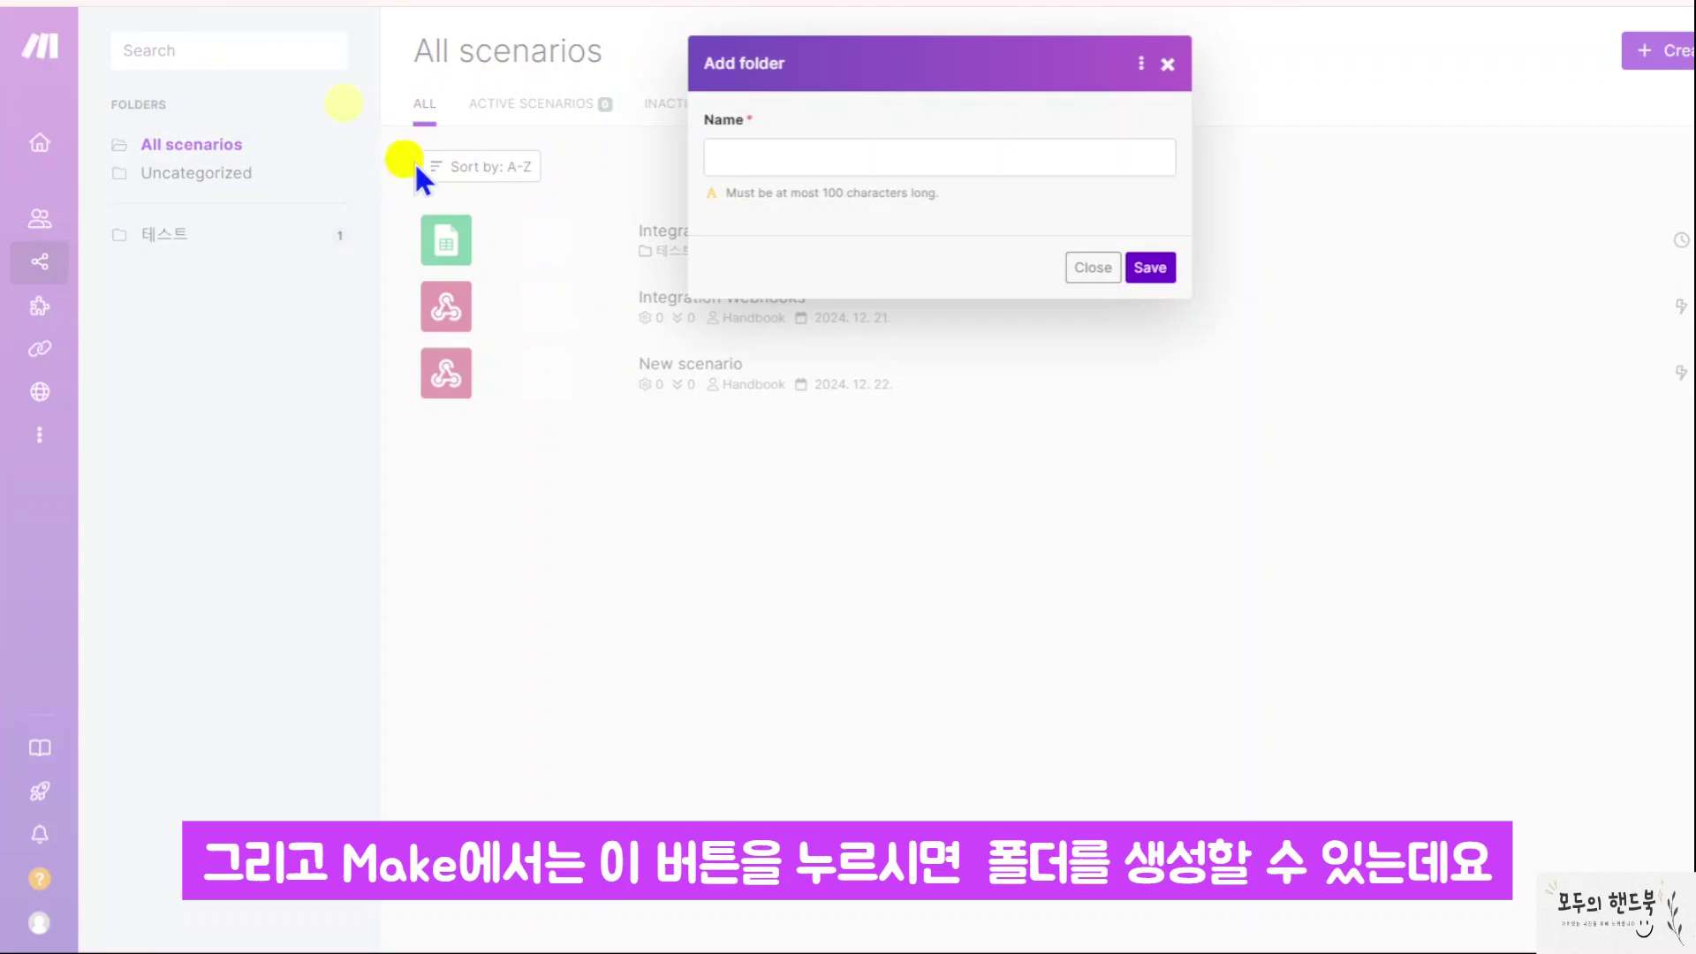
pyautogui.write('자동화 폴더생성')
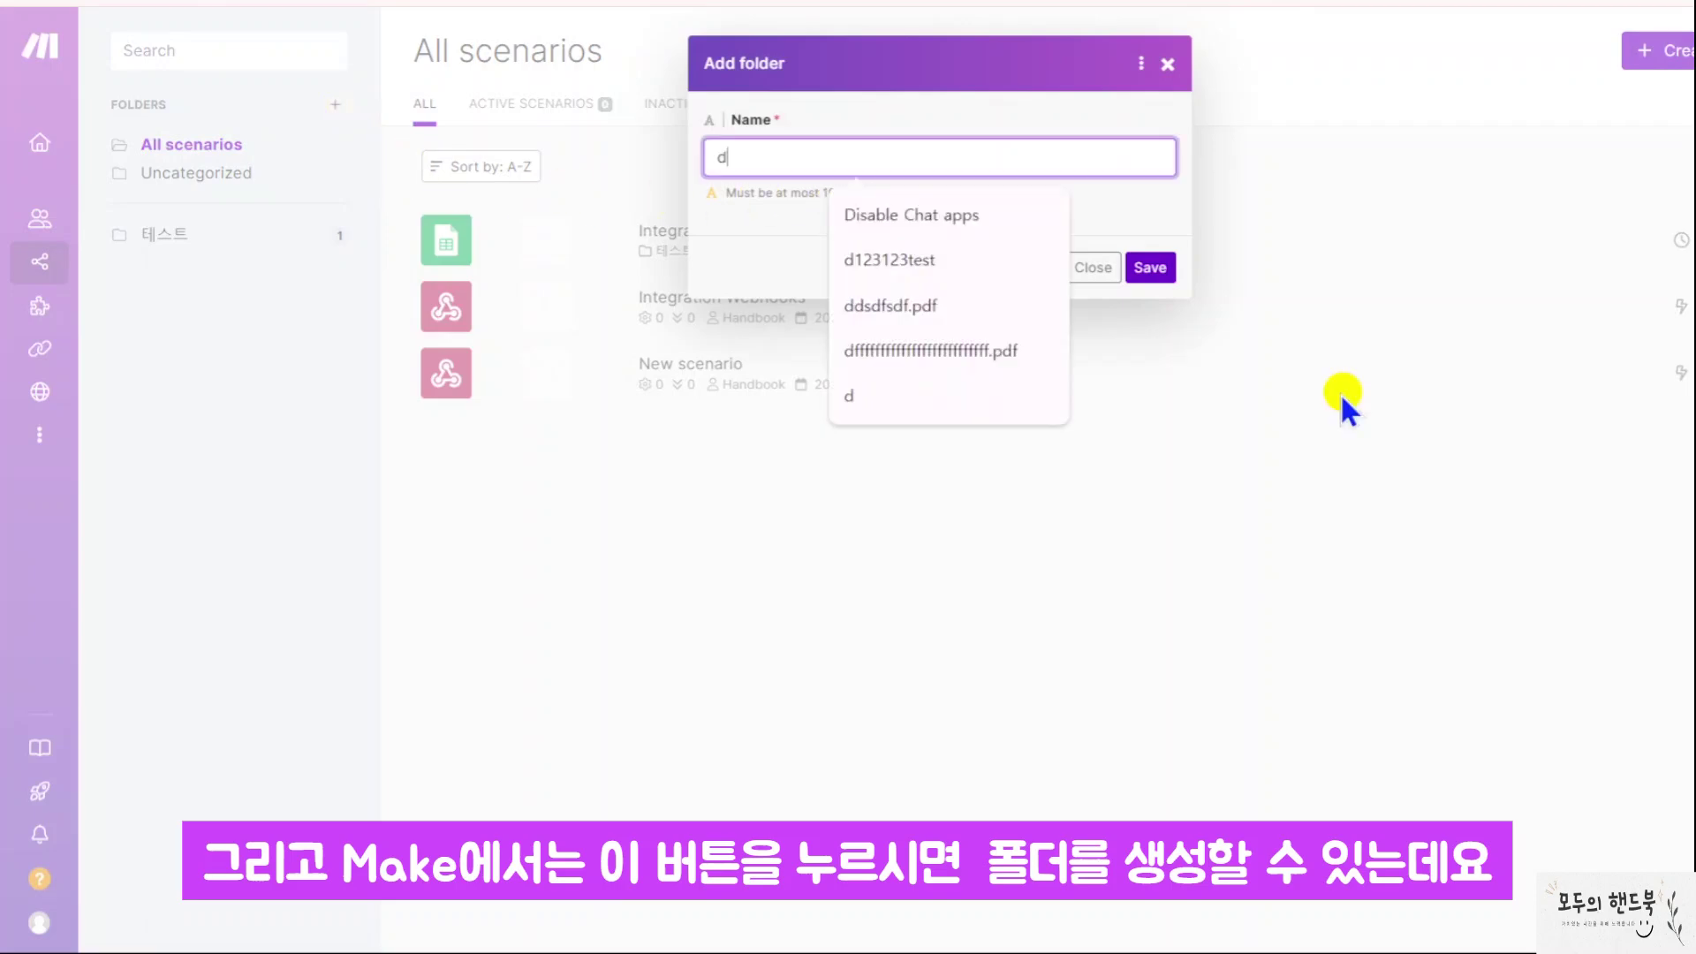
pyautogui.click(1164, 268)
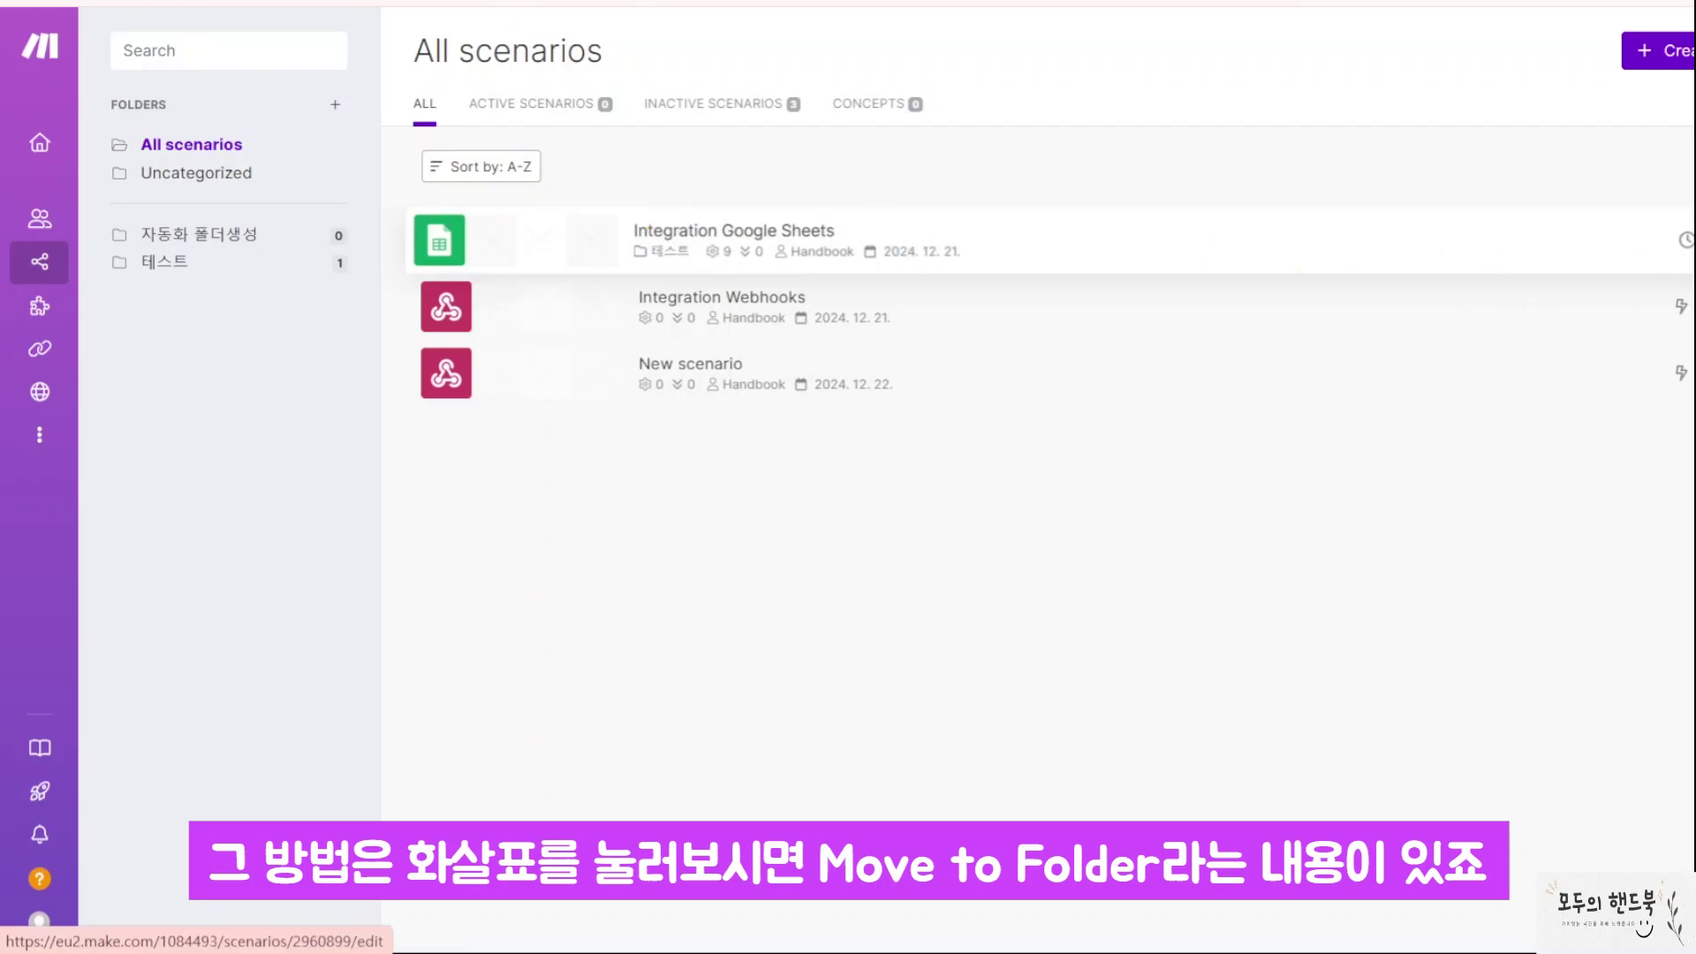
# - Move the Integration Google Sheets scenario into the 자동화 폴더생성 folder and open that folder
pyautogui.click(1691, 242)
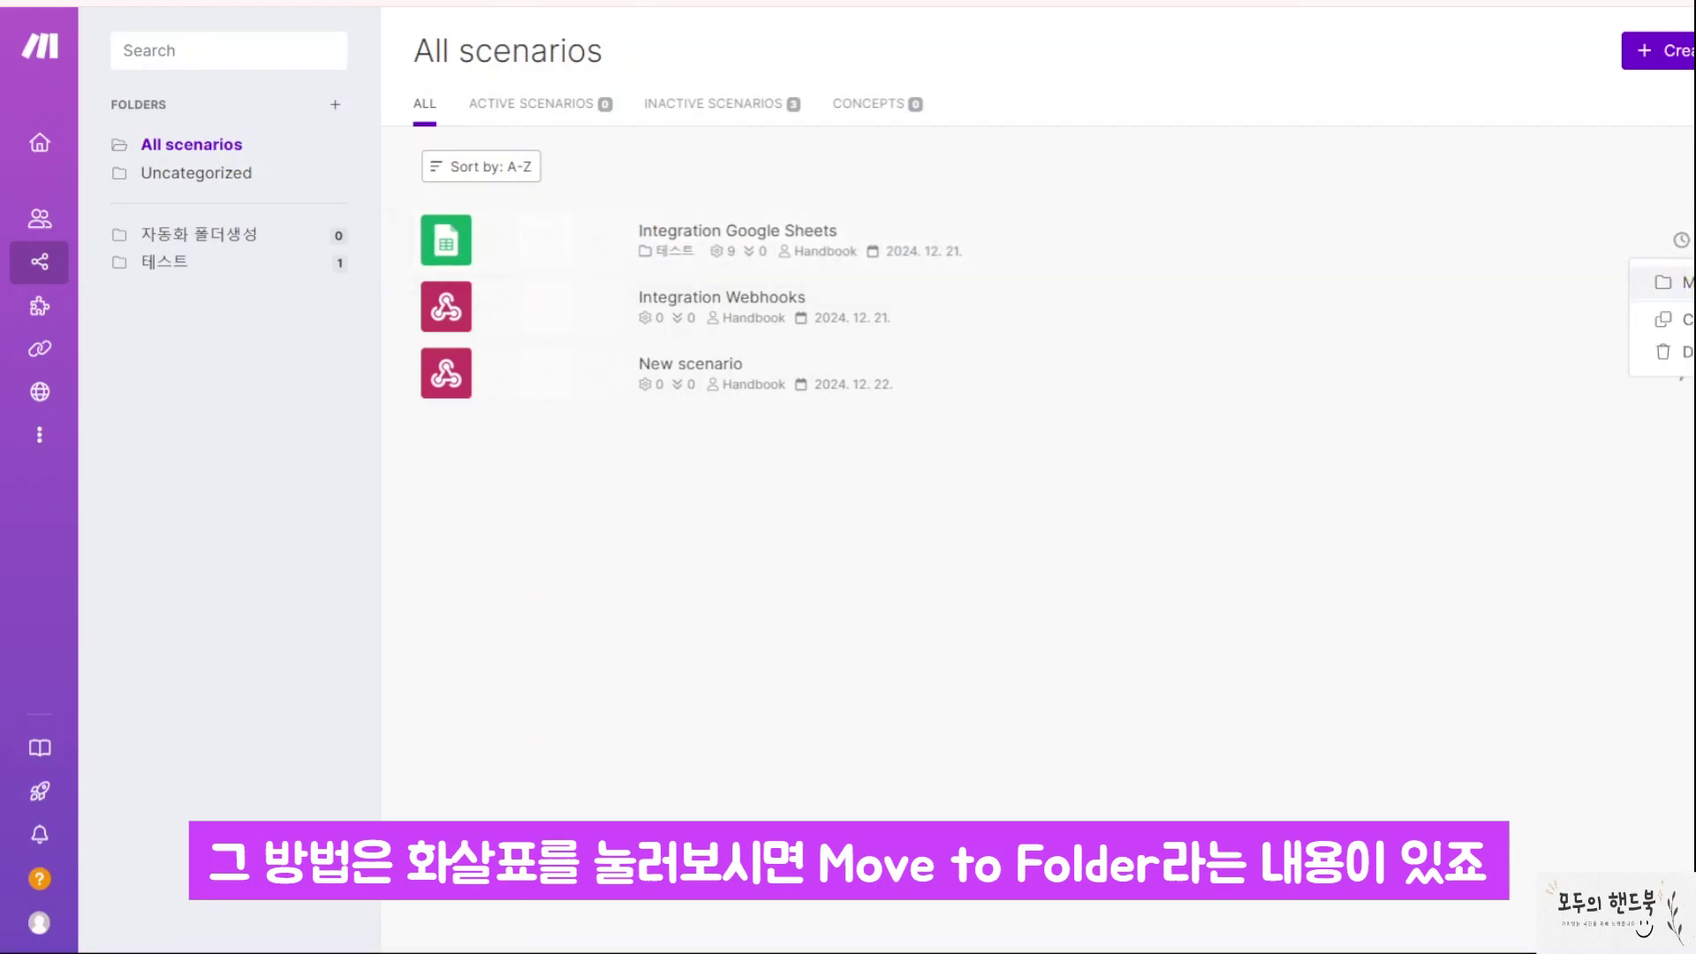
pyautogui.click(1678, 282)
pyautogui.click(935, 159)
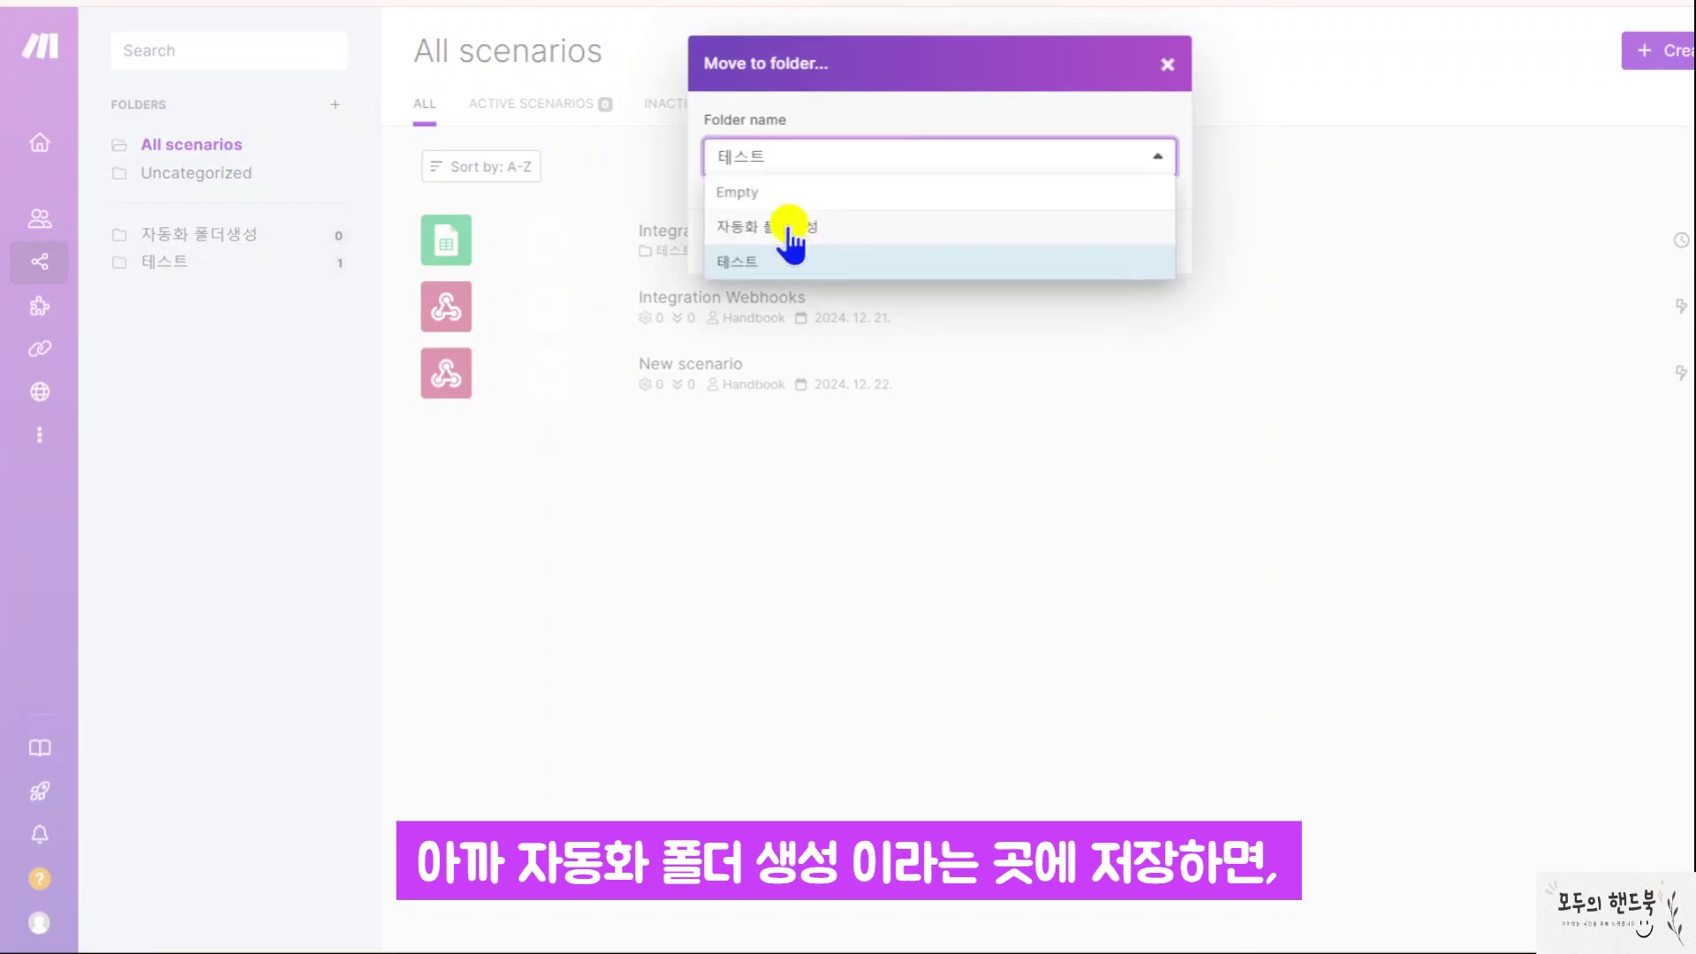
pyautogui.click(788, 224)
pyautogui.click(1148, 241)
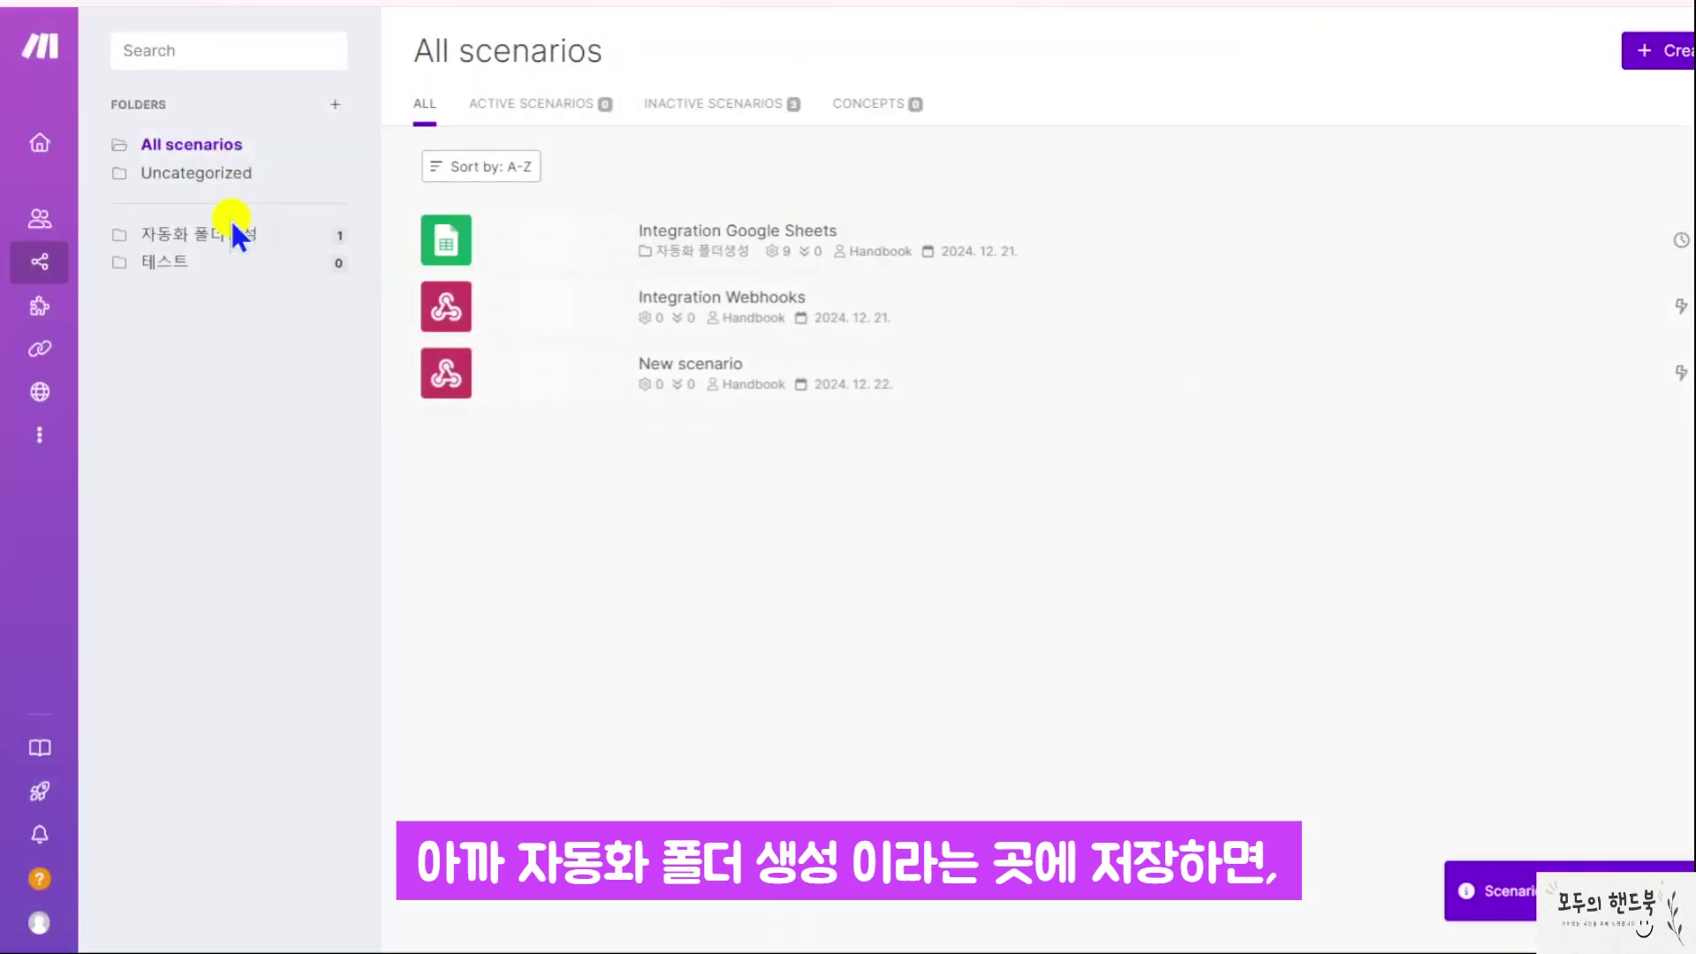
pyautogui.click(291, 235)
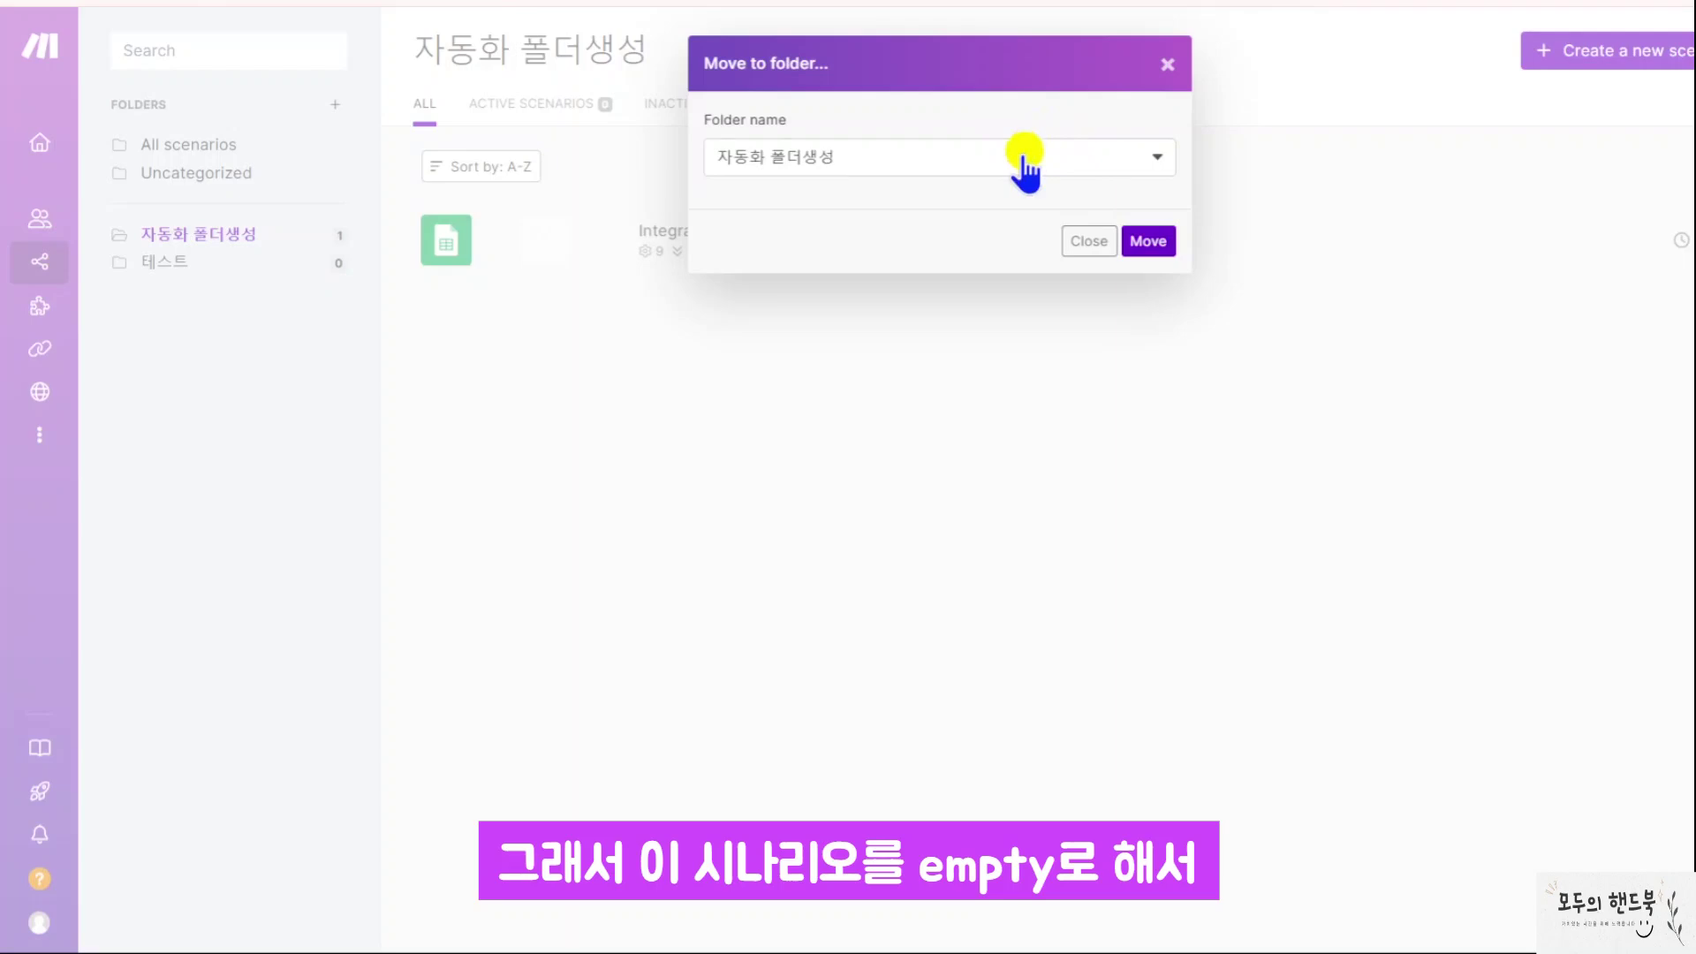
# - Take the Integration Google Sheets scenario out of its folder by choosing Empty as the destination
pyautogui.click(1022, 158)
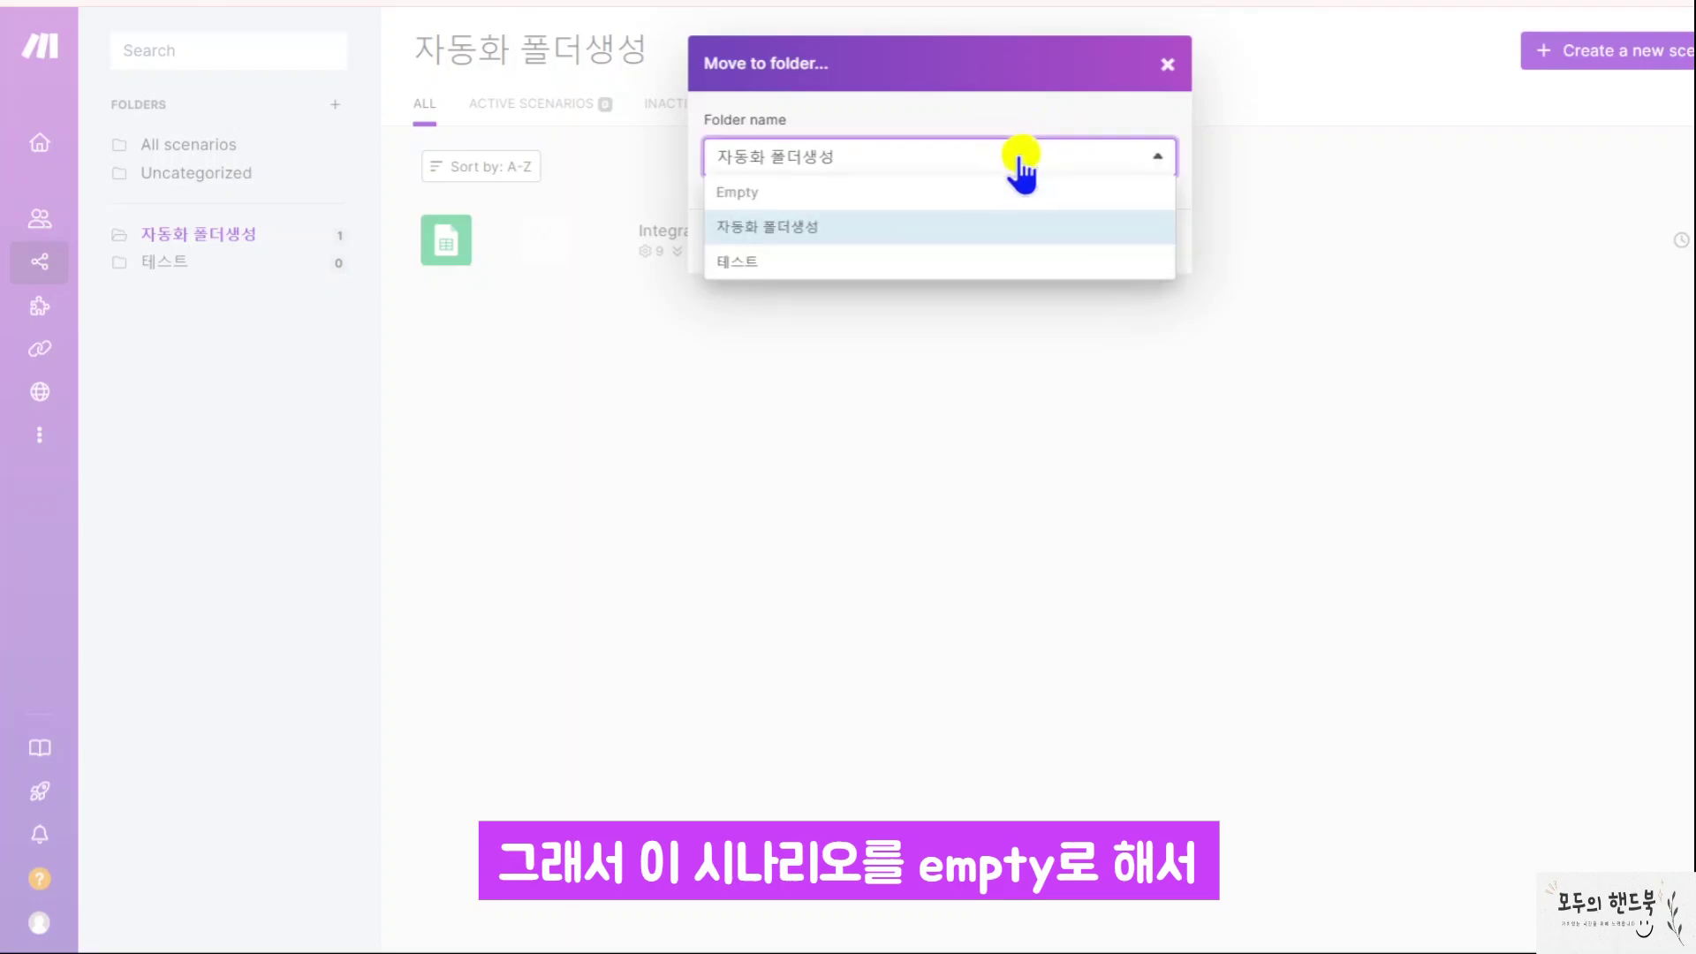
pyautogui.click(919, 191)
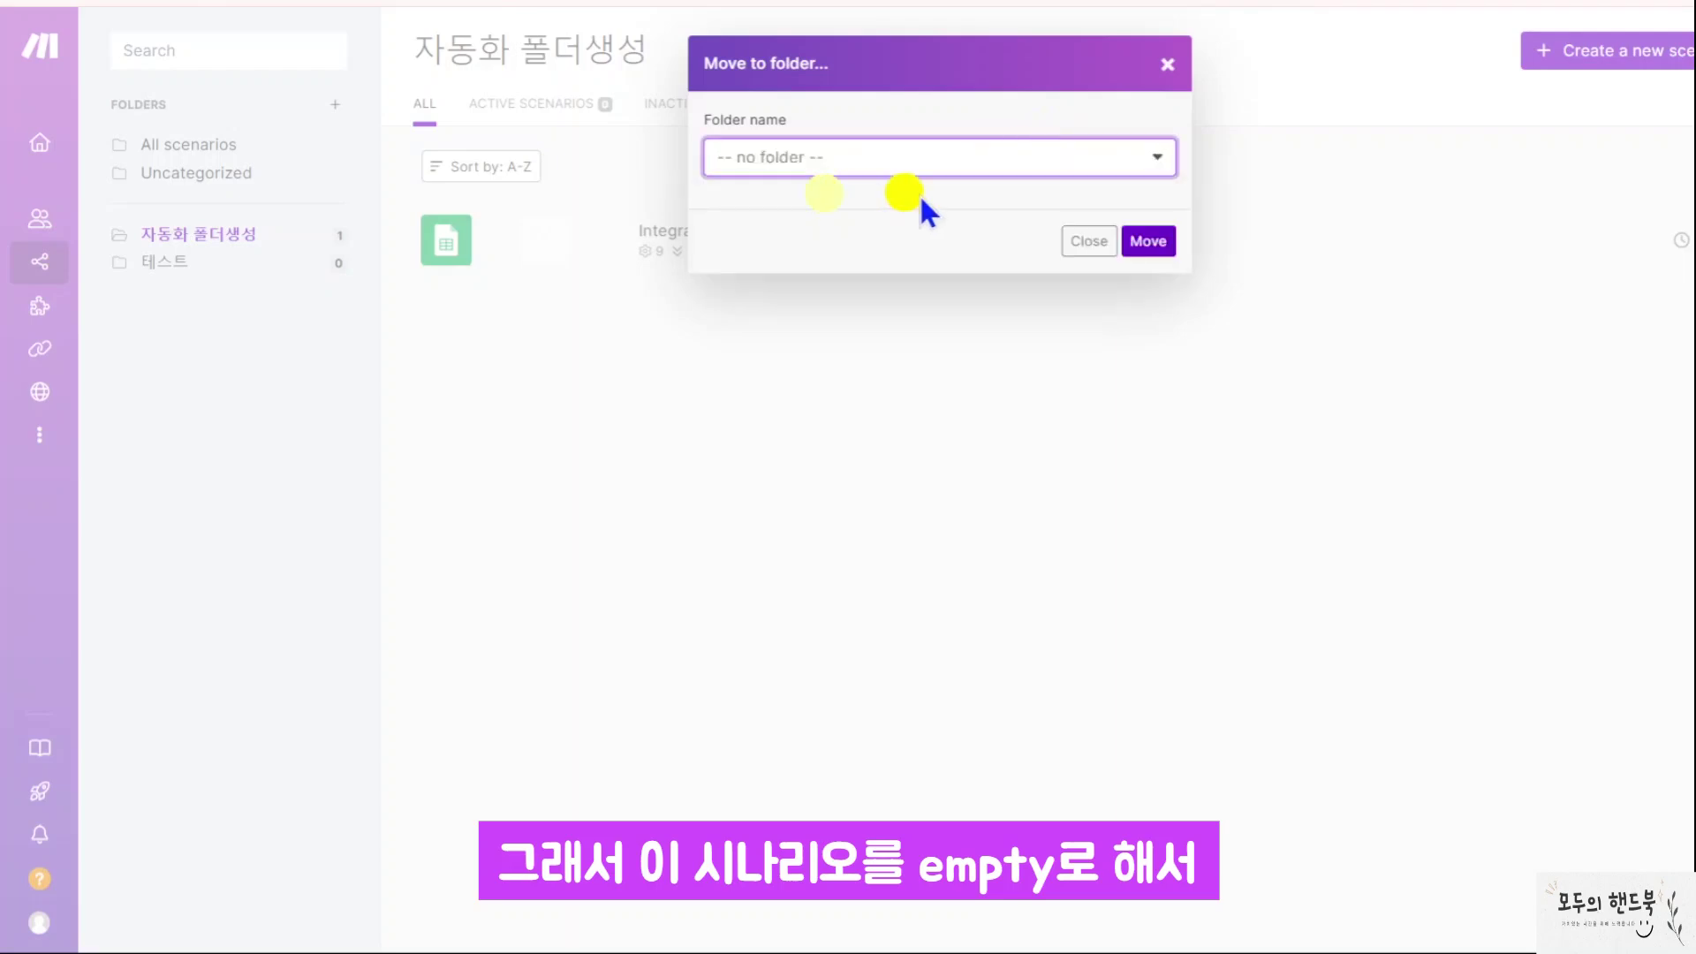
pyautogui.click(1164, 251)
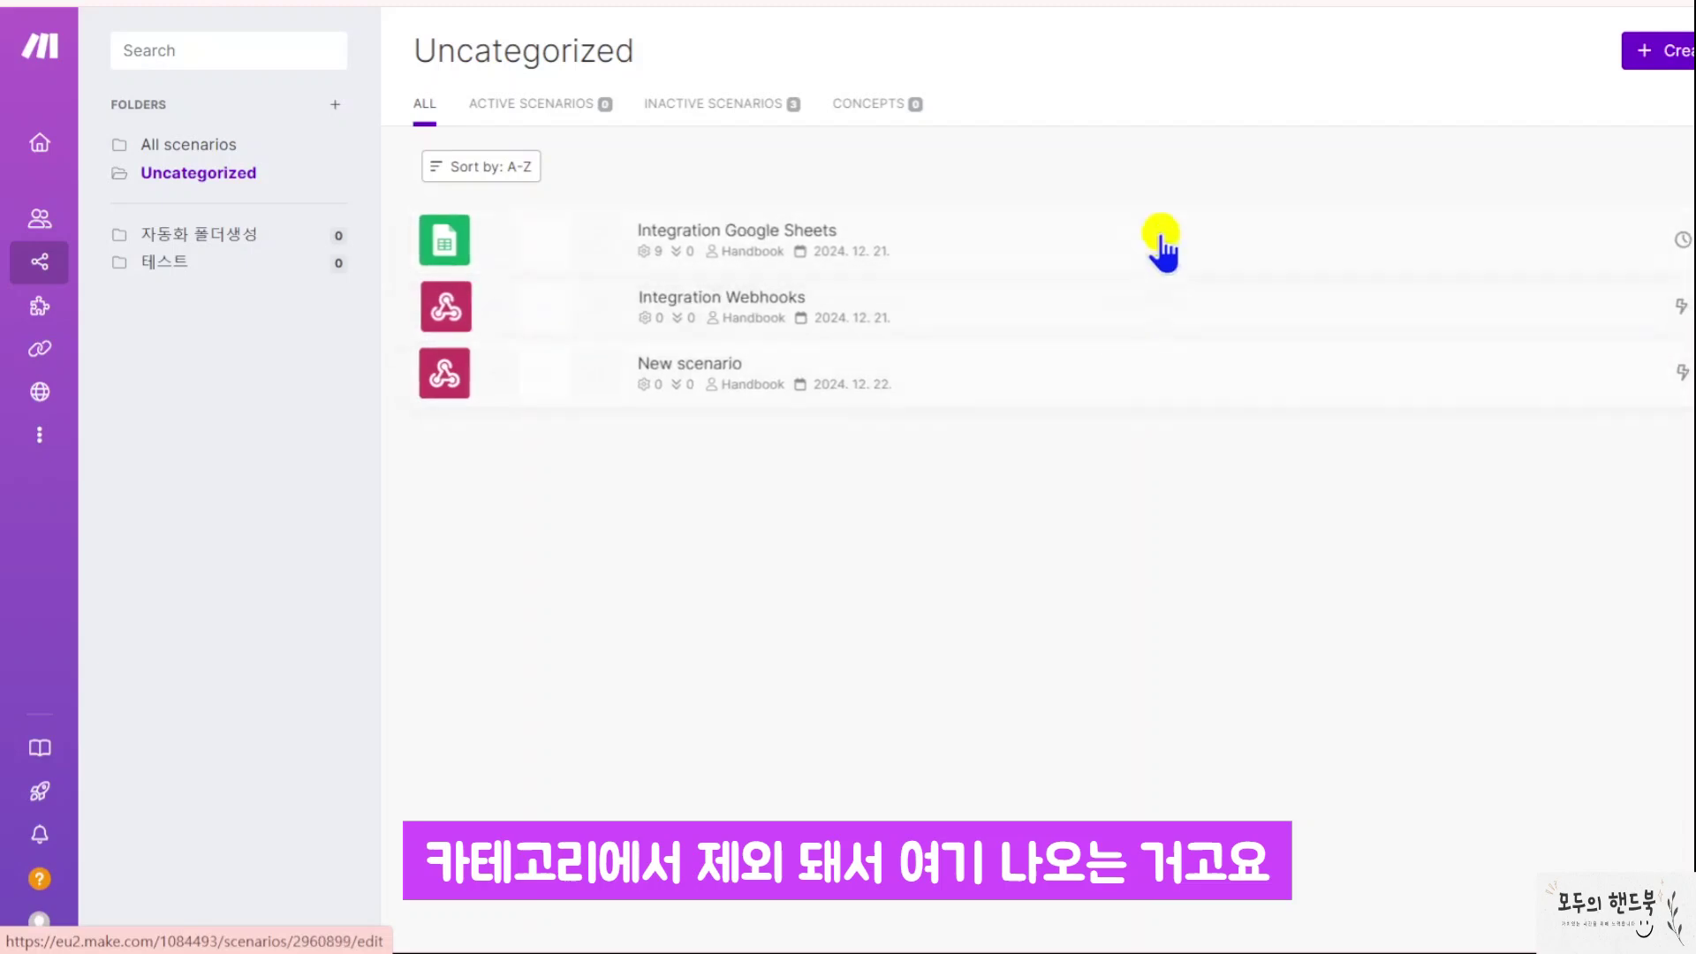
# - Move the Integration Google Sheets, Integration Webhooks and New scenario entries from Uncategorized straight into the 자동화 폴더생성 folder
pyautogui.click(1689, 239)
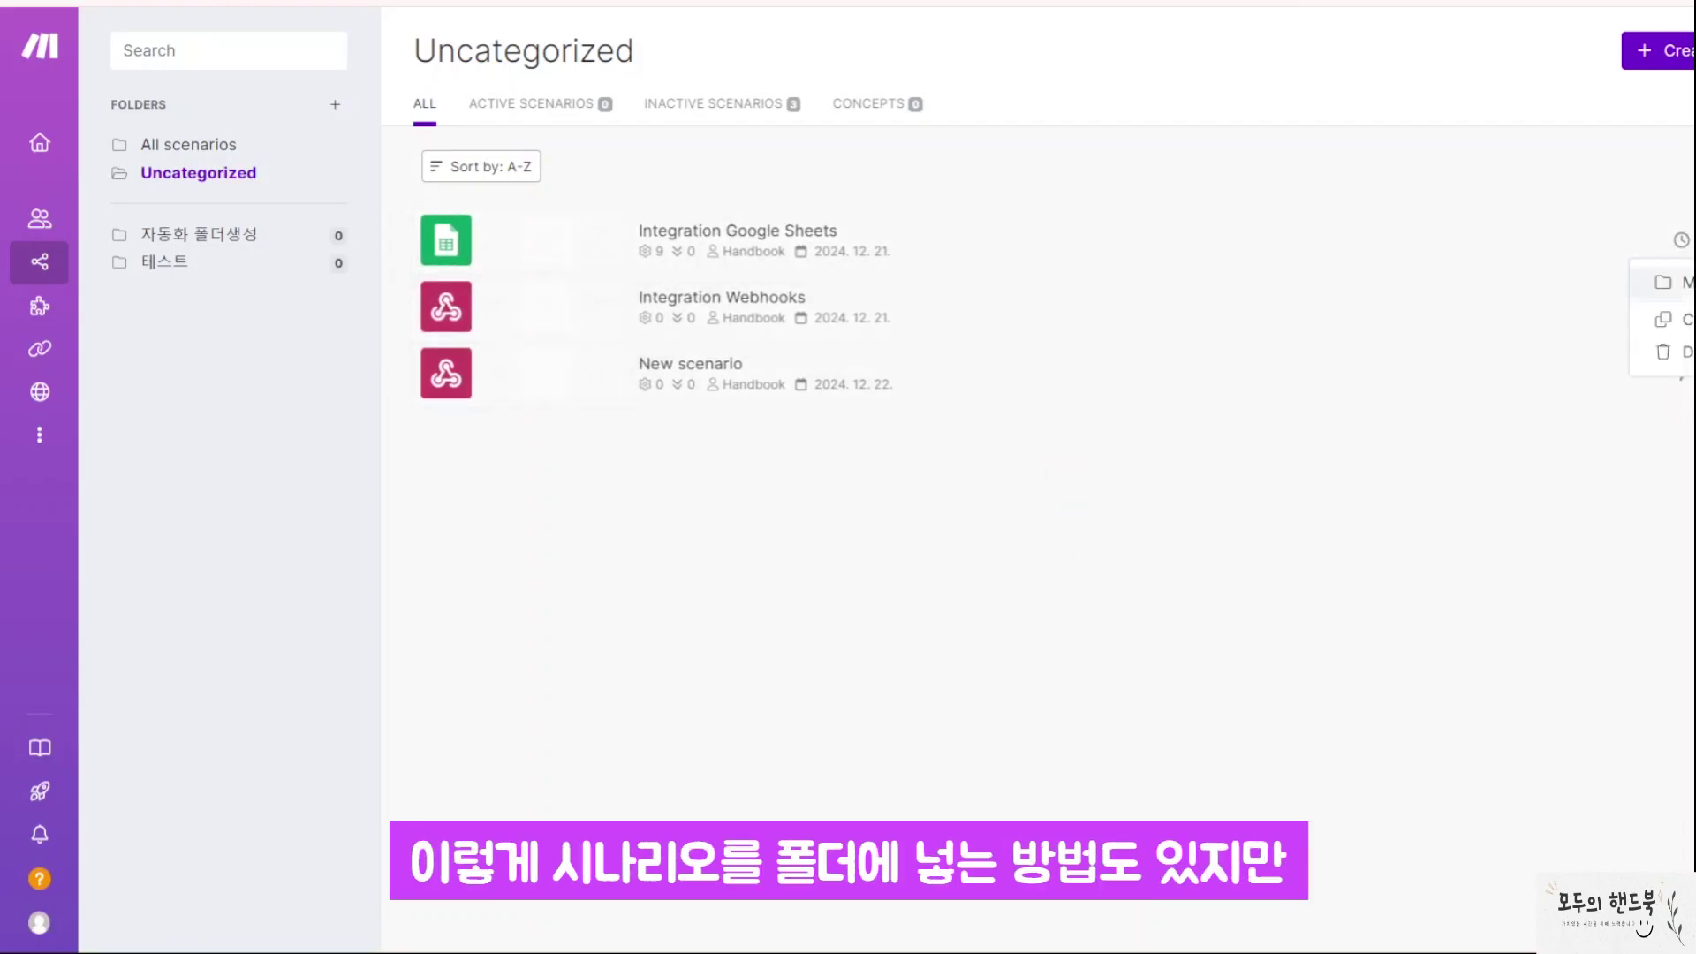
pyautogui.click(684, 618)
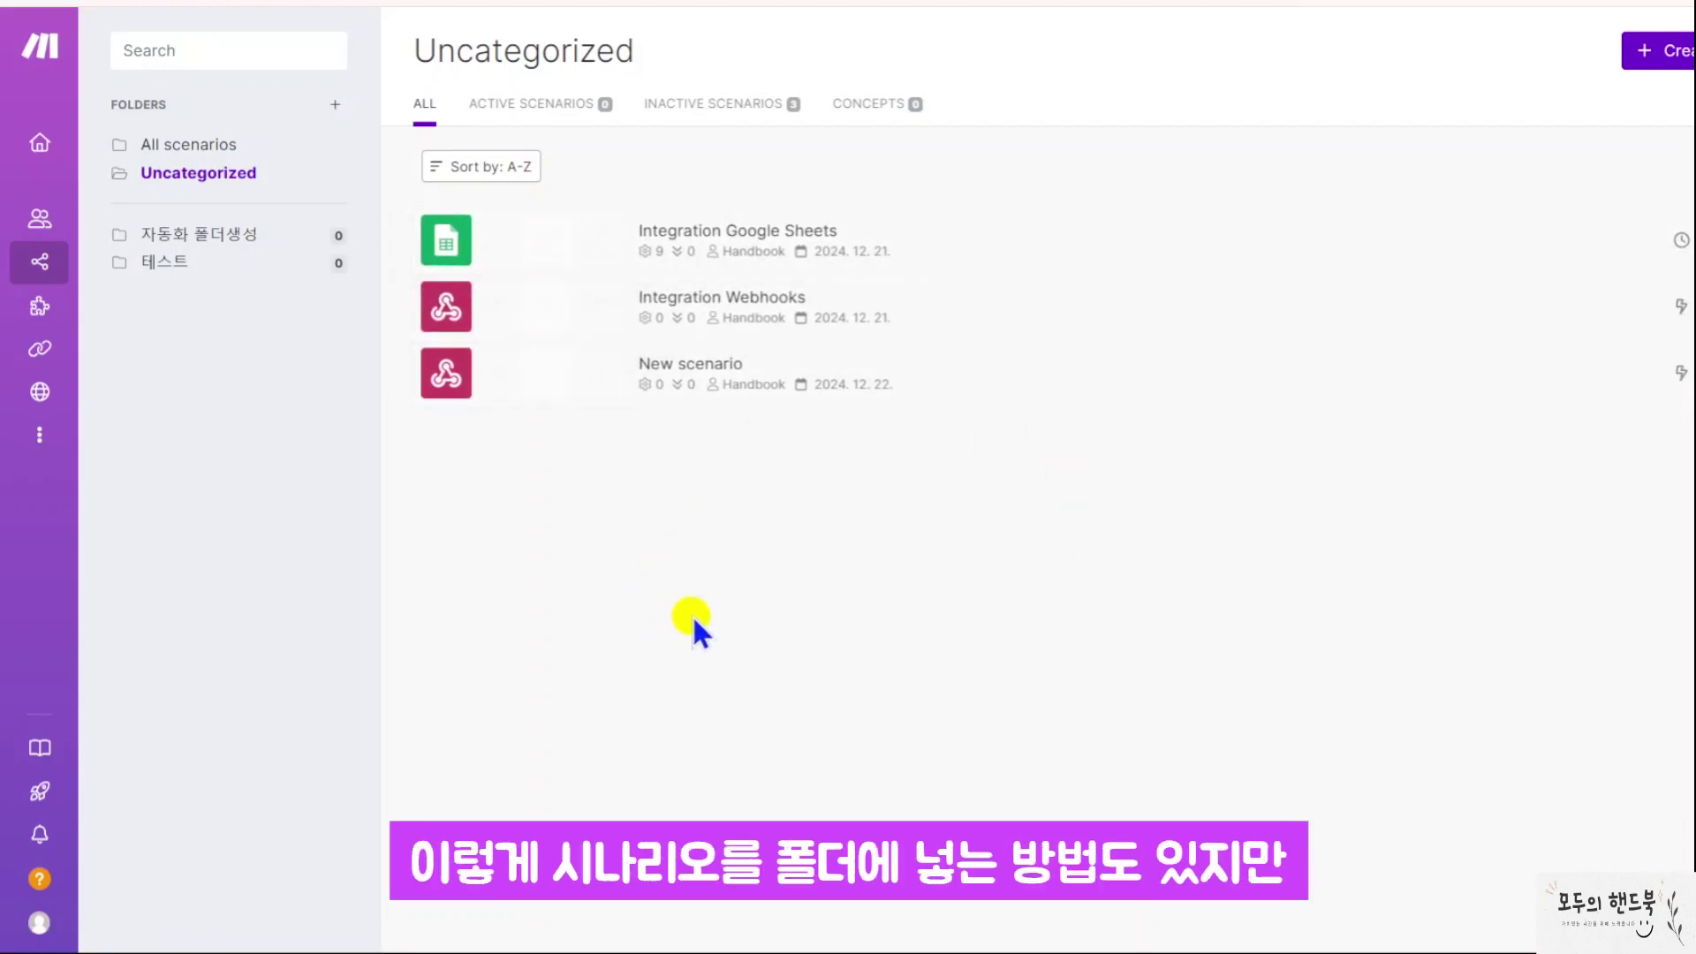
pyautogui.moveTo(530, 242); pyautogui.dragTo(224, 235)
pyautogui.moveTo(508, 274); pyautogui.dragTo(234, 235)
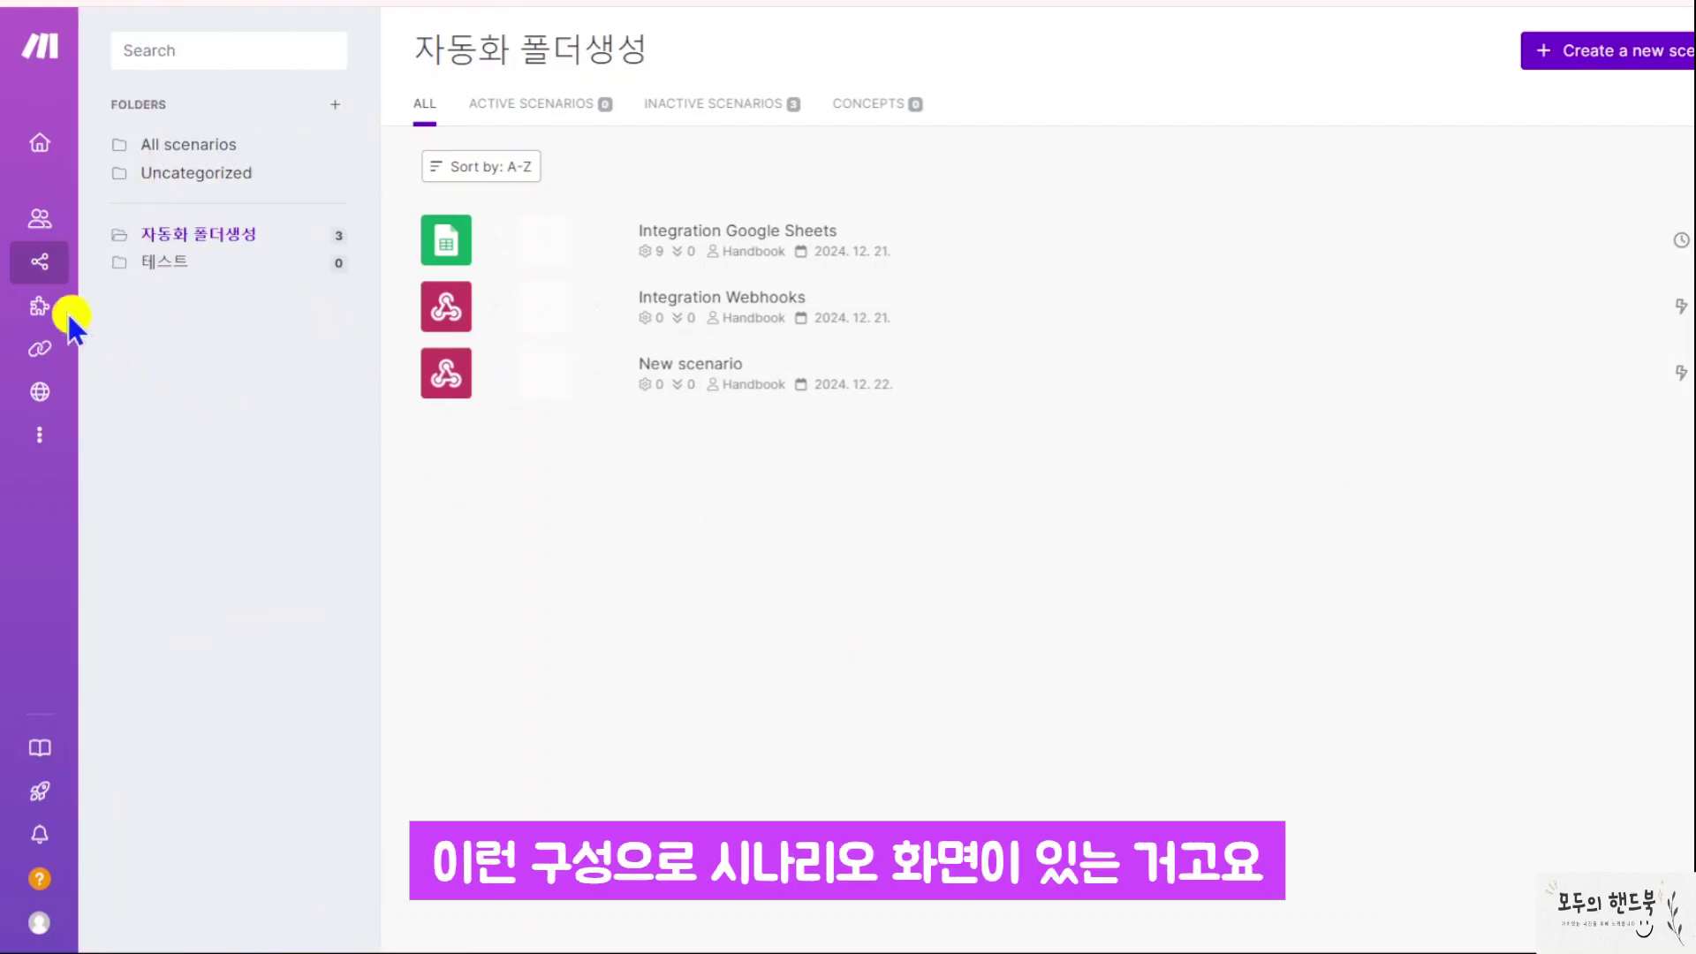
# - View the saved Google Sheets connection on the Connections page and return to the scenario list
pyautogui.click(57, 265)
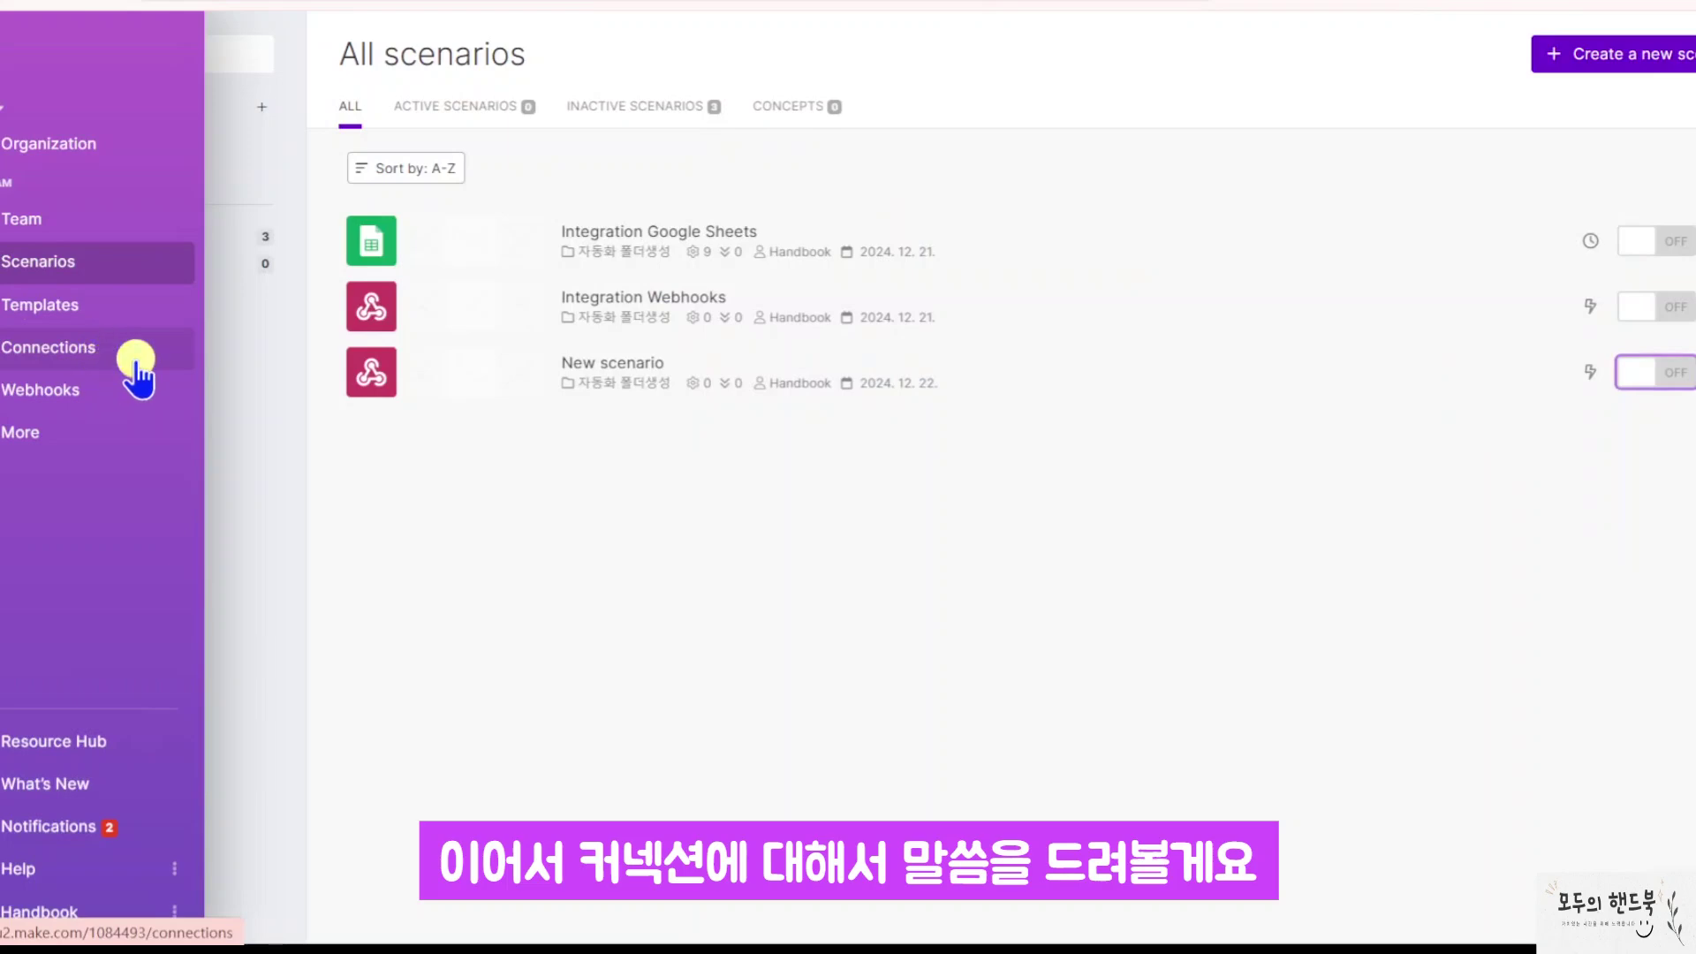
pyautogui.click(131, 358)
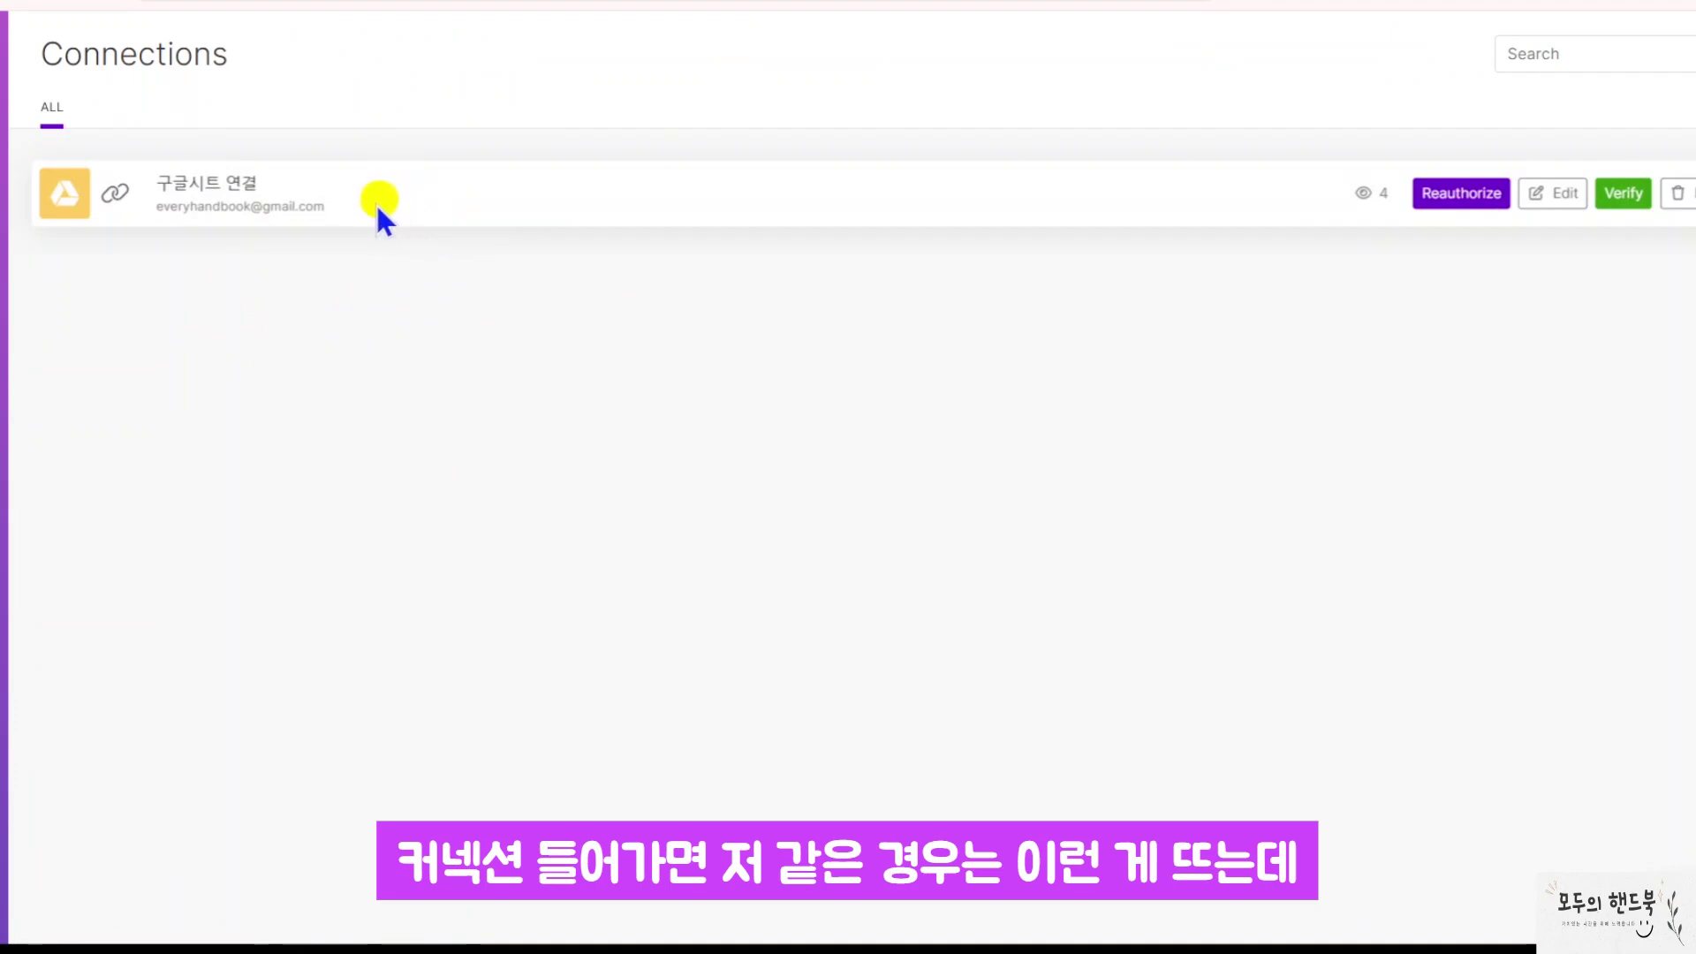
pyautogui.click(83, 265)
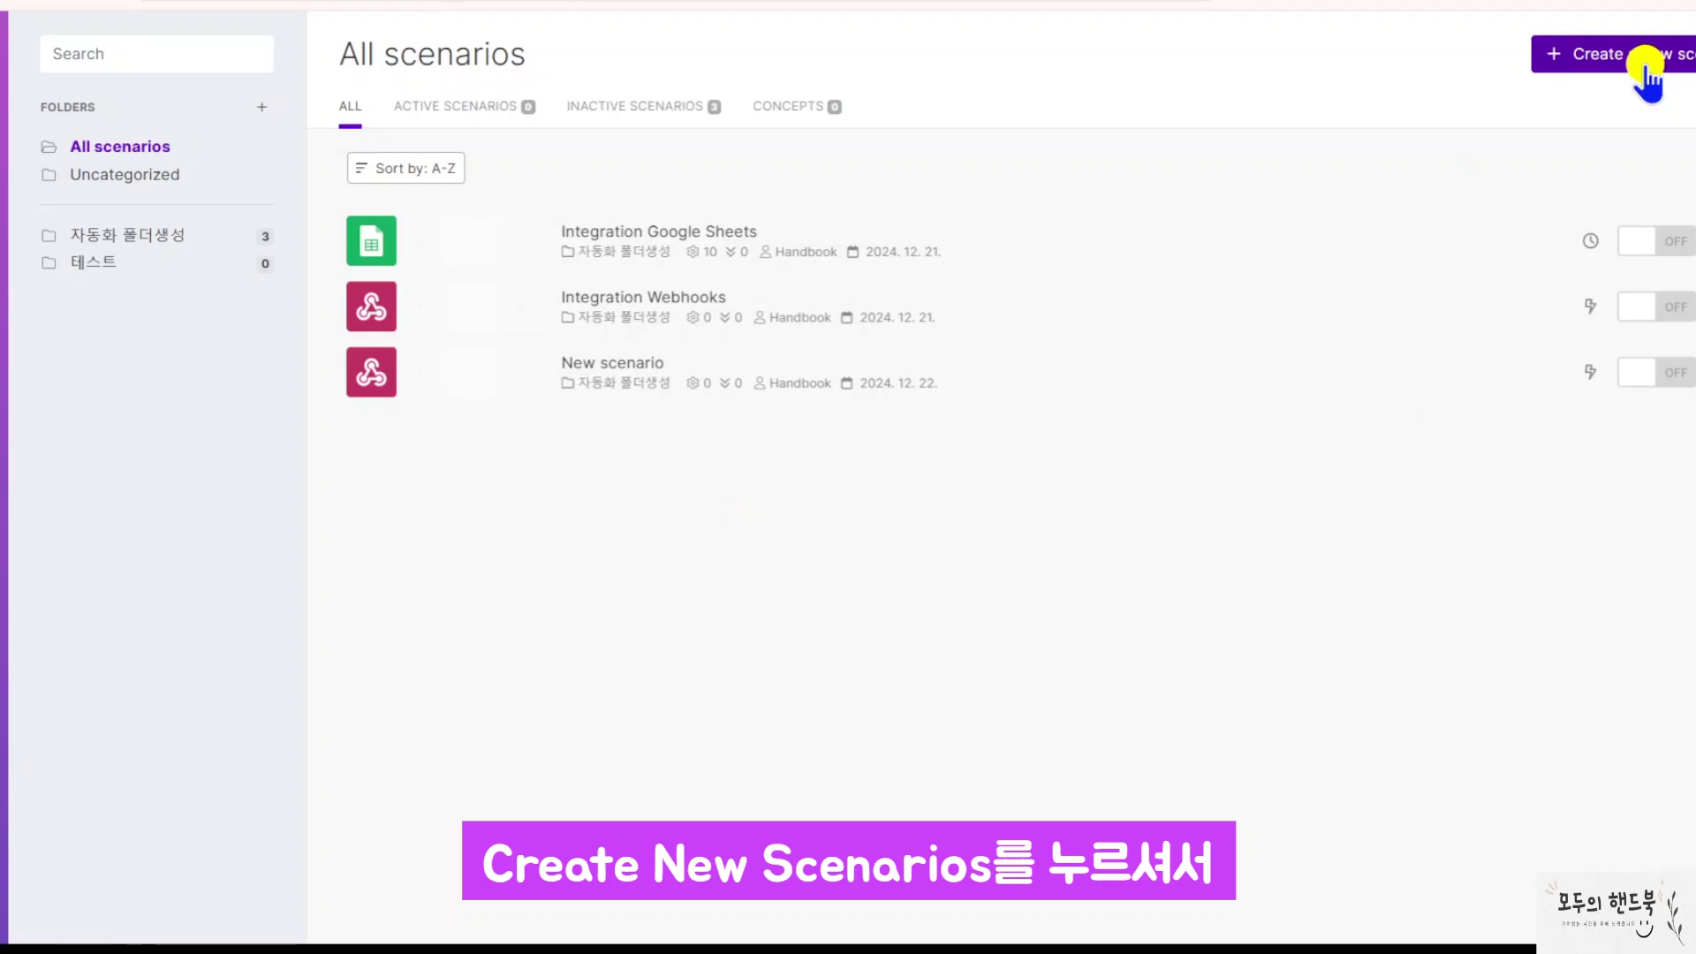
# - Create a new scenario whose first module is Google Sheets Watch New Rows
pyautogui.click(1644, 71)
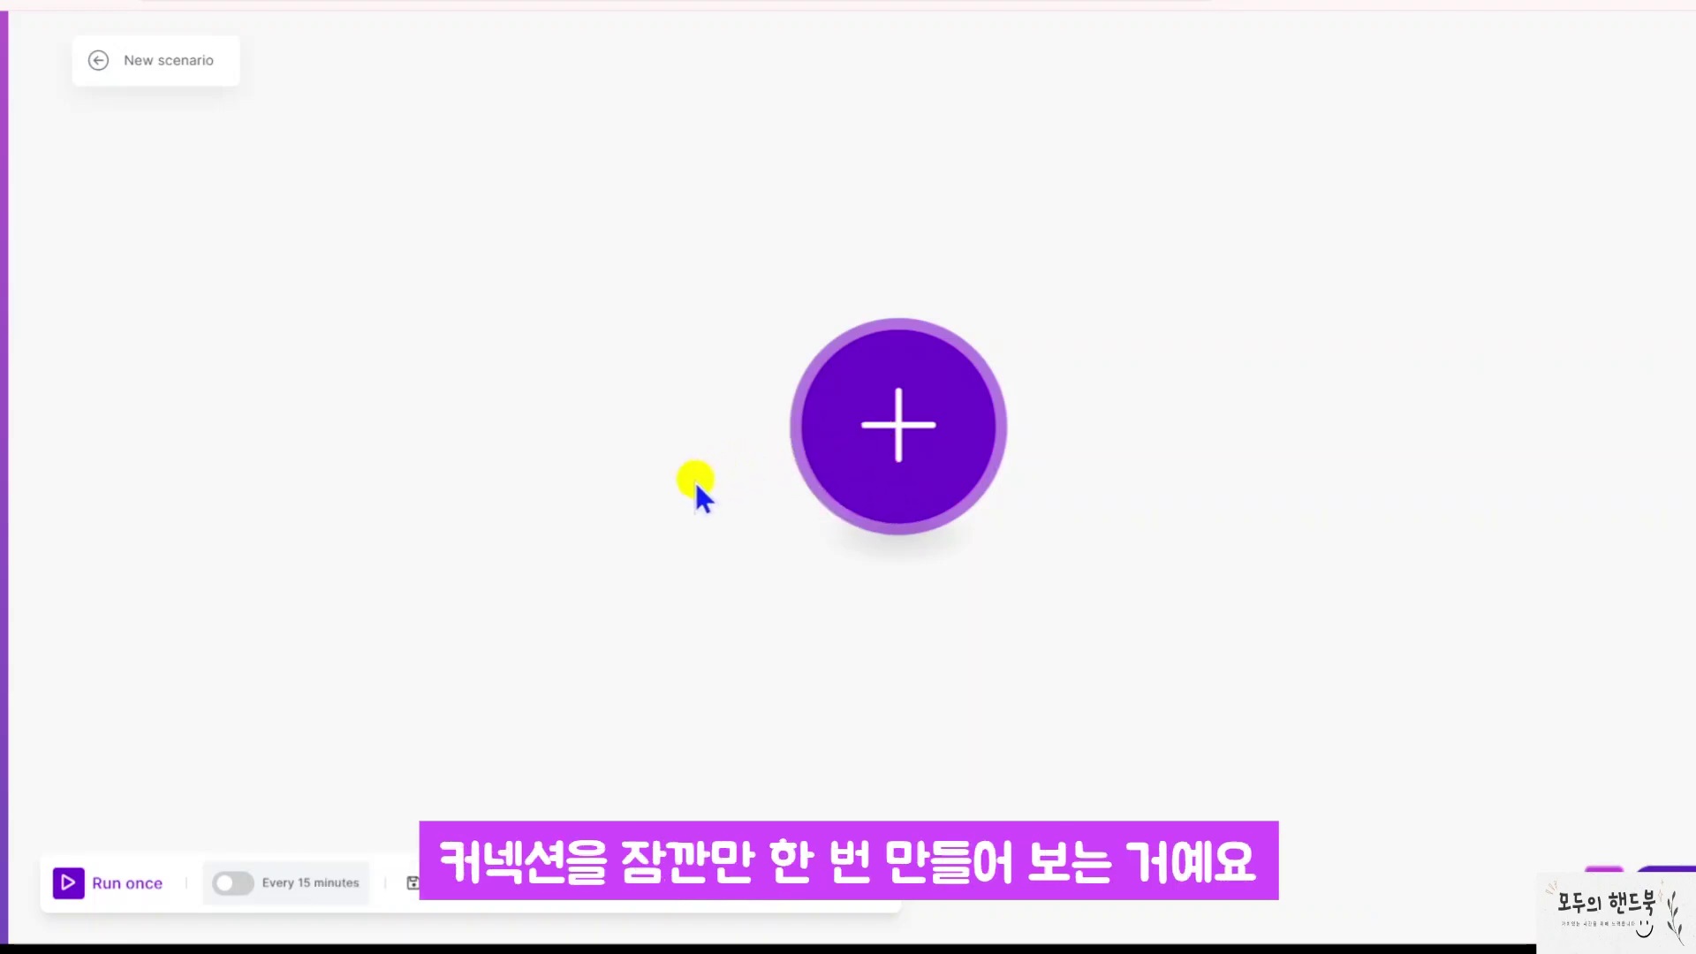
pyautogui.click(892, 415)
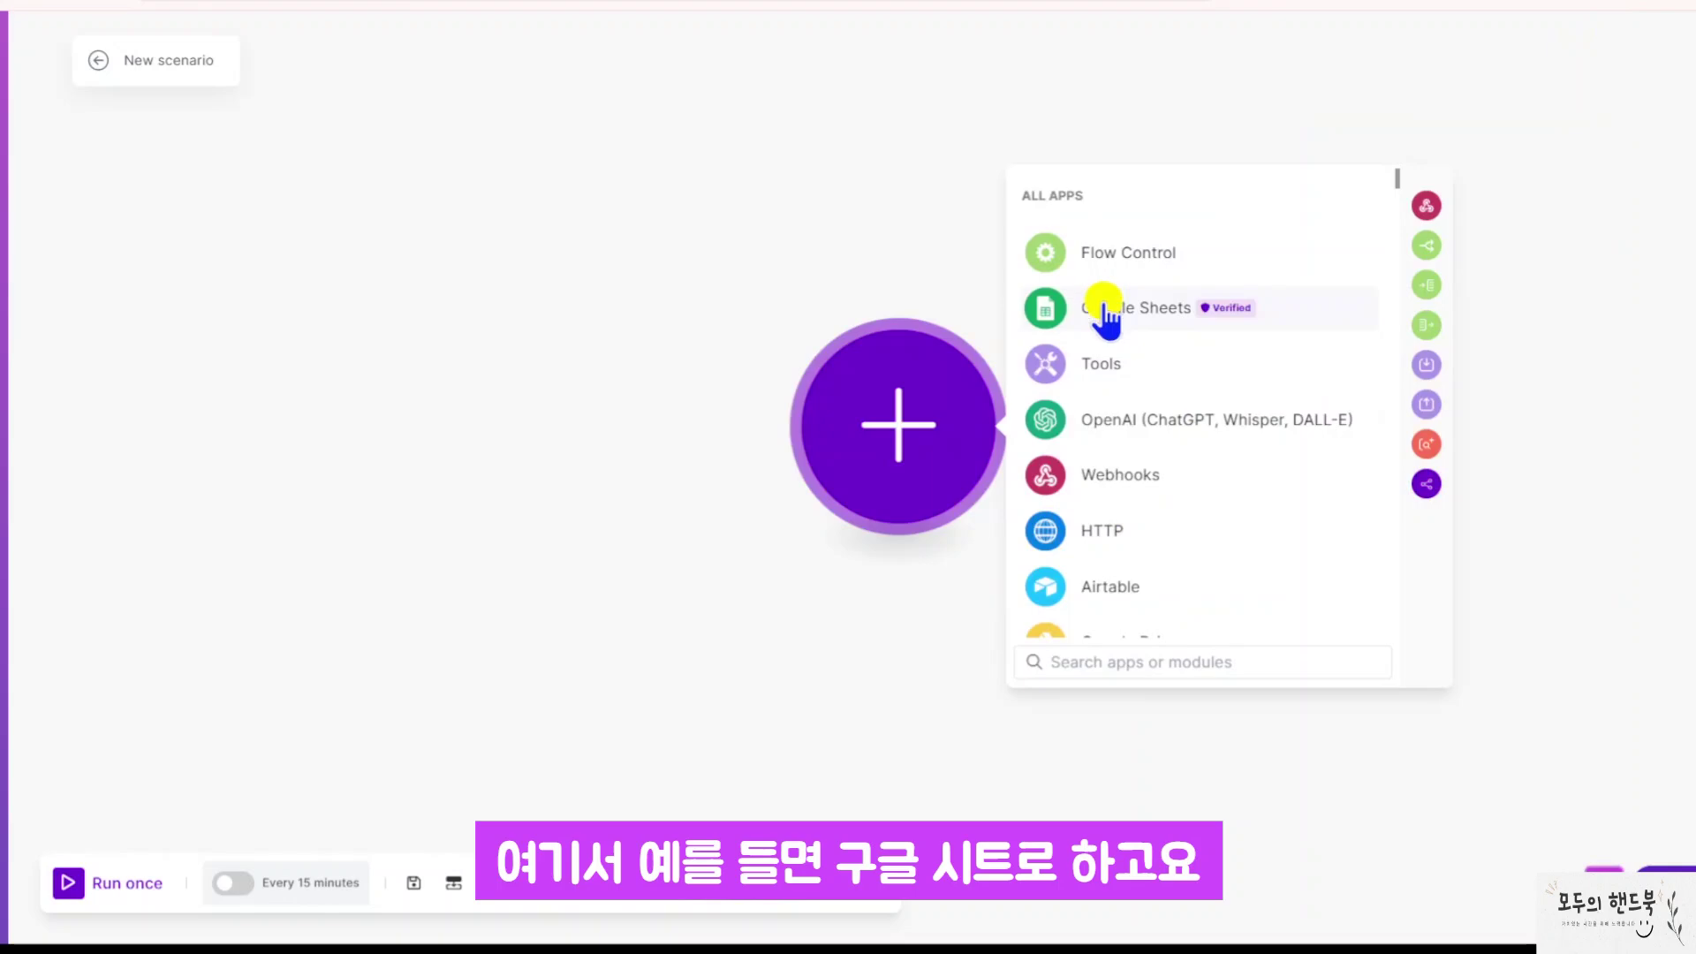
pyautogui.click(1170, 316)
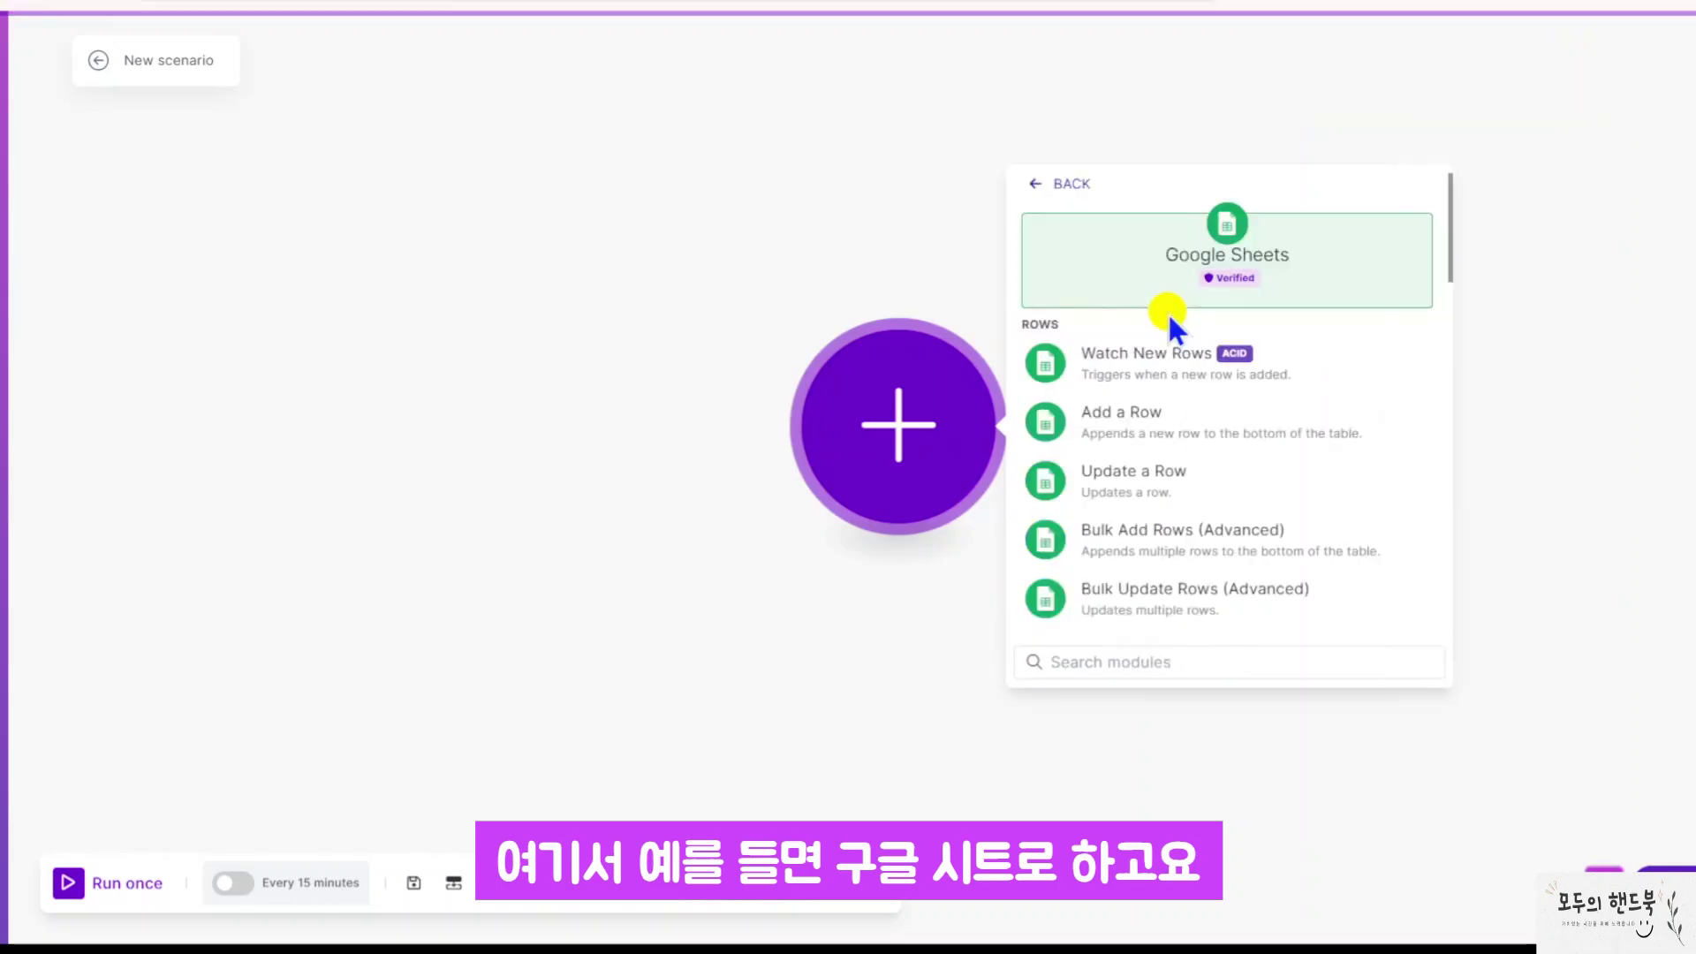
pyautogui.click(1164, 375)
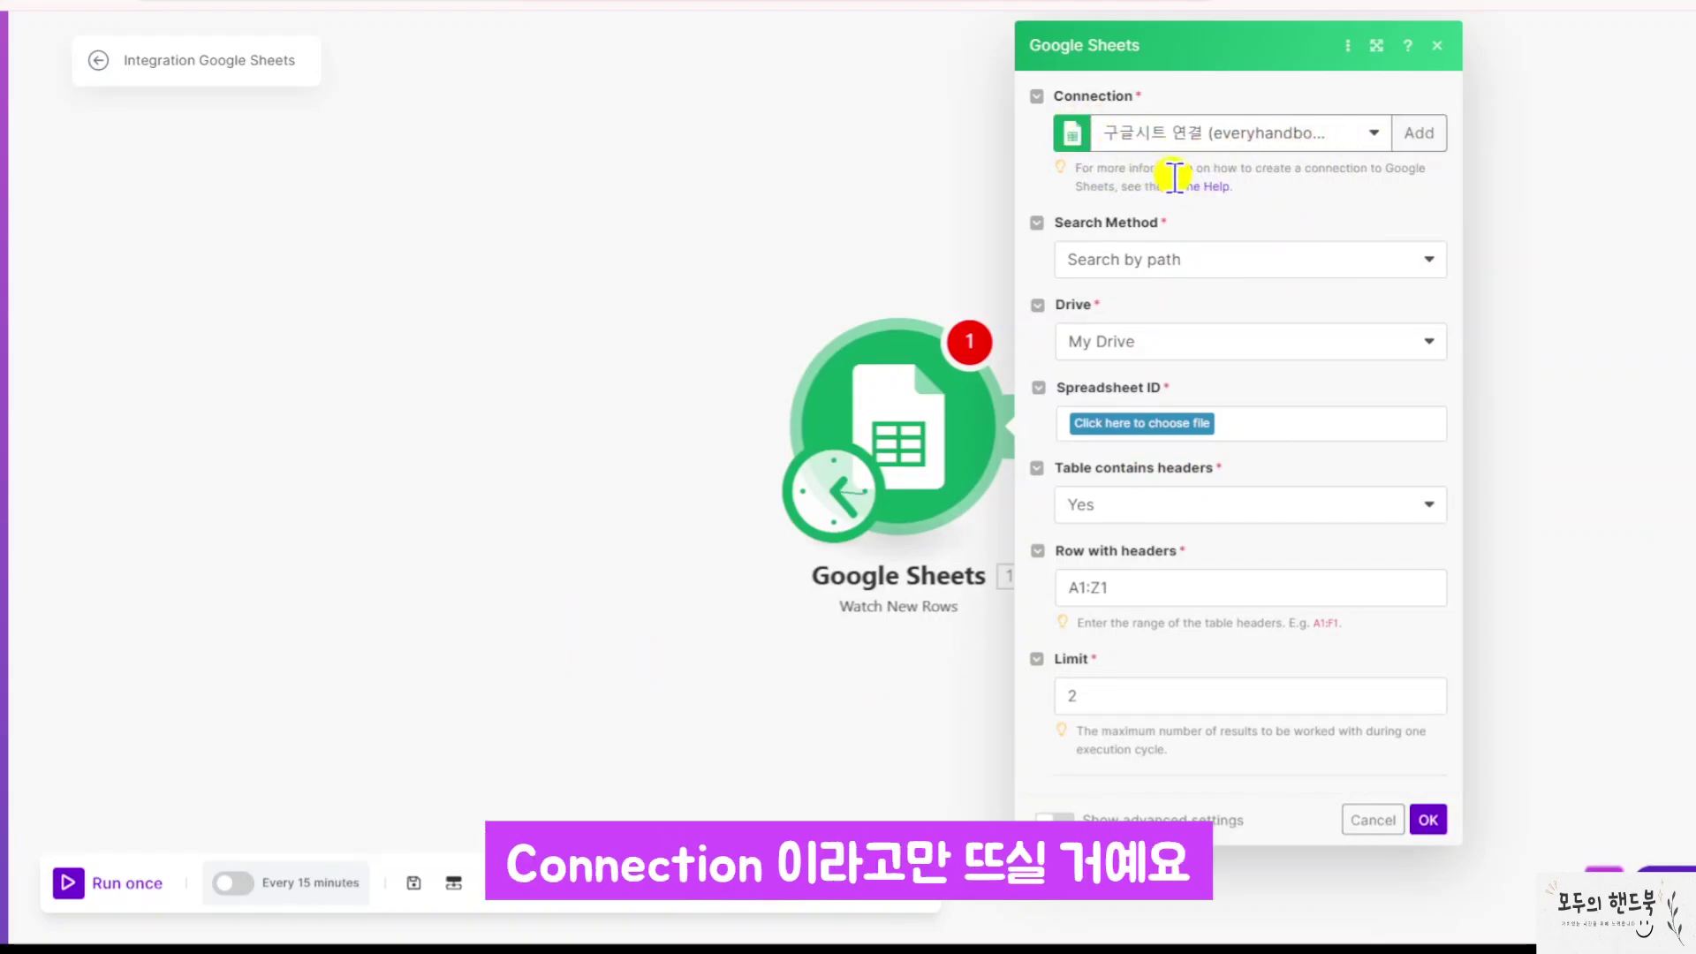
# - Add a Google connection named 커넥션 예시 to the module and authorize Make's access through the Google sign-in
pyautogui.click(1415, 137)
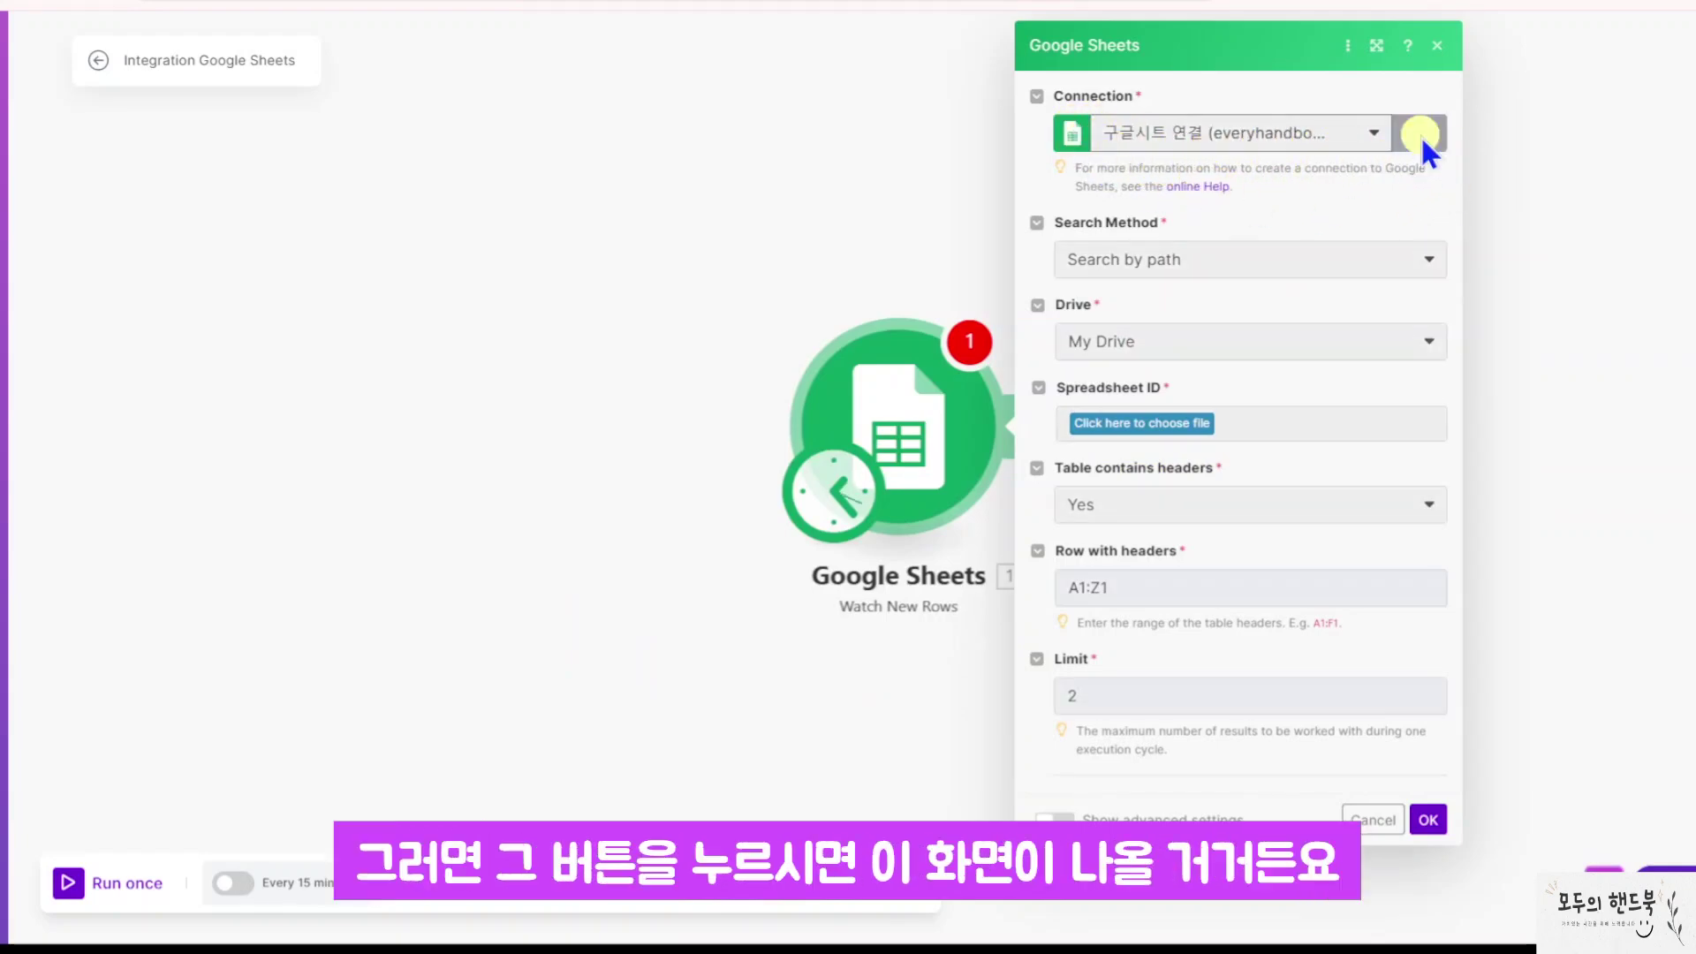
pyautogui.tripleClick(1108, 135)
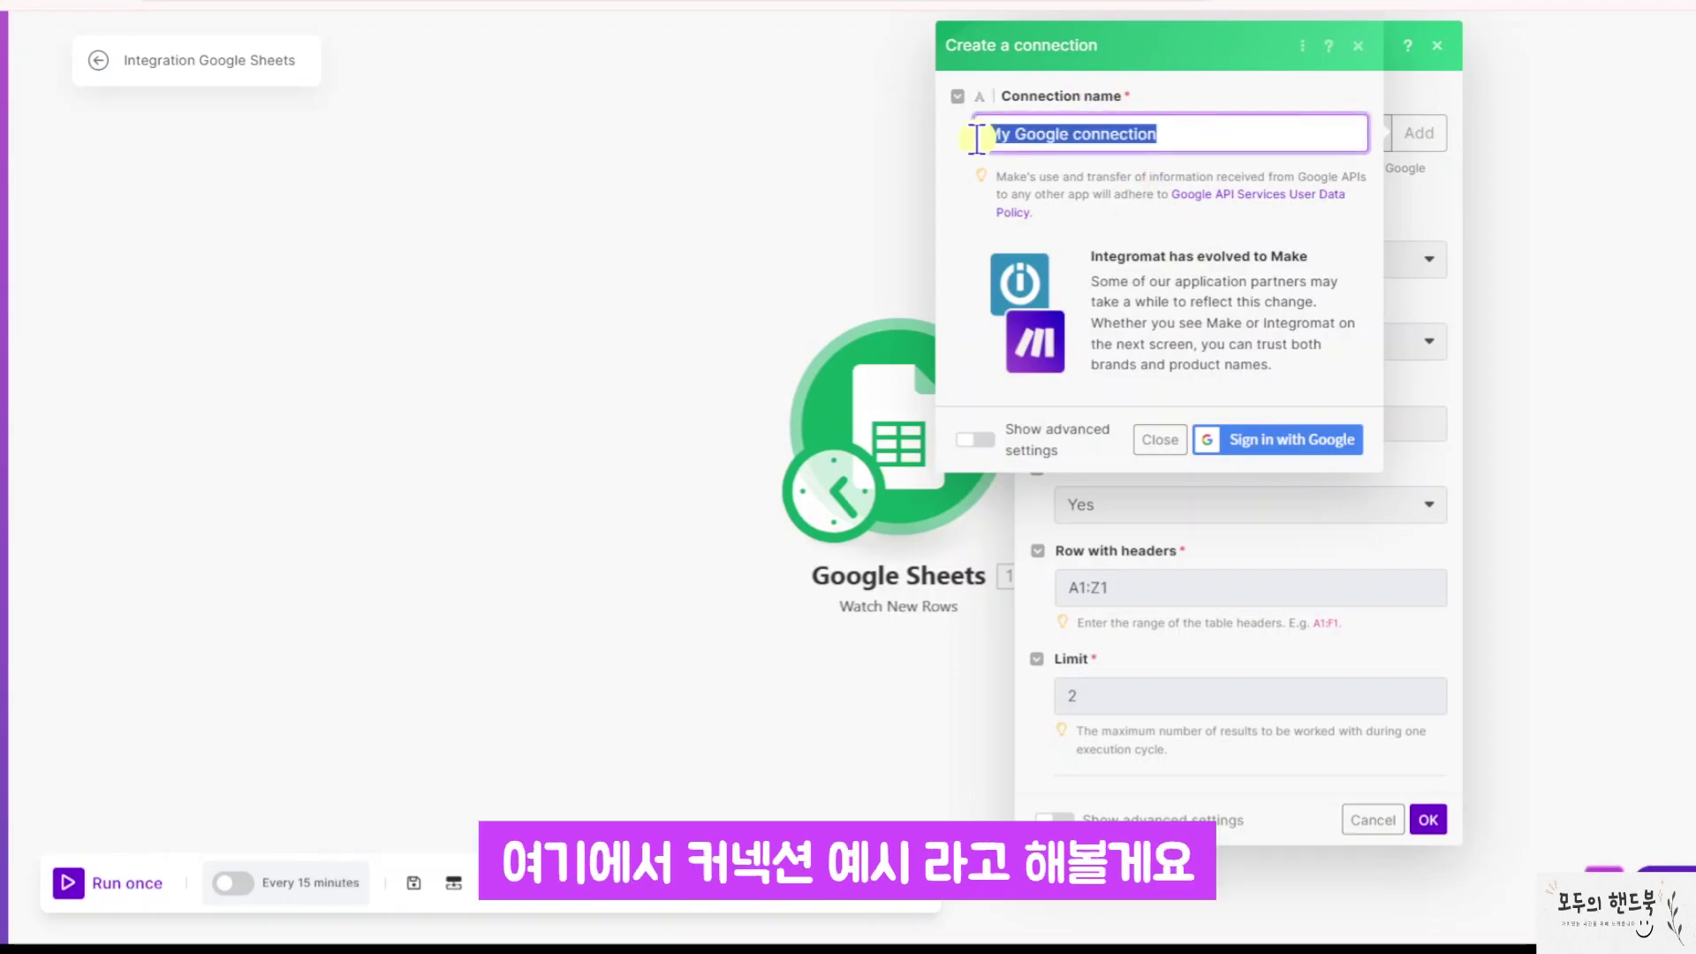
pyautogui.press('BackSpace')
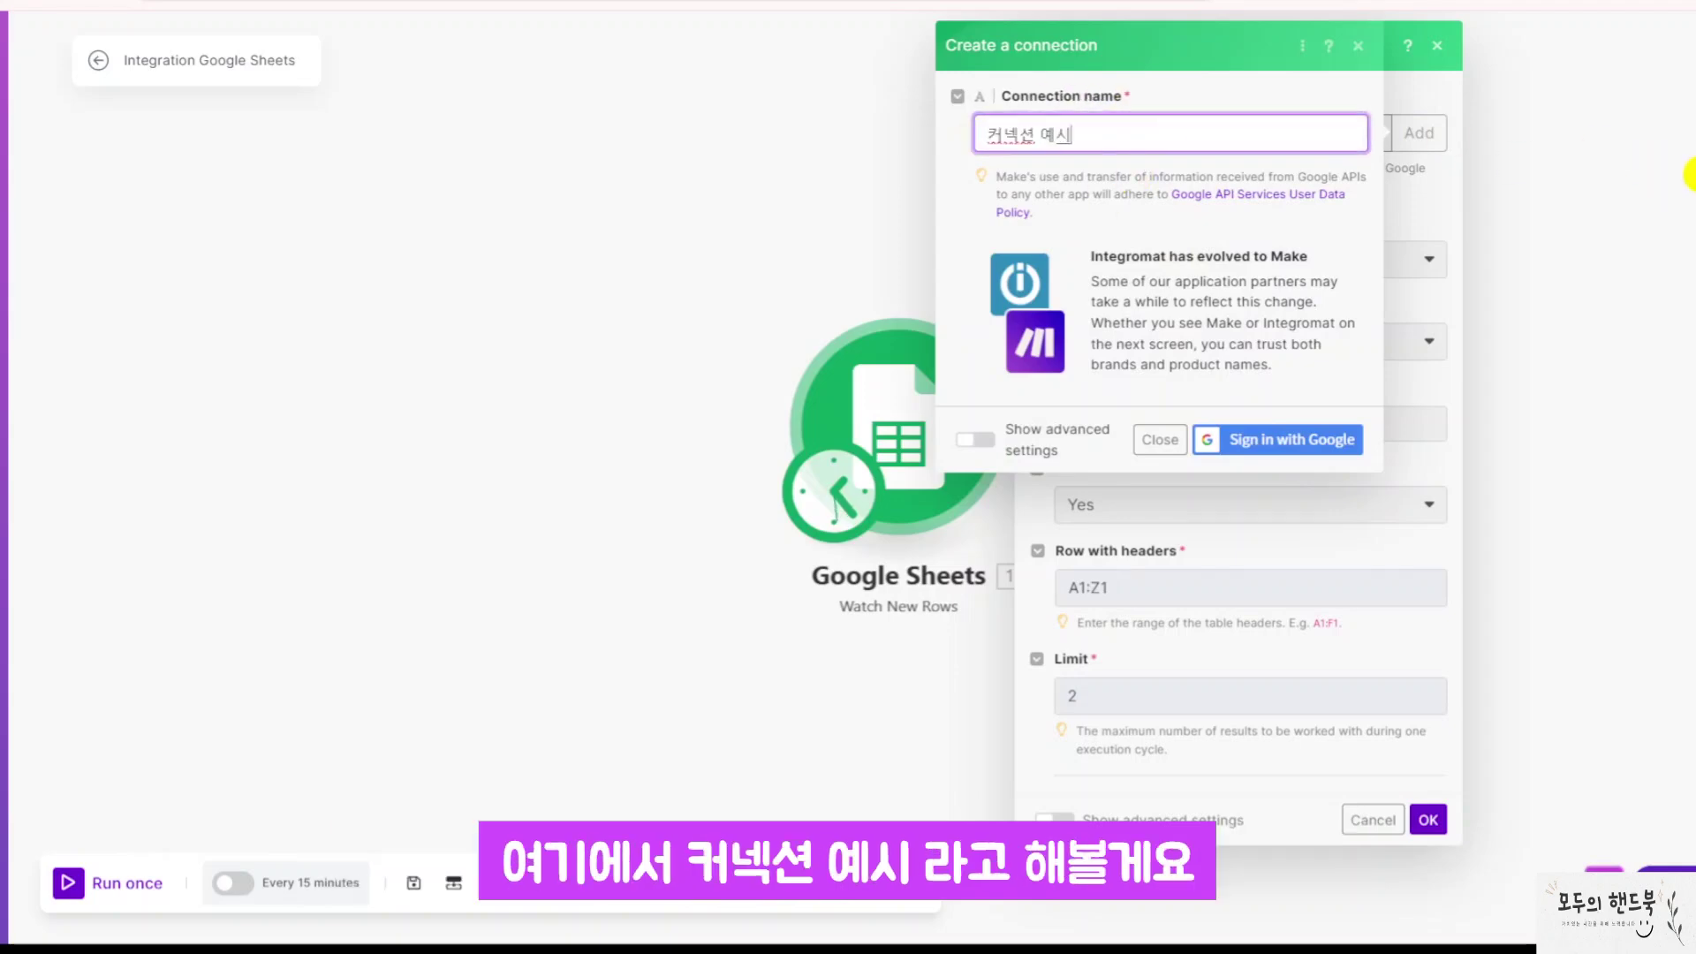
pyautogui.click(1338, 446)
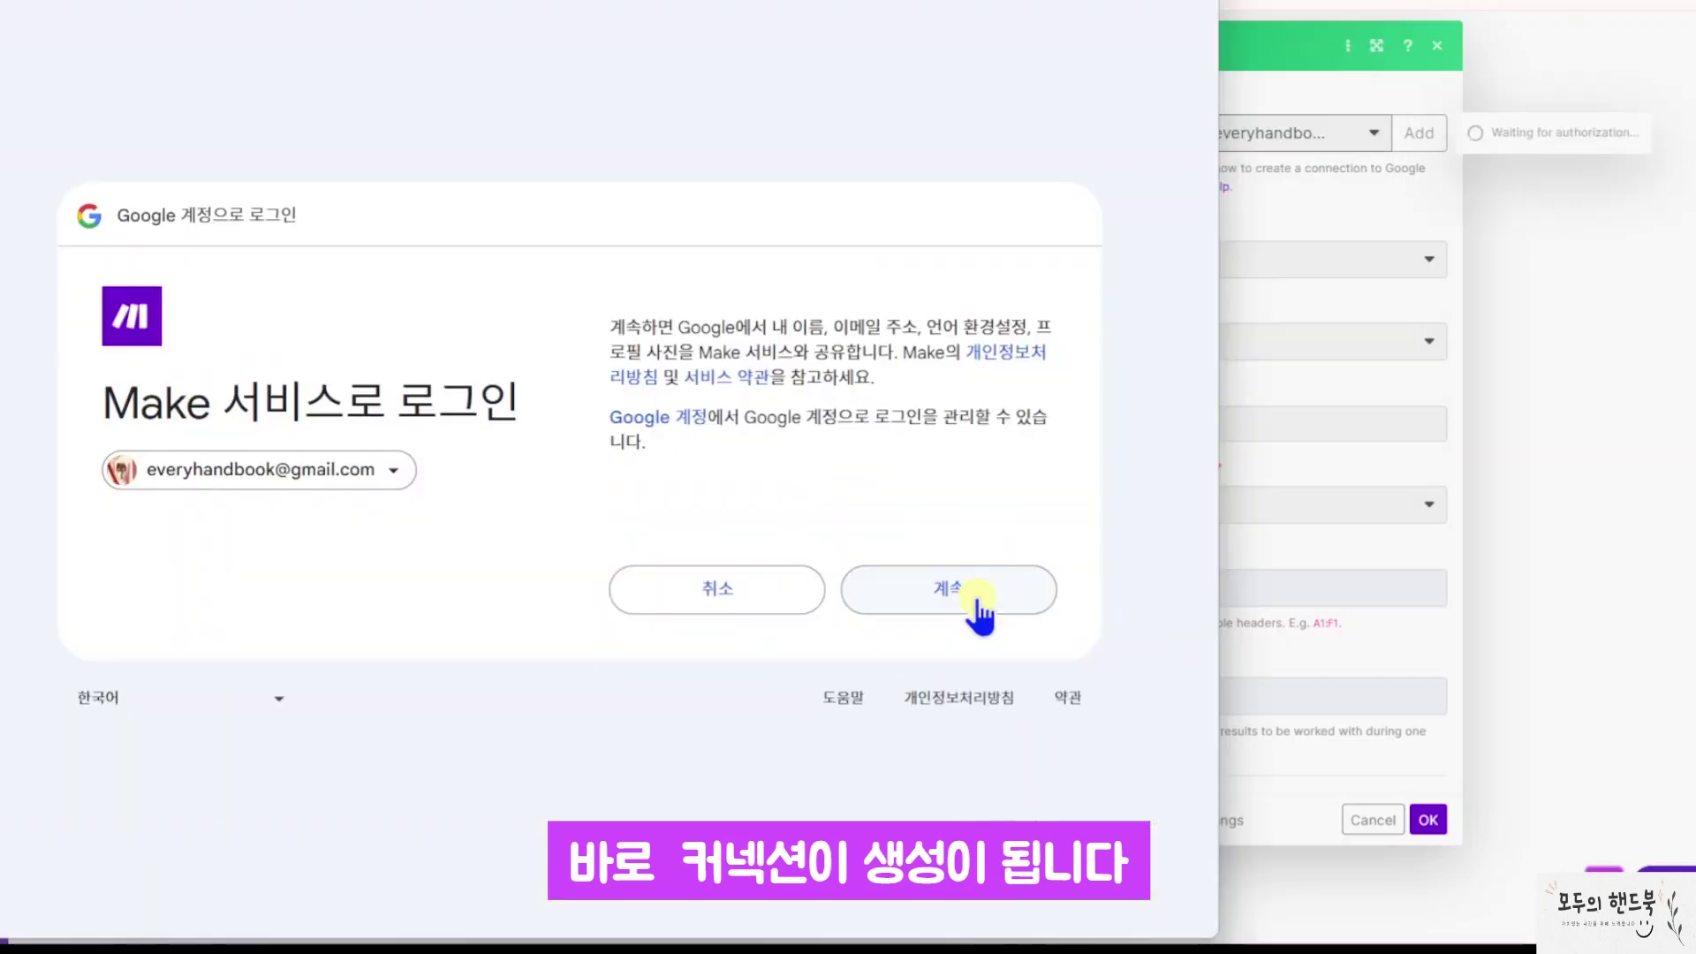
pyautogui.click(977, 597)
pyautogui.click(988, 710)
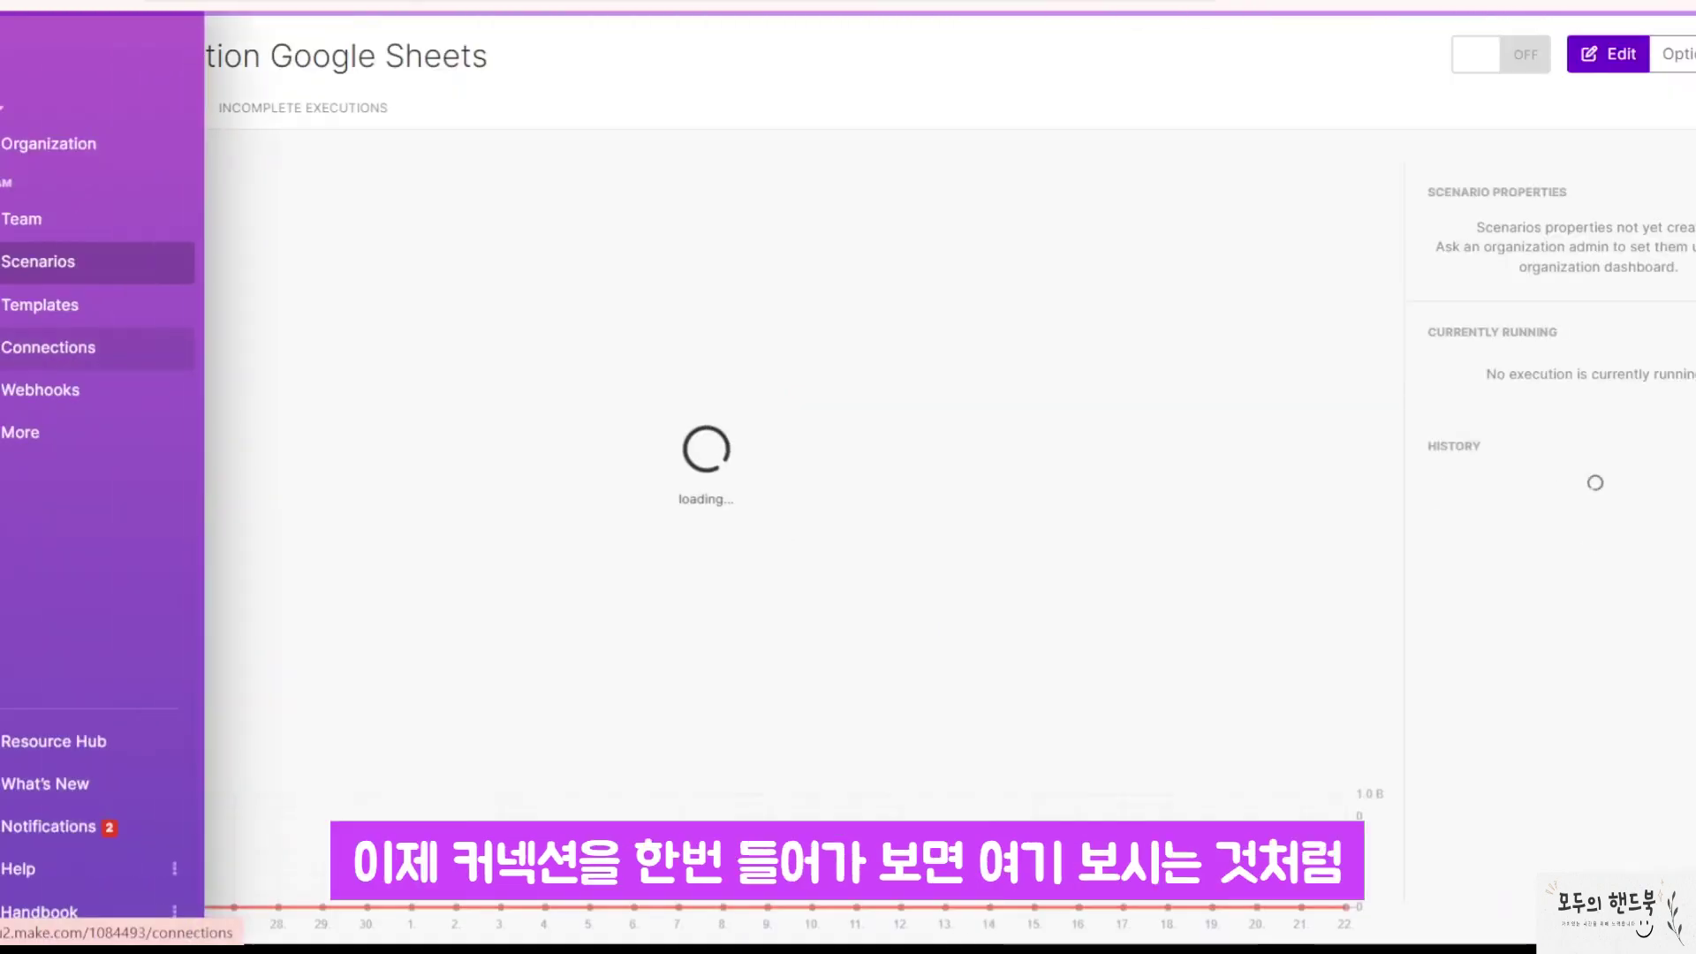
# - Open the Connections page and examine the connection entries with their Reauthorize, Edit and Verify options
pyautogui.click(48, 348)
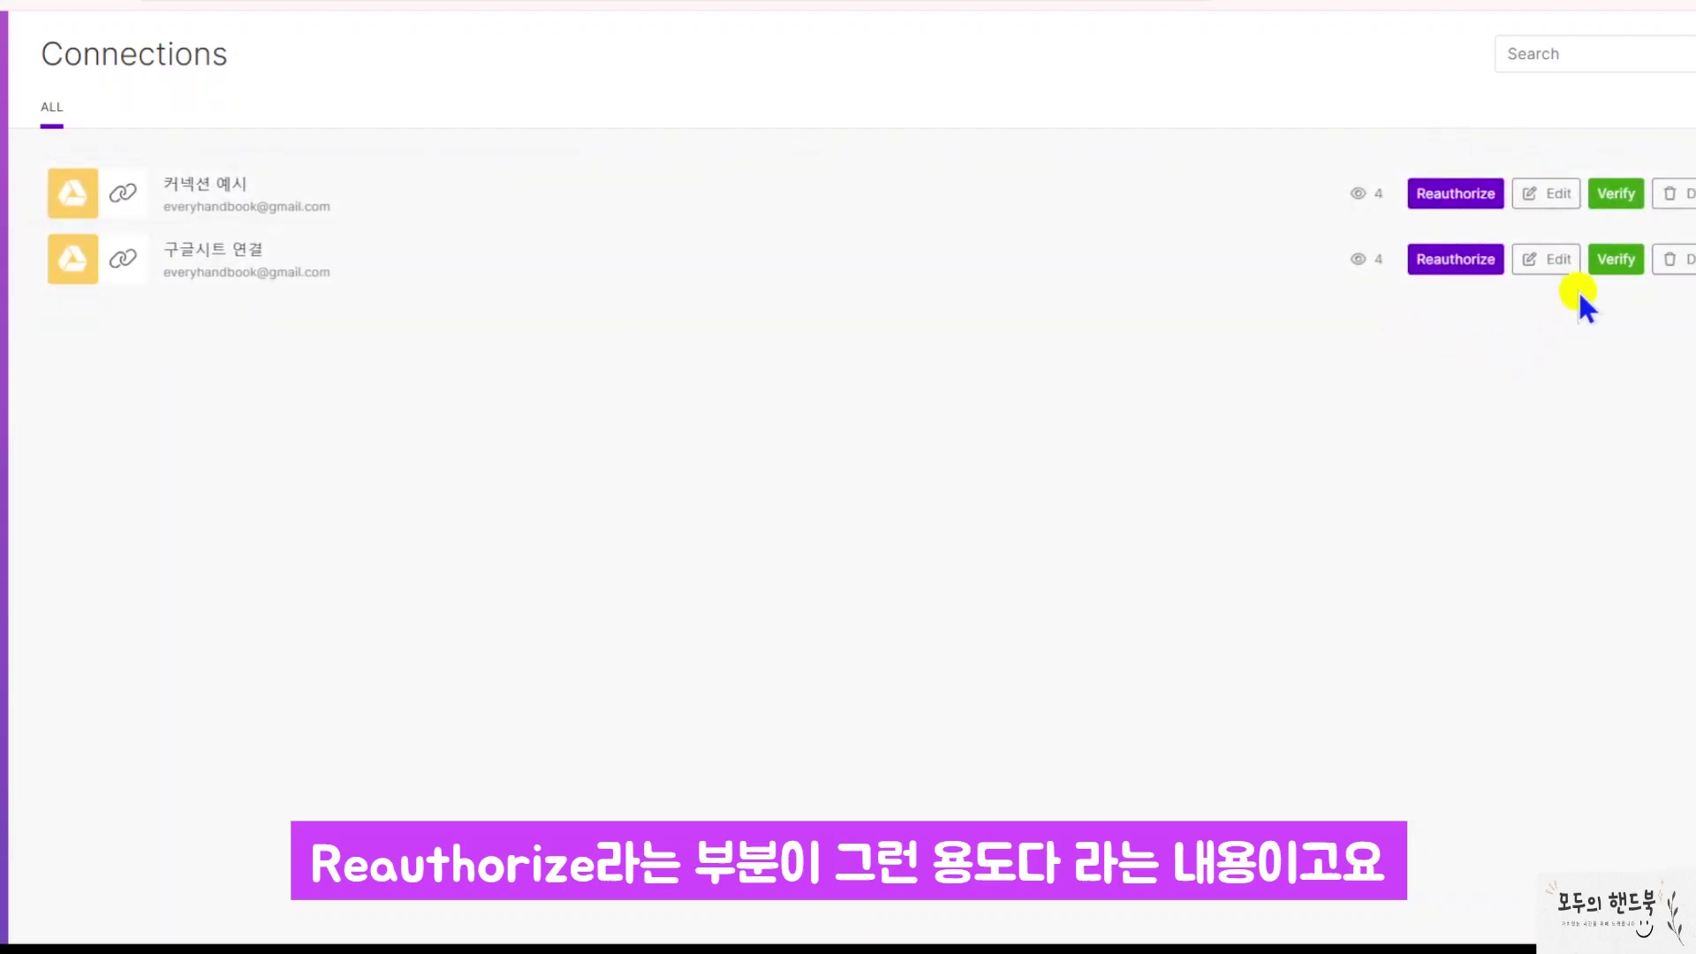
# - Open the 커넥션 예시 connection for editing, examine its Client ID and Client Secret fields, and close it without saving
pyautogui.click(1551, 193)
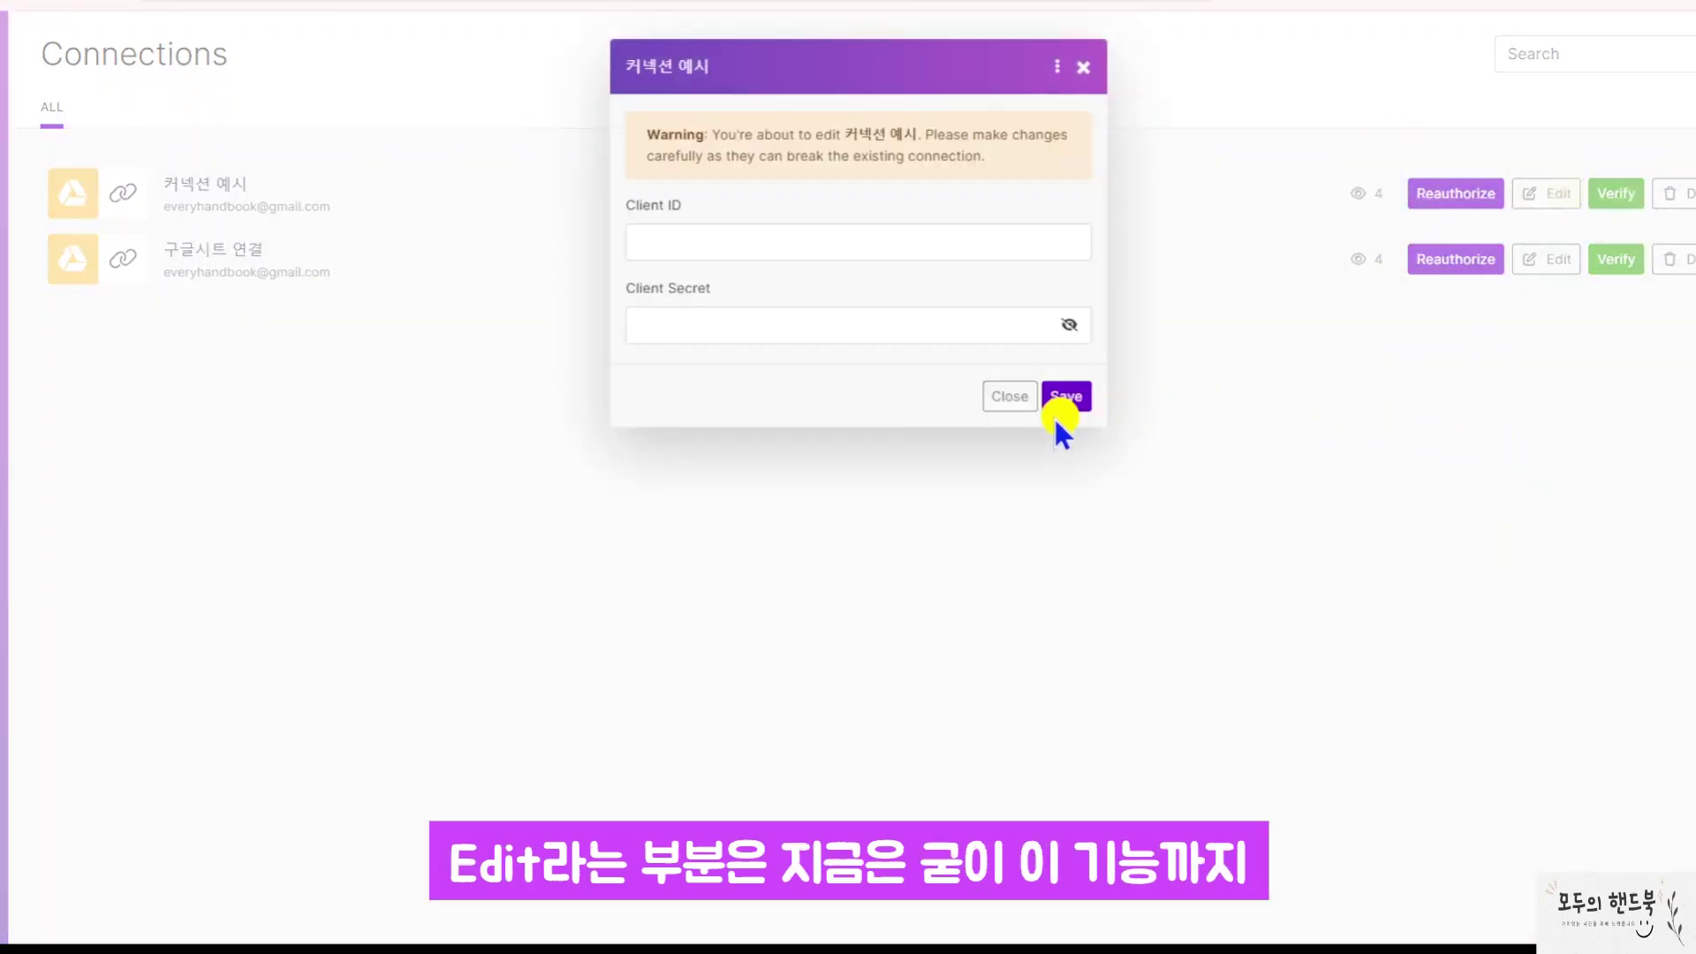
pyautogui.click(889, 324)
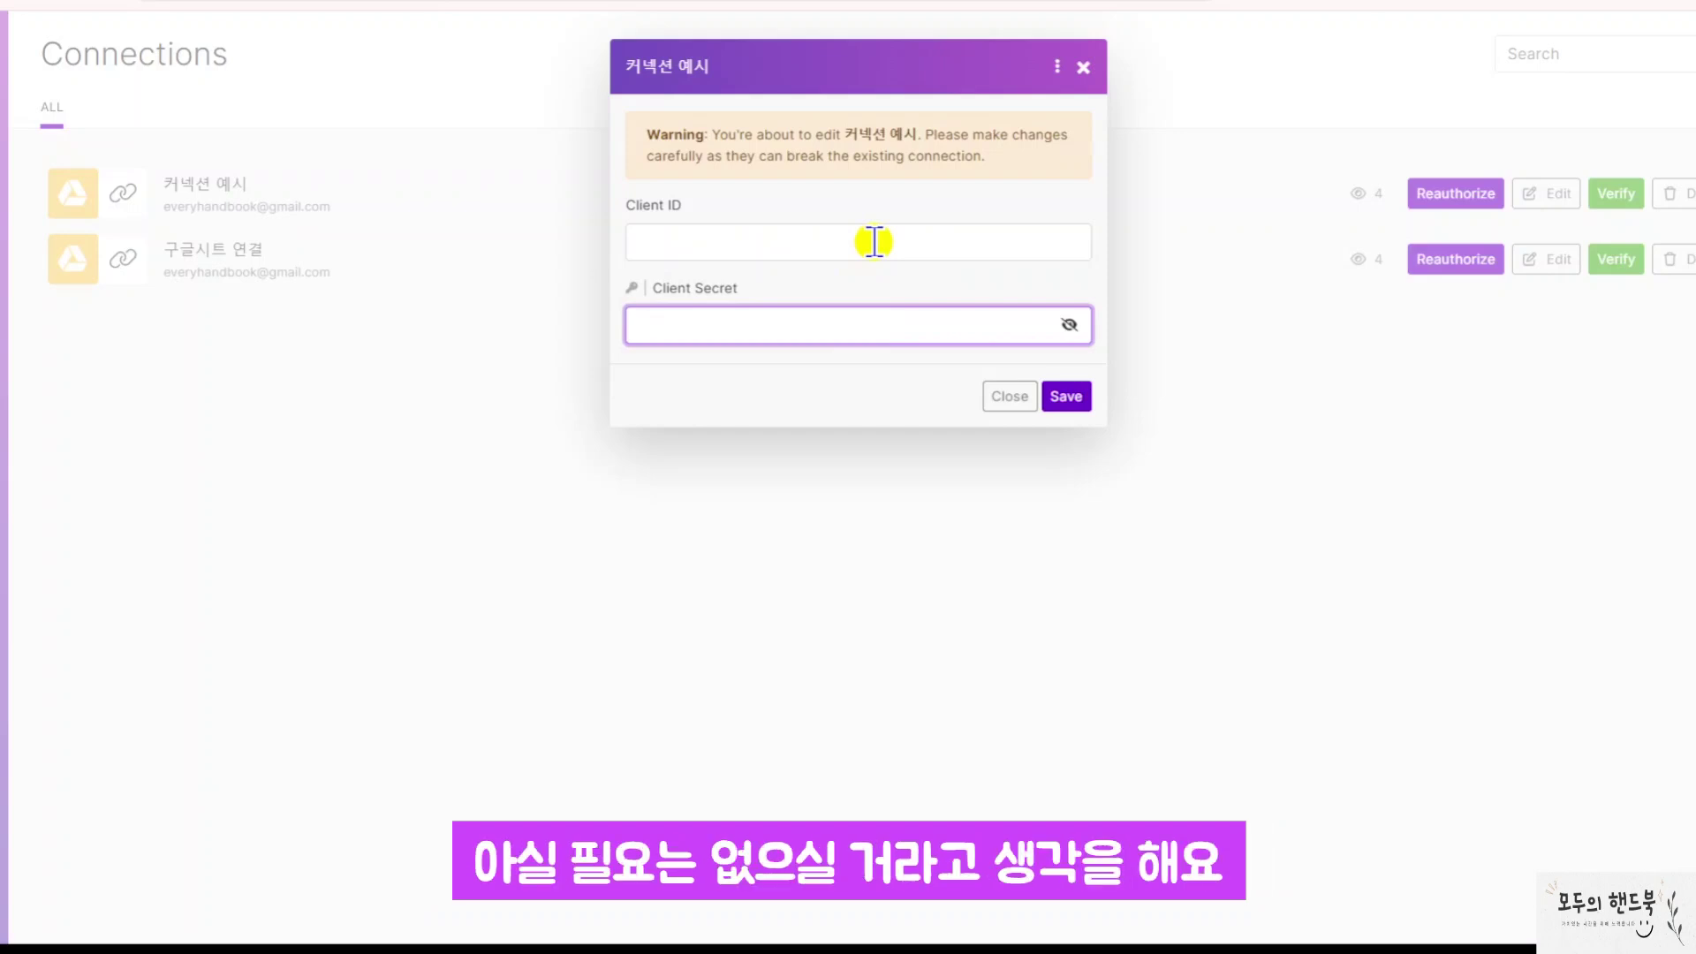
pyautogui.click(873, 241)
pyautogui.click(854, 322)
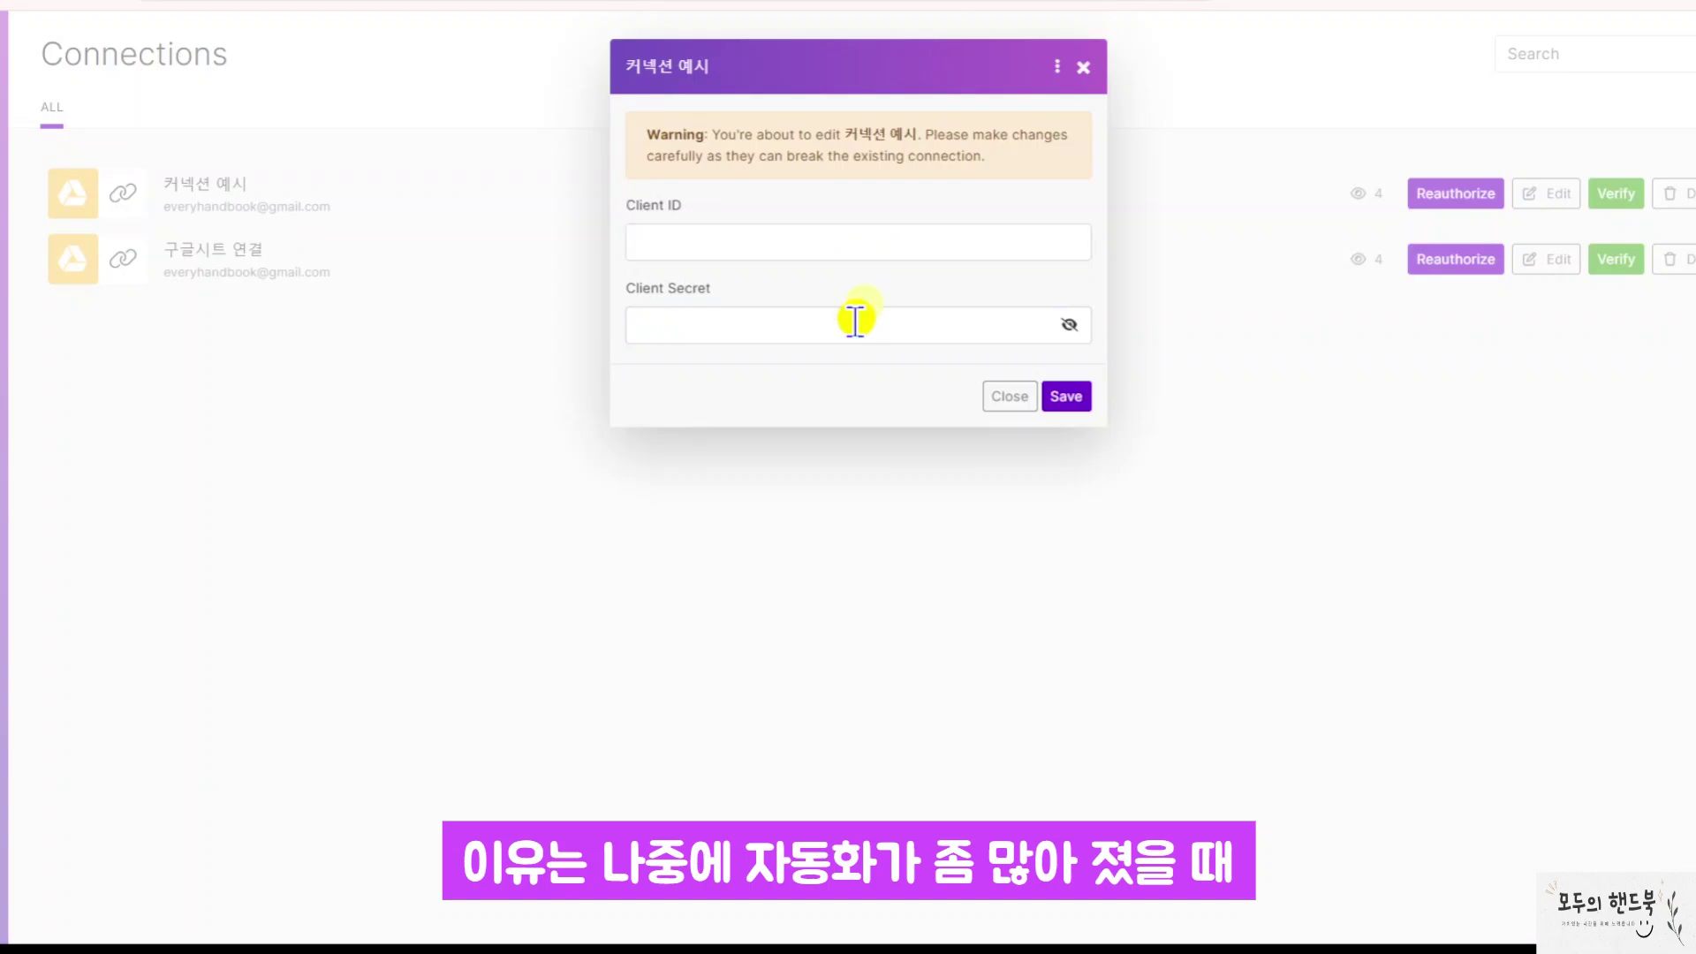
pyautogui.click(1095, 74)
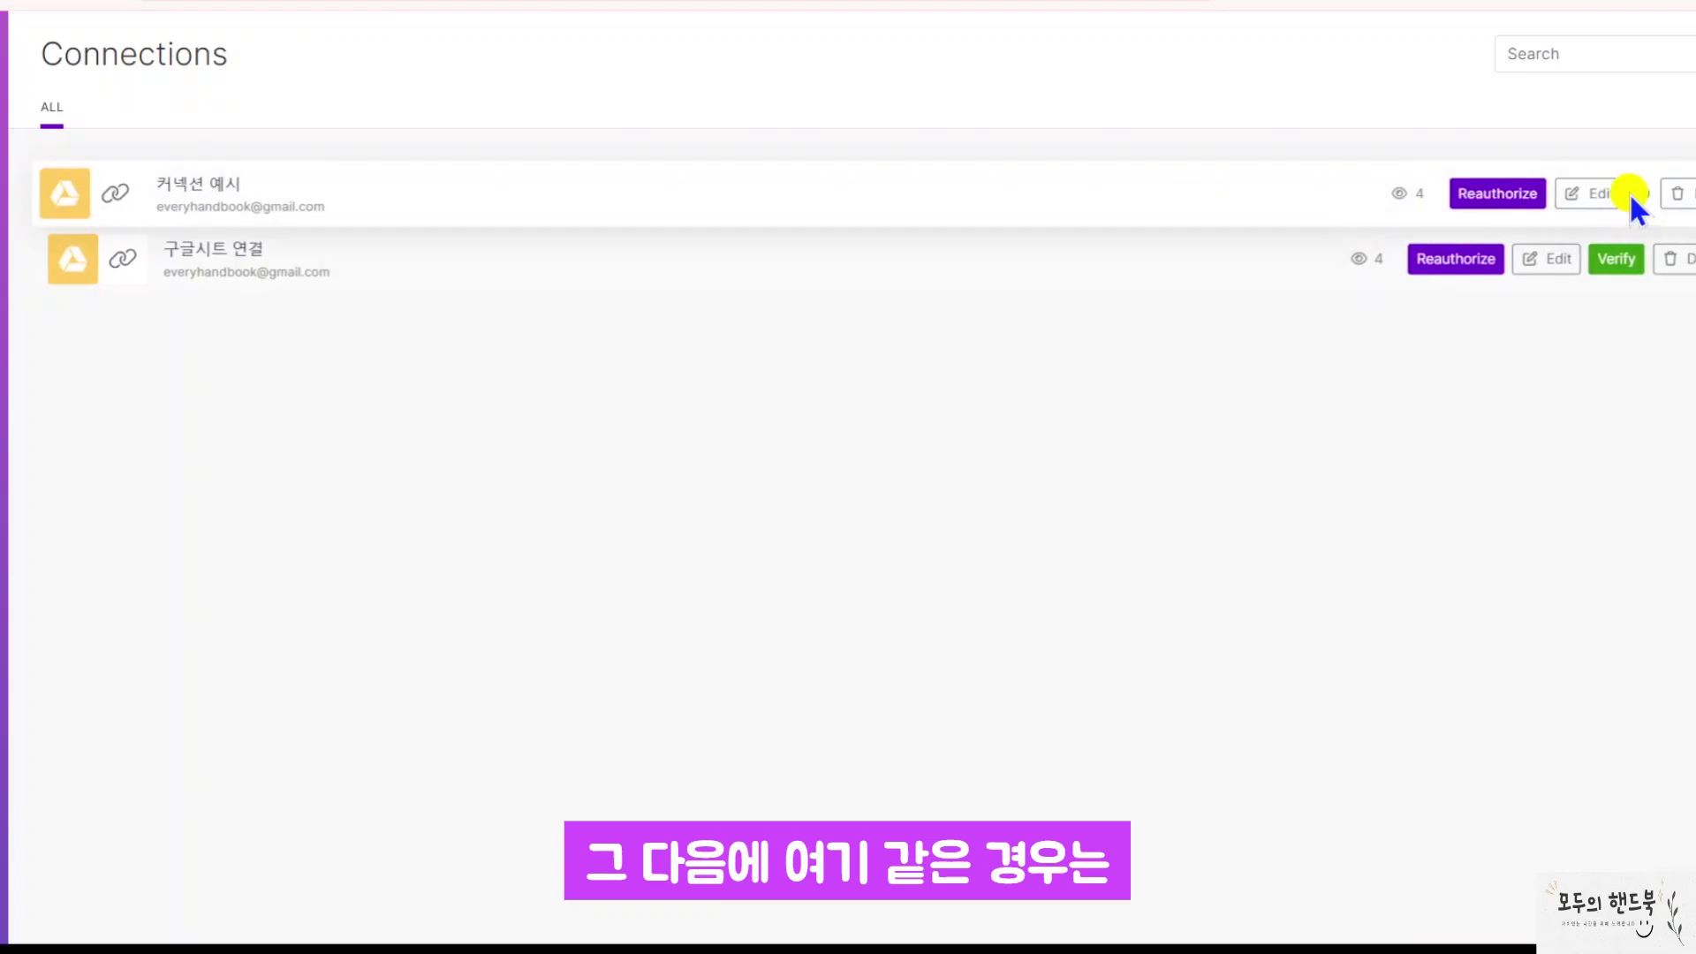
# - Verify both Google connections and delete the 커넥션 예시 connection
pyautogui.click(1625, 192)
pyautogui.click(1625, 266)
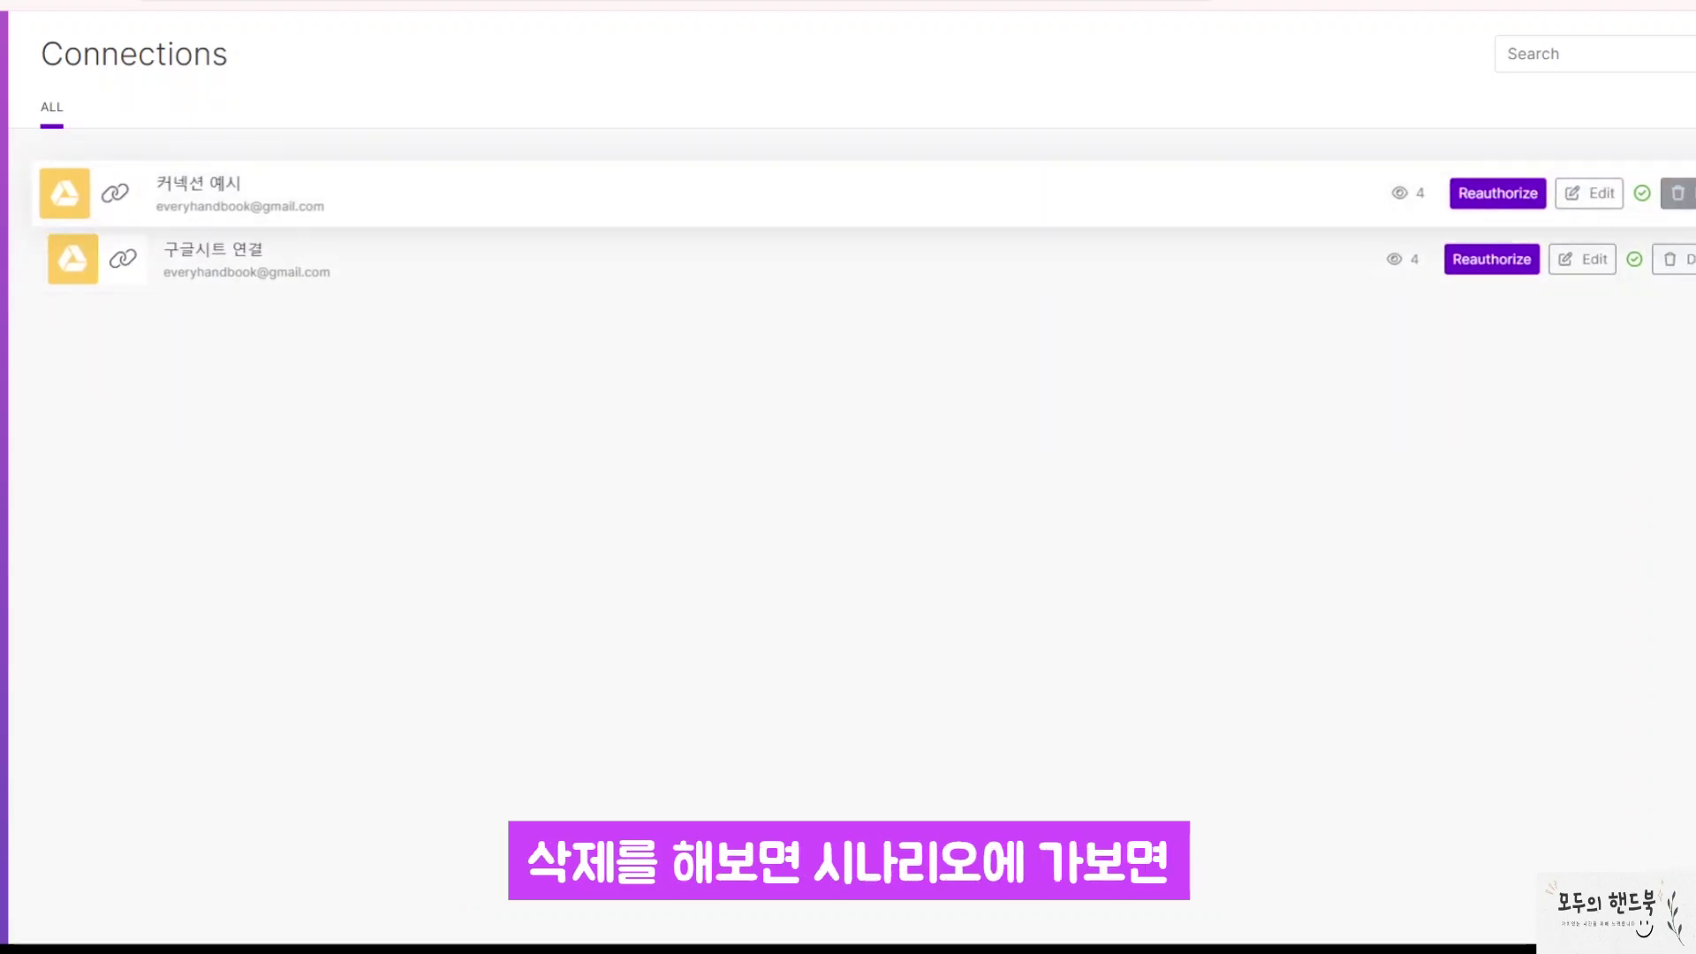
pyautogui.click(1677, 192)
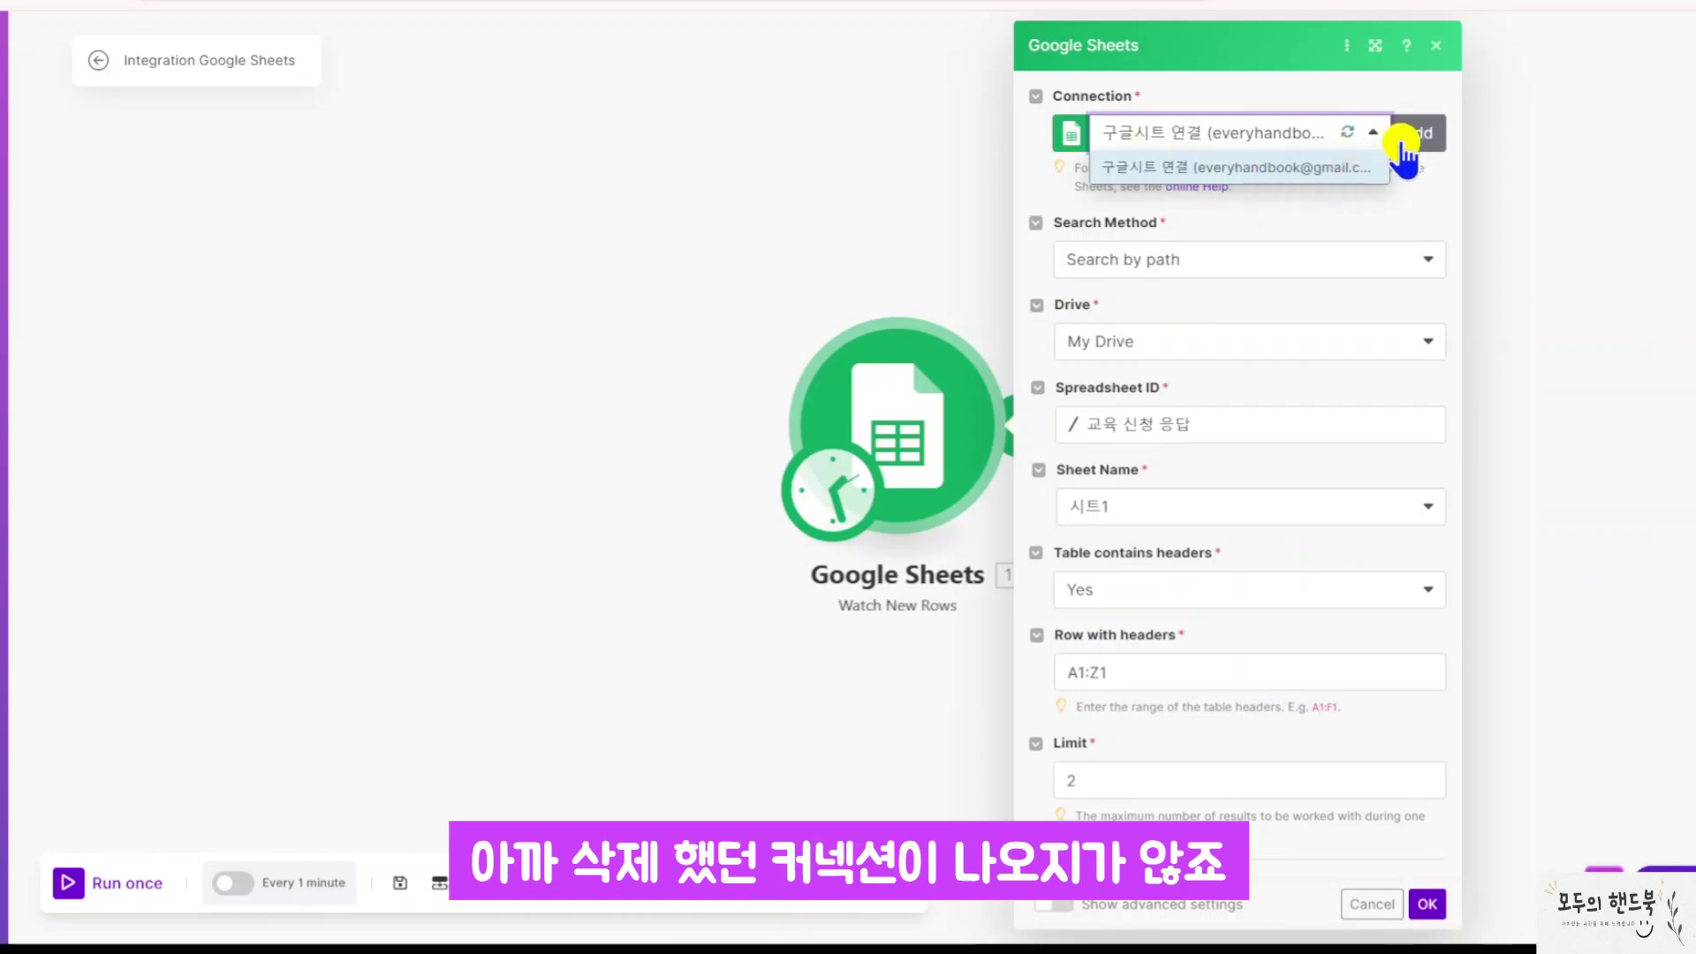
# - Check which connections the Google Sheets Watch New Rows module offers, close its settings and leave the scenario
pyautogui.click(1374, 133)
pyautogui.click(1371, 134)
pyautogui.click(1373, 140)
pyautogui.click(1374, 140)
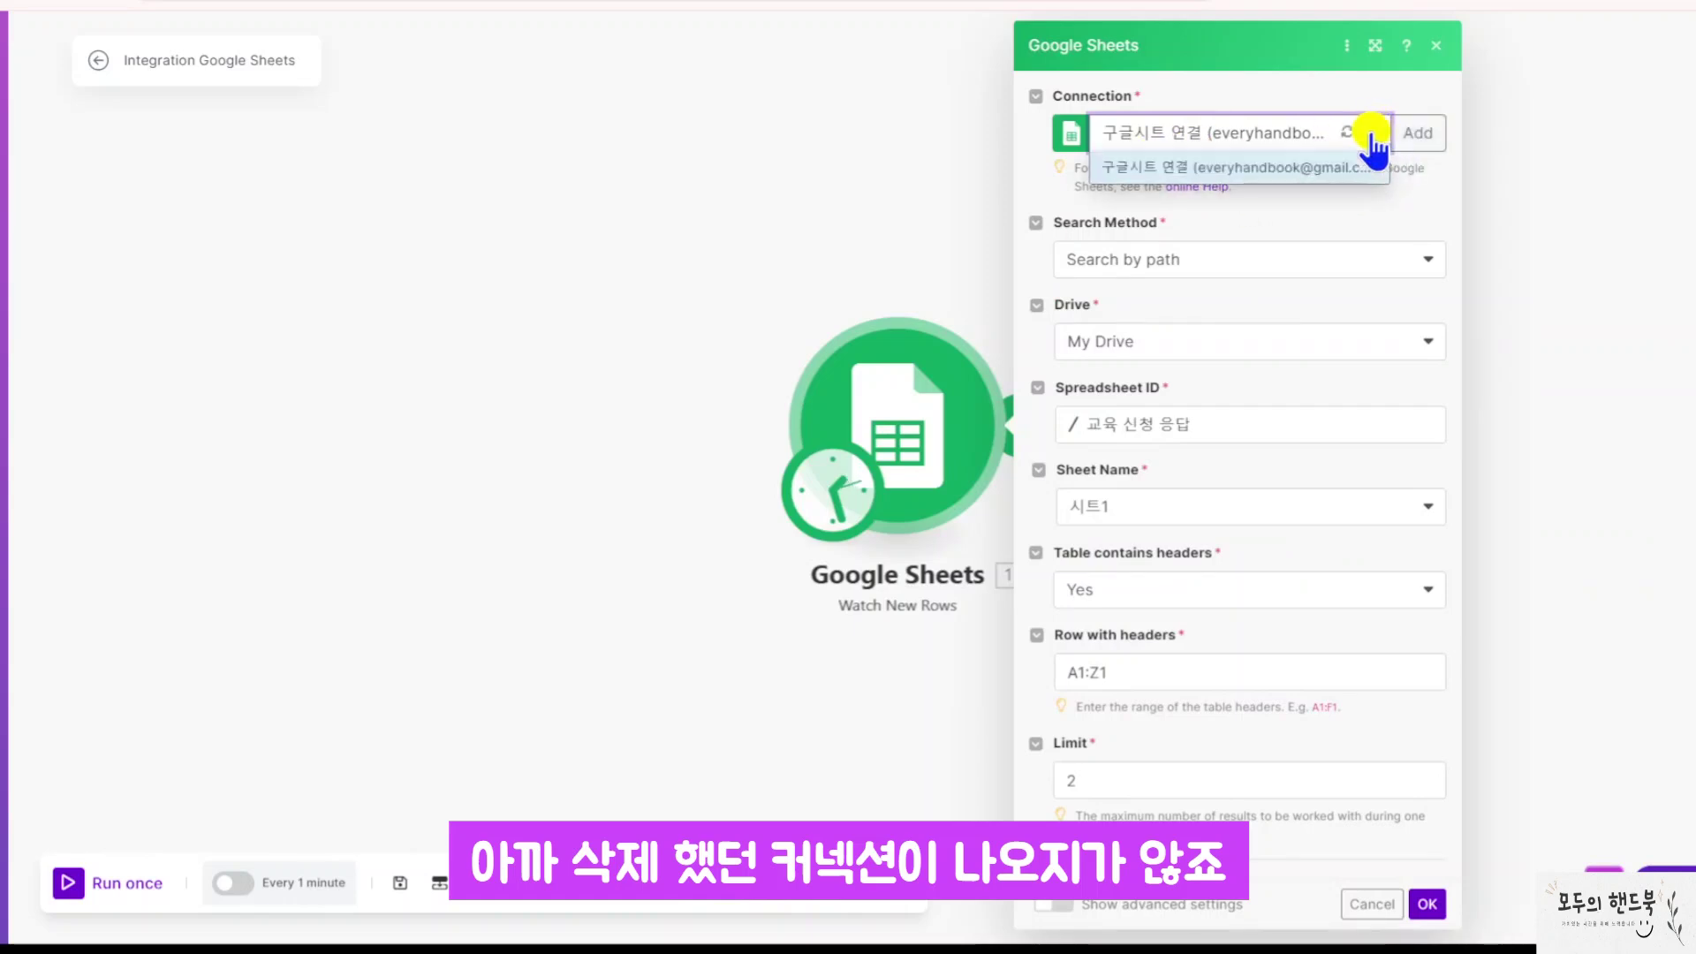
pyautogui.click(1373, 137)
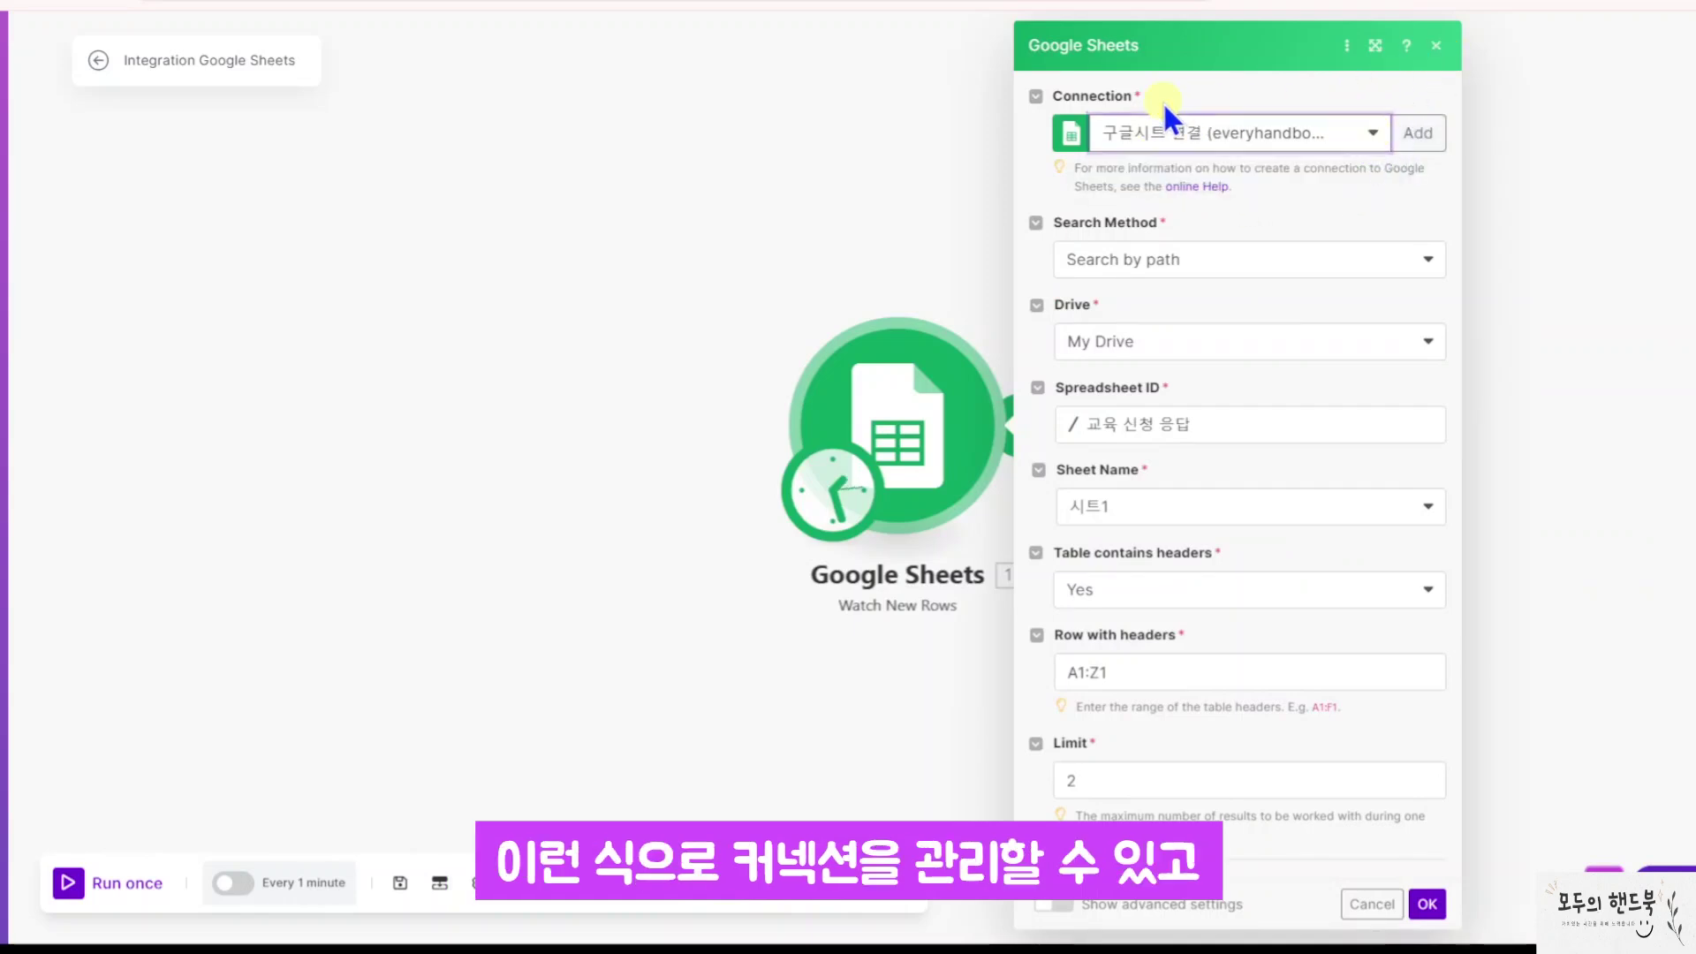
pyautogui.click(1436, 45)
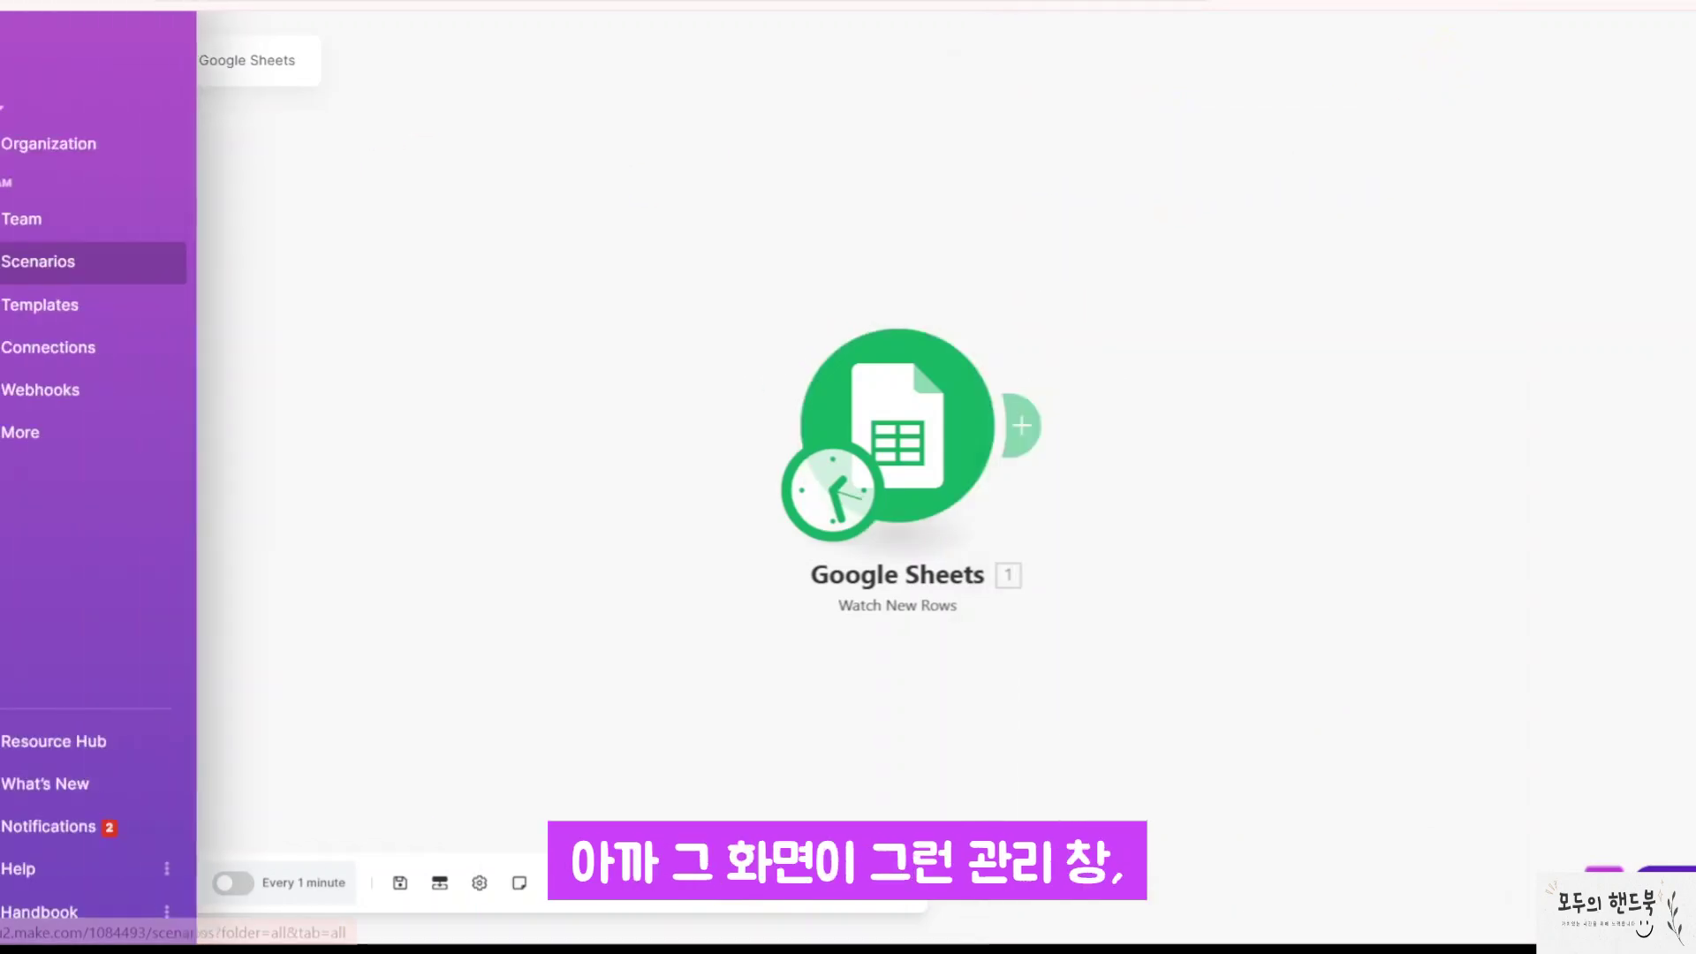
pyautogui.click(104, 66)
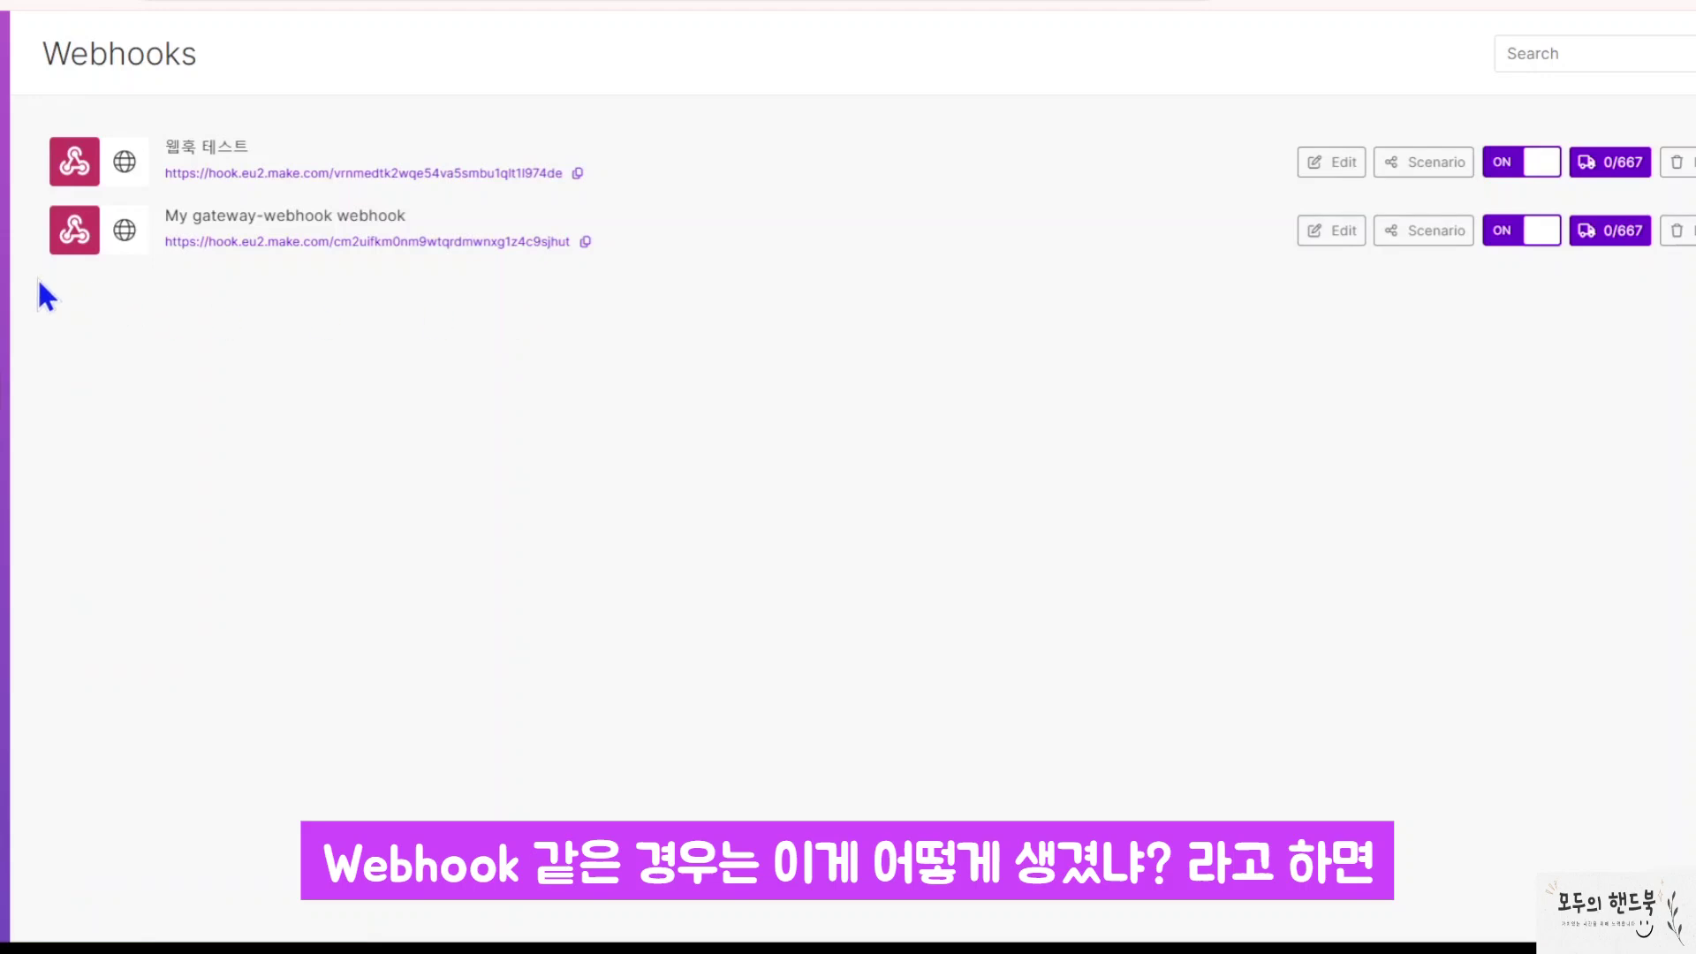
# - Create a new scenario whose first module is a Webhooks Custom webhook trigger
pyautogui.moveTo(13, 270)
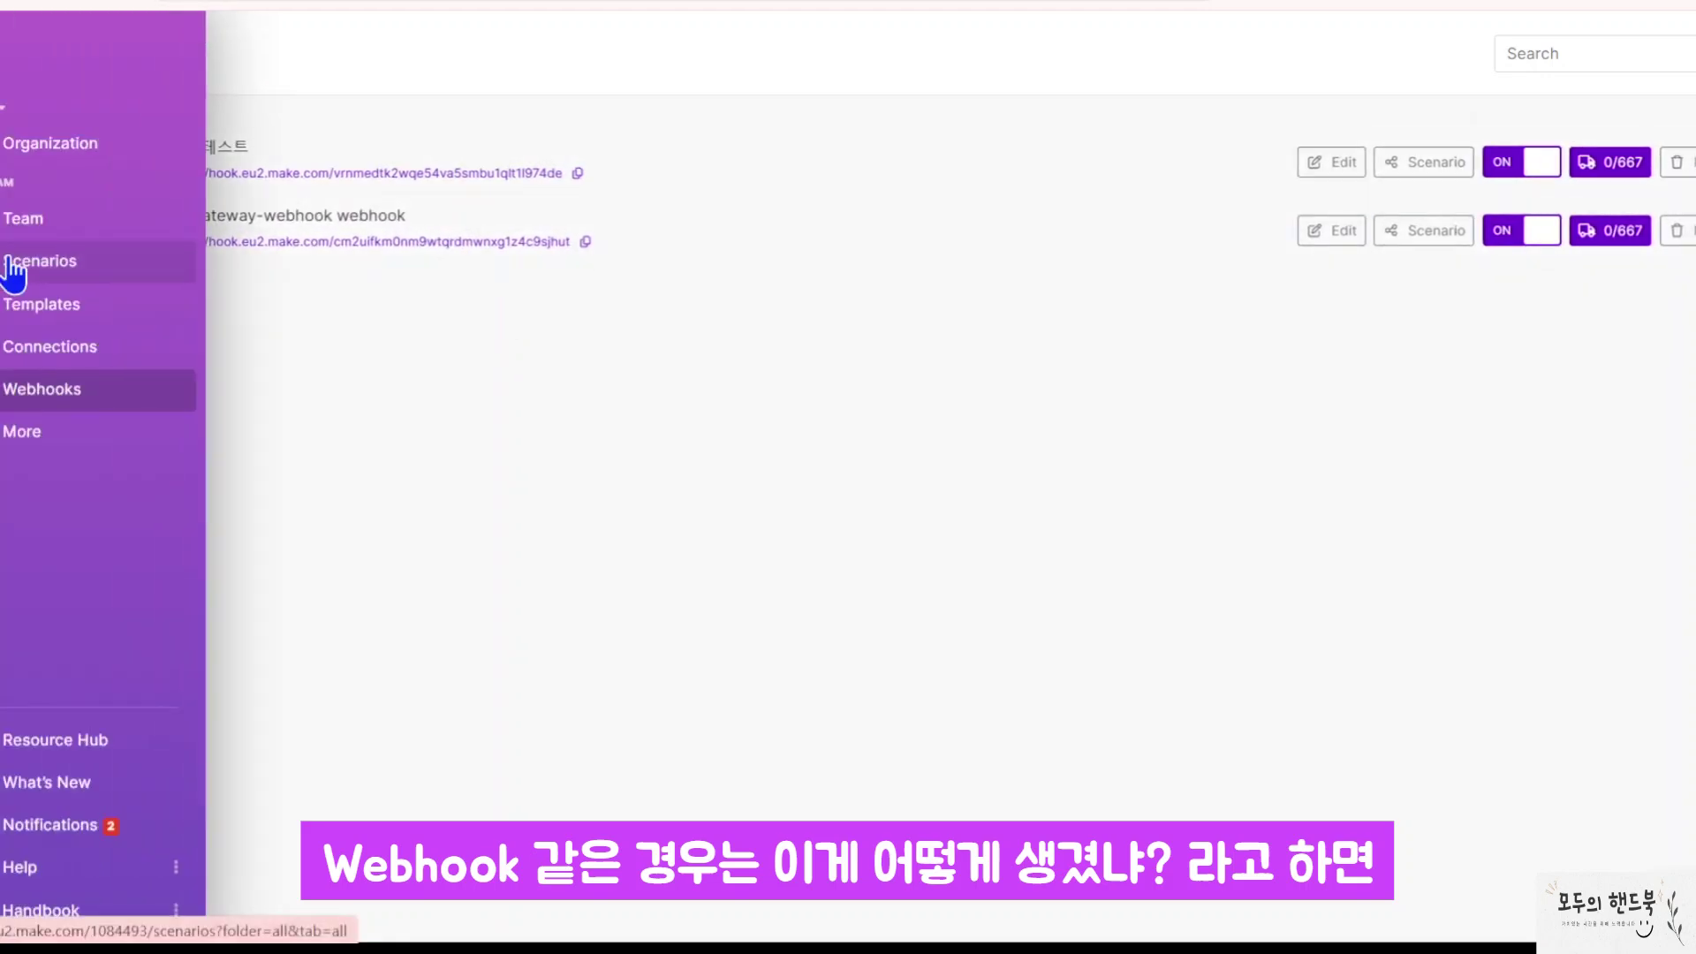
pyautogui.click(60, 273)
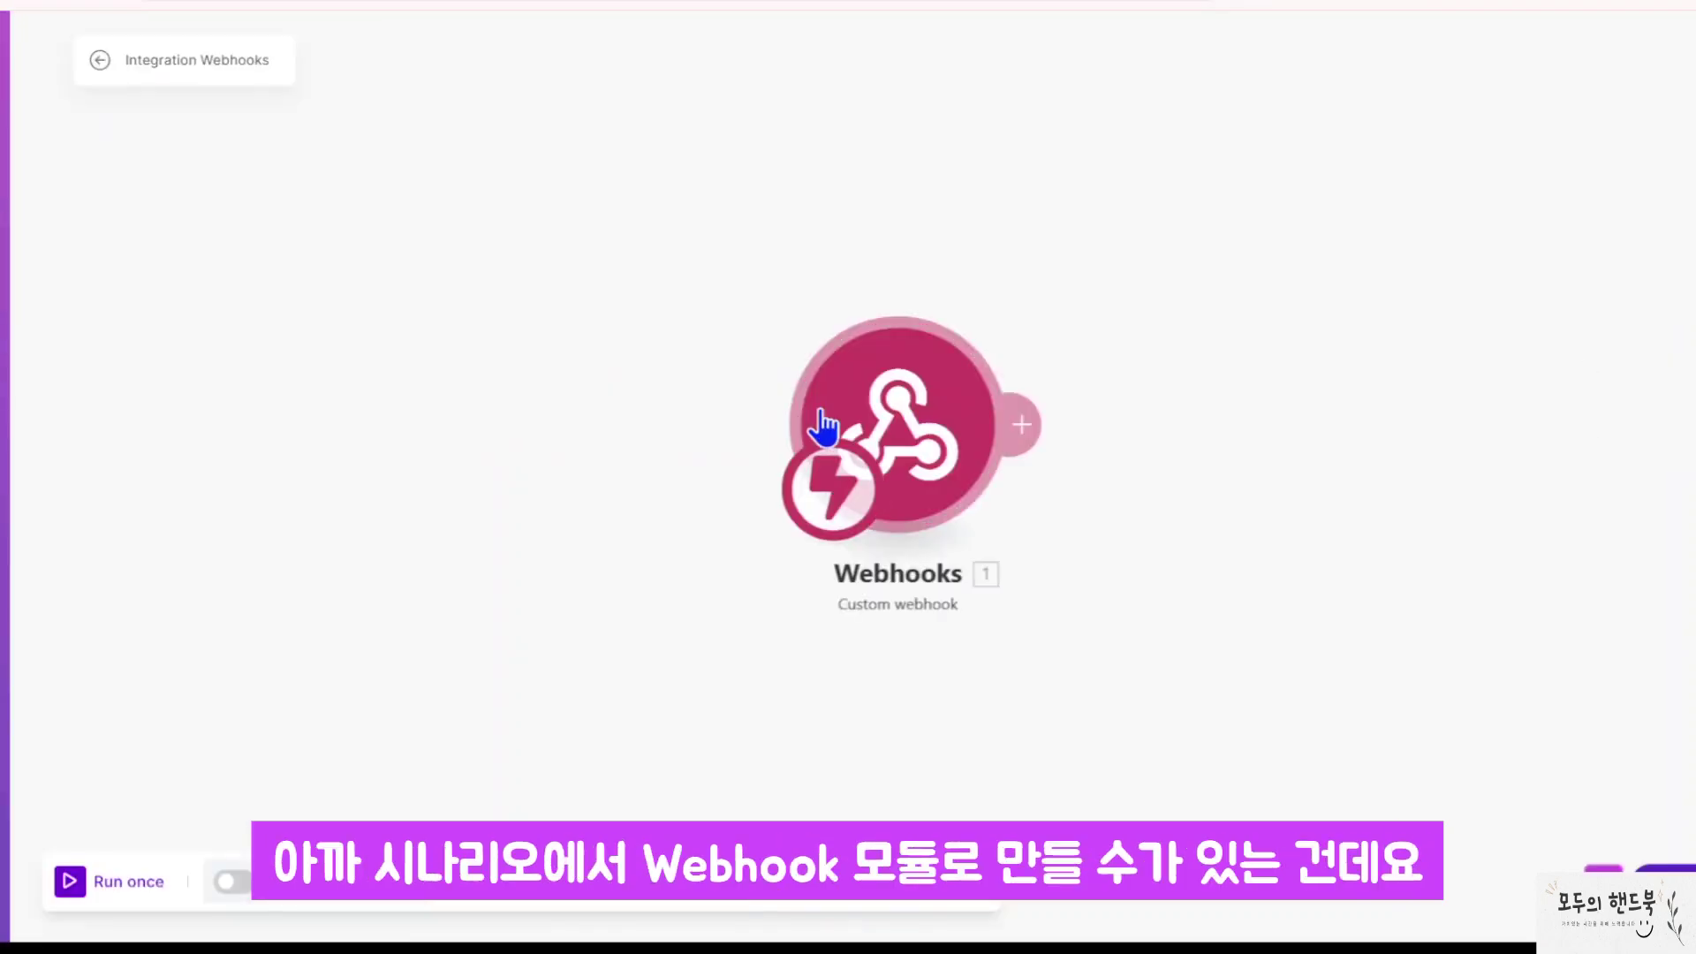
pyautogui.moveTo(820, 411); pyautogui.dragTo(673, 330)
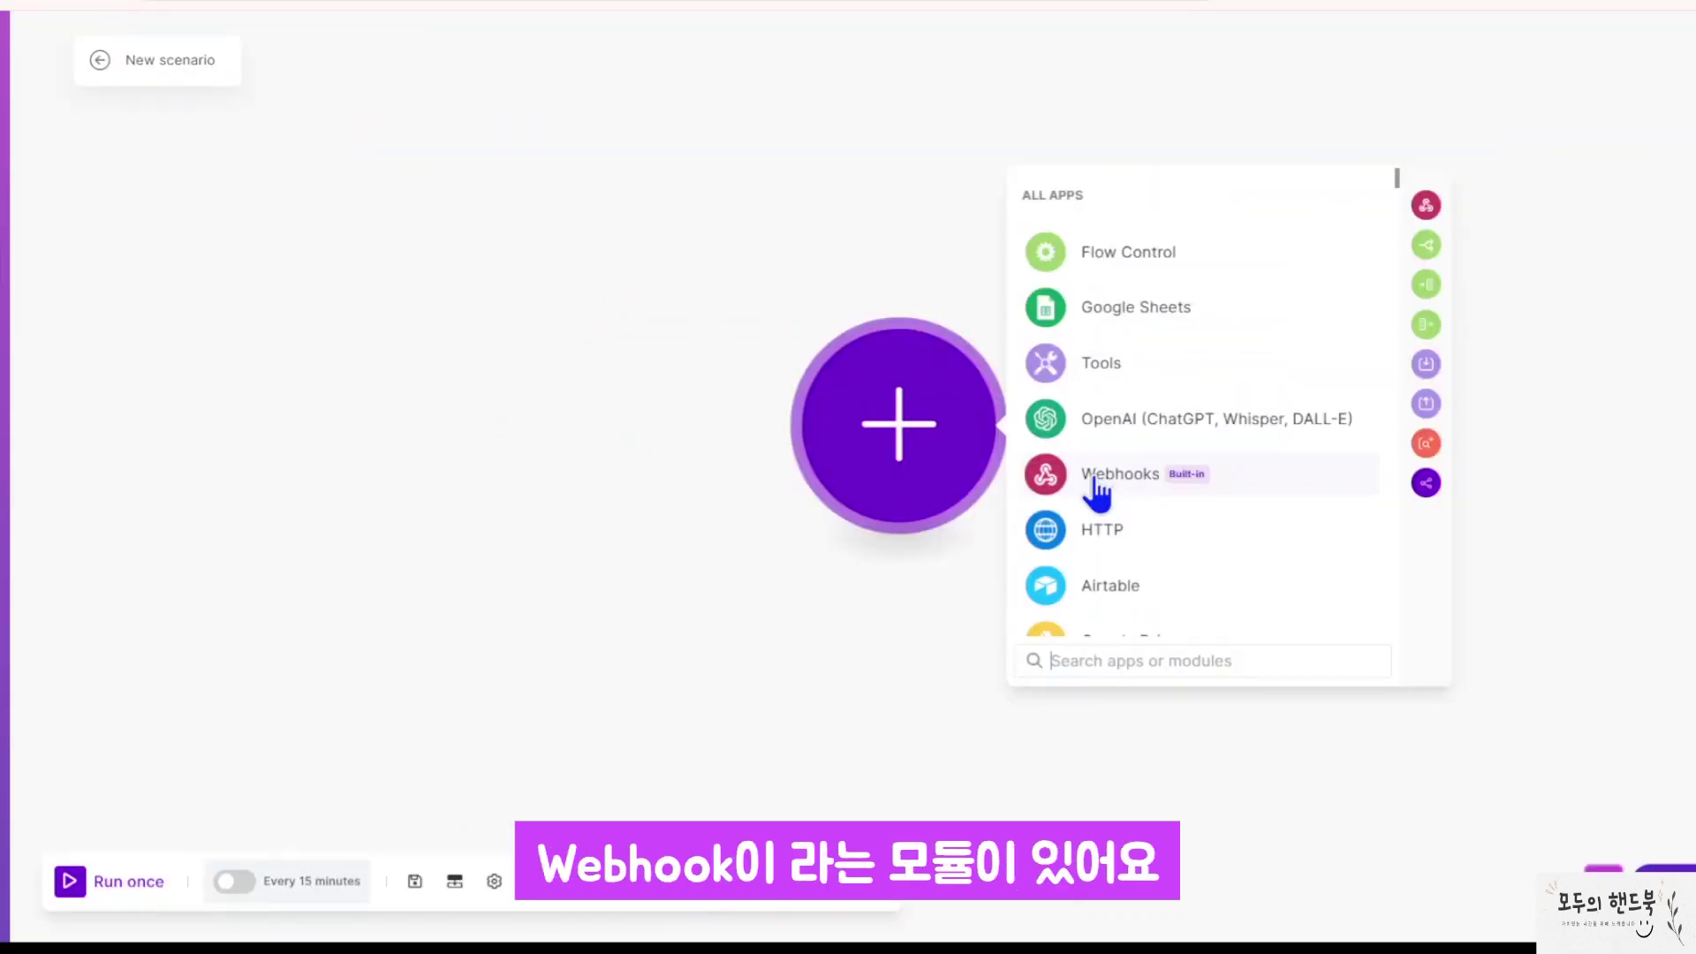
pyautogui.click(1119, 480)
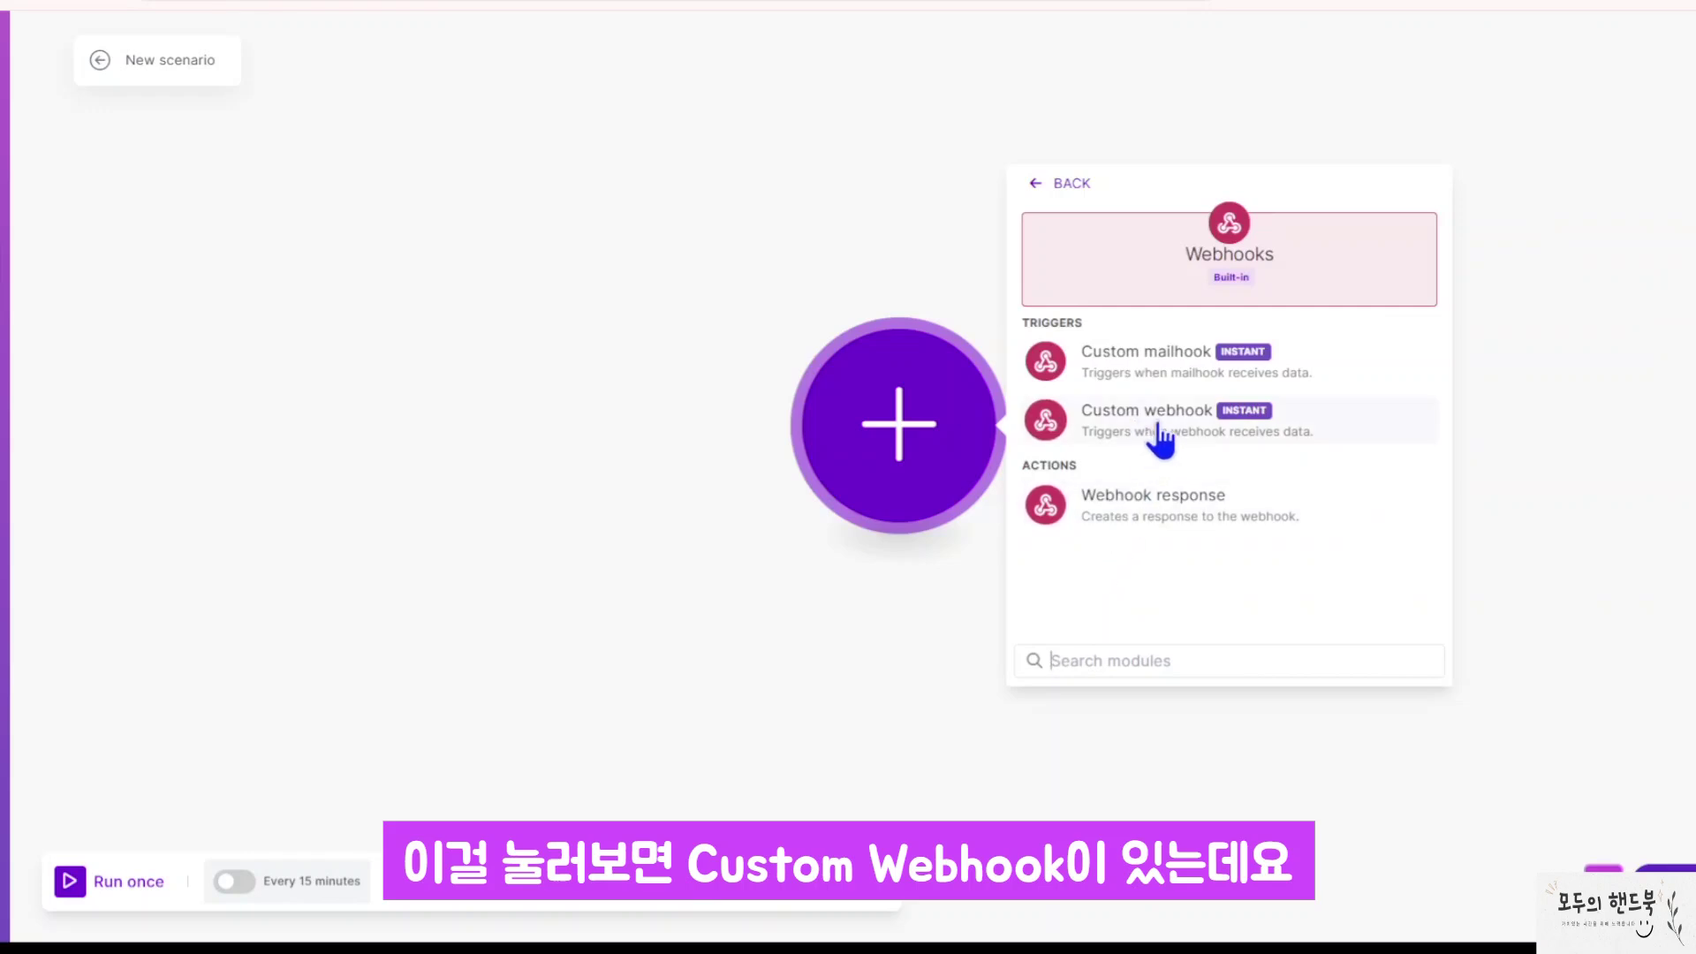
pyautogui.click(1340, 424)
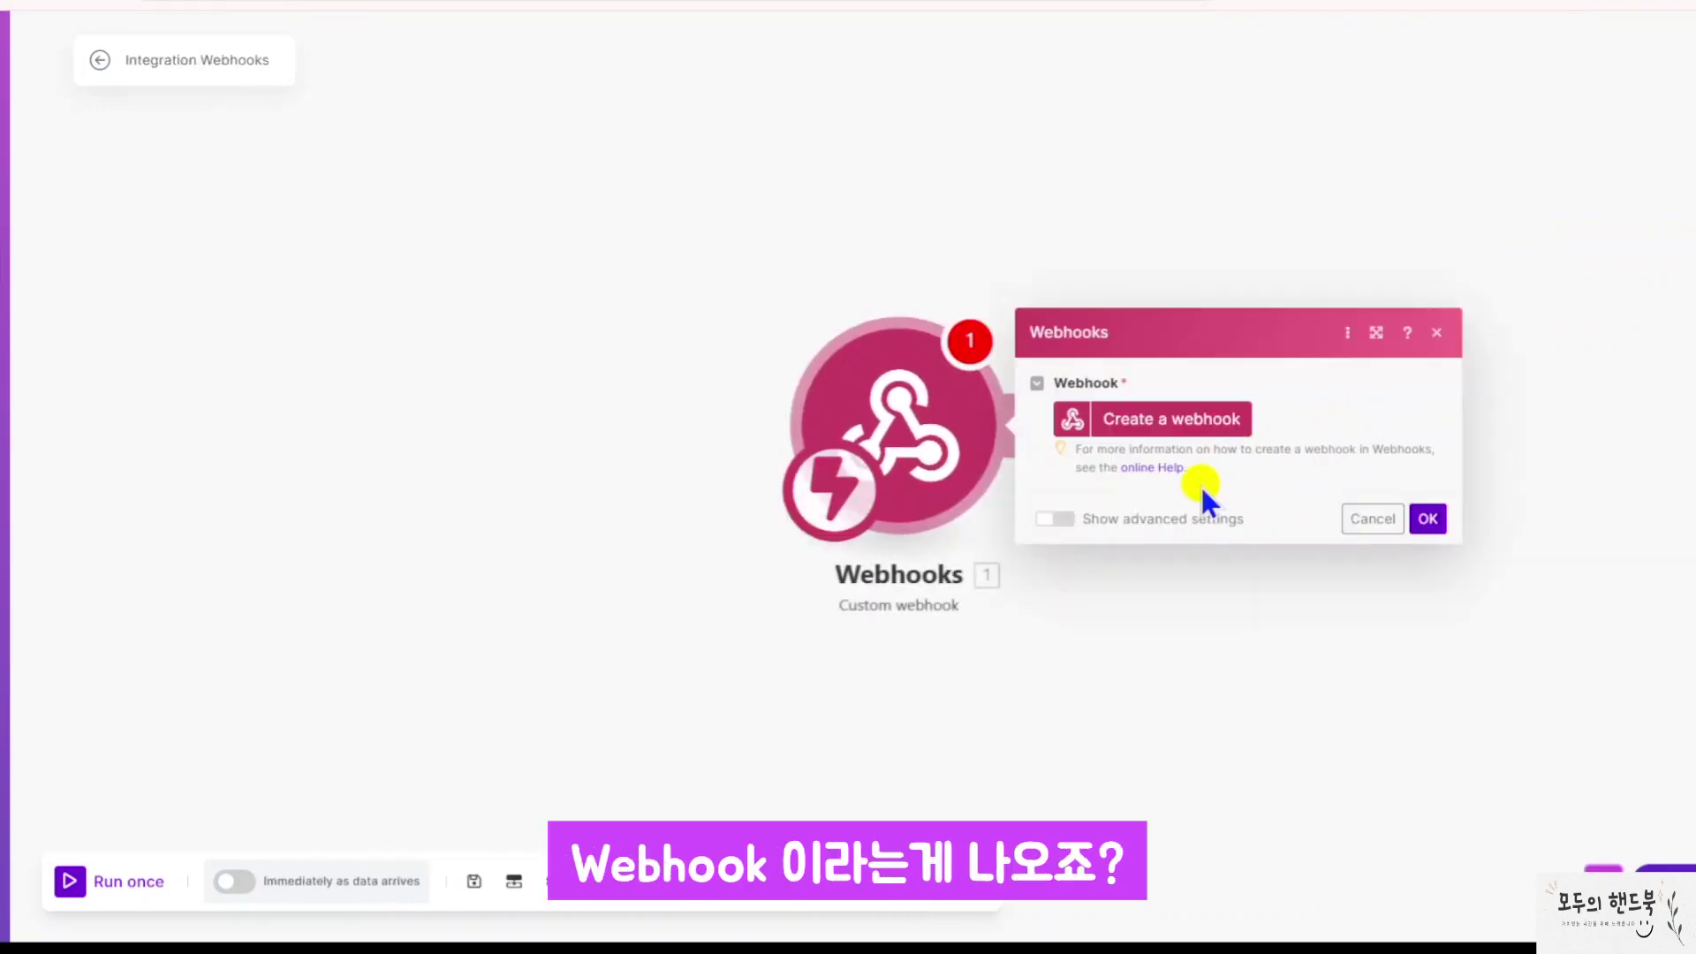
# - Create a webhook named 웹훅생성 for the module, confirm the module settings and view the entry on the Webhooks page
pyautogui.click(1203, 421)
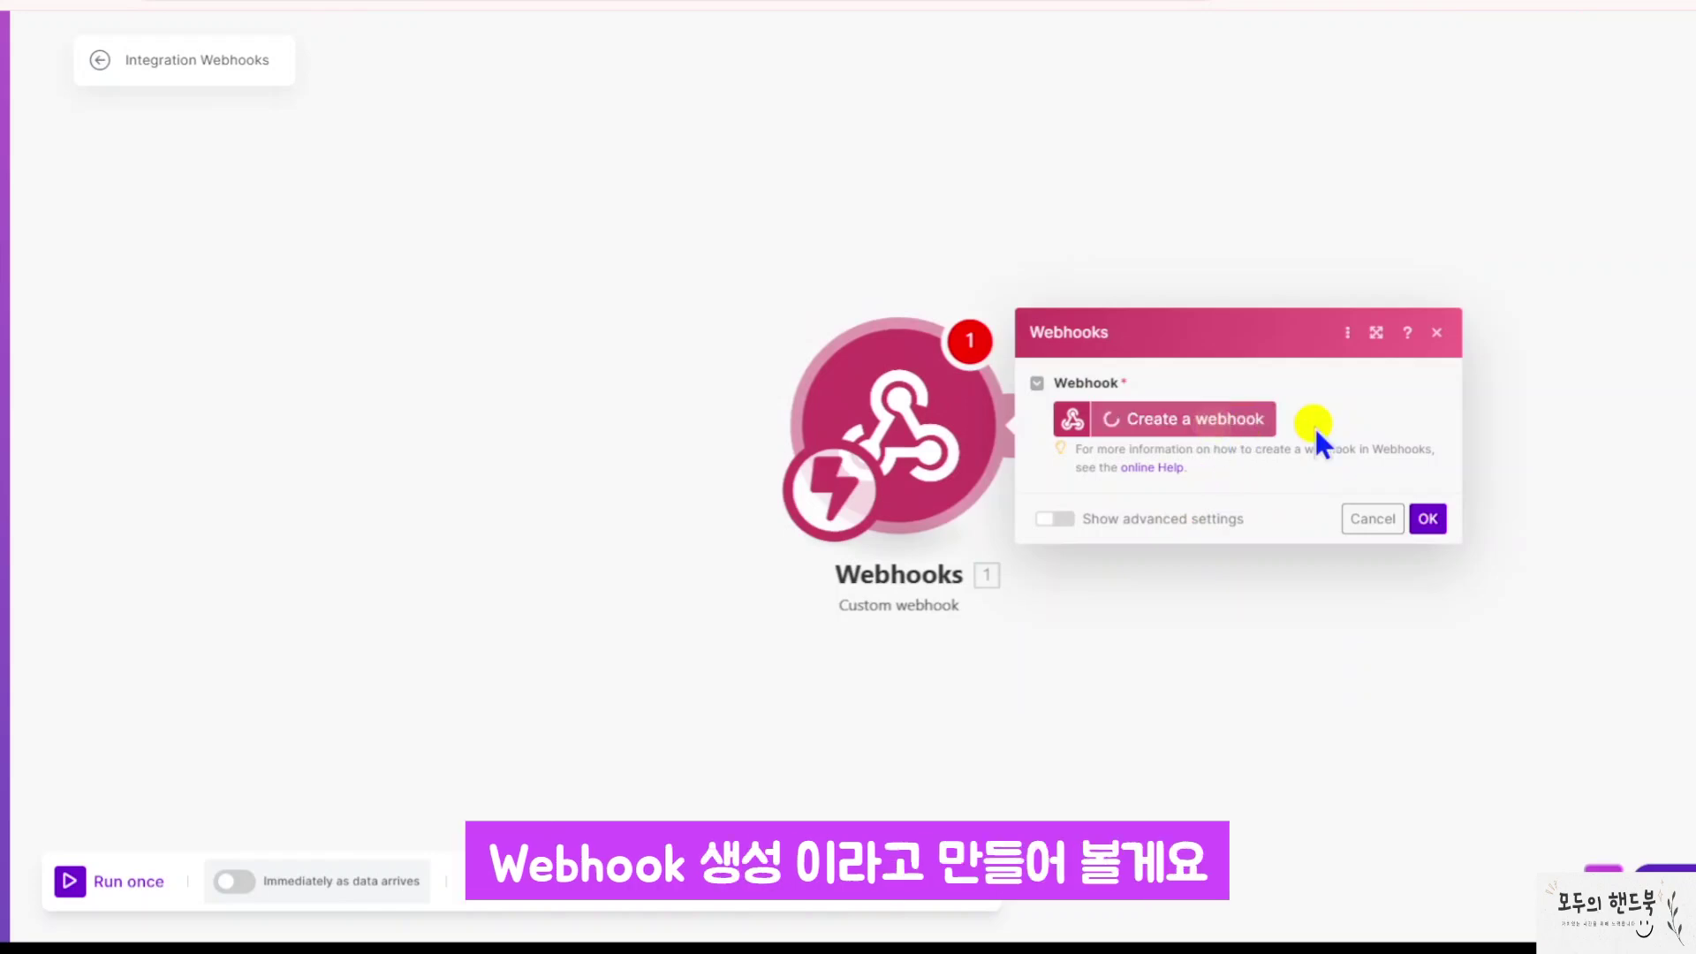
pyautogui.write('웹훅생성')
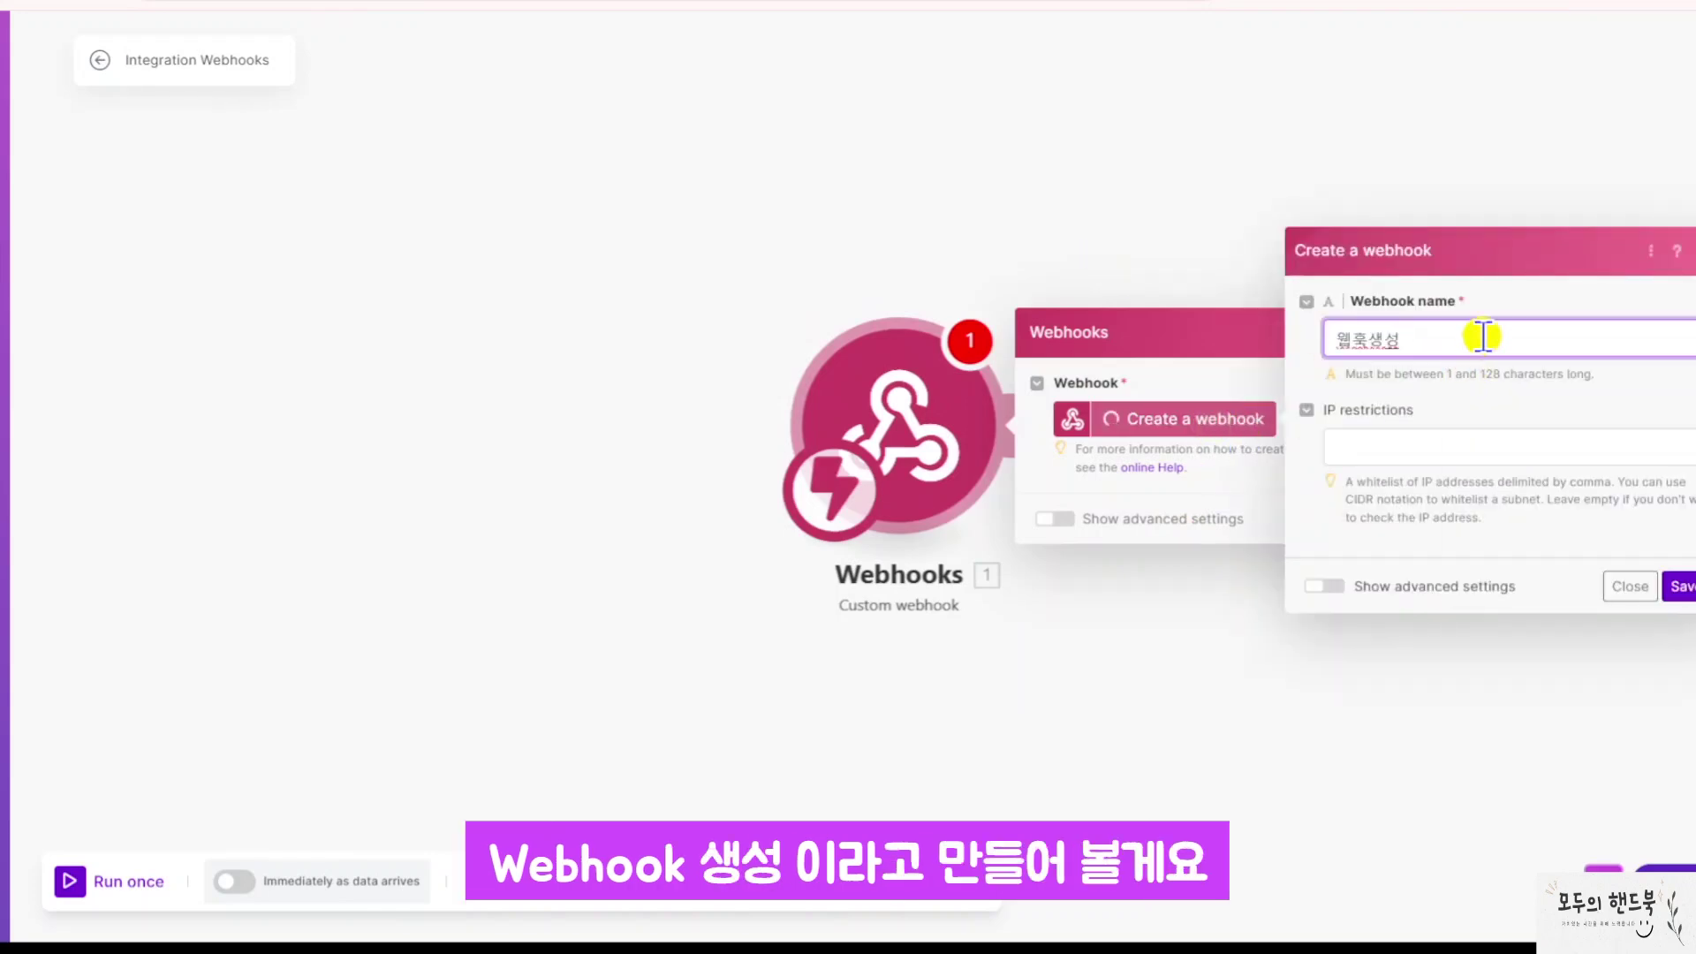
pyautogui.click(1676, 586)
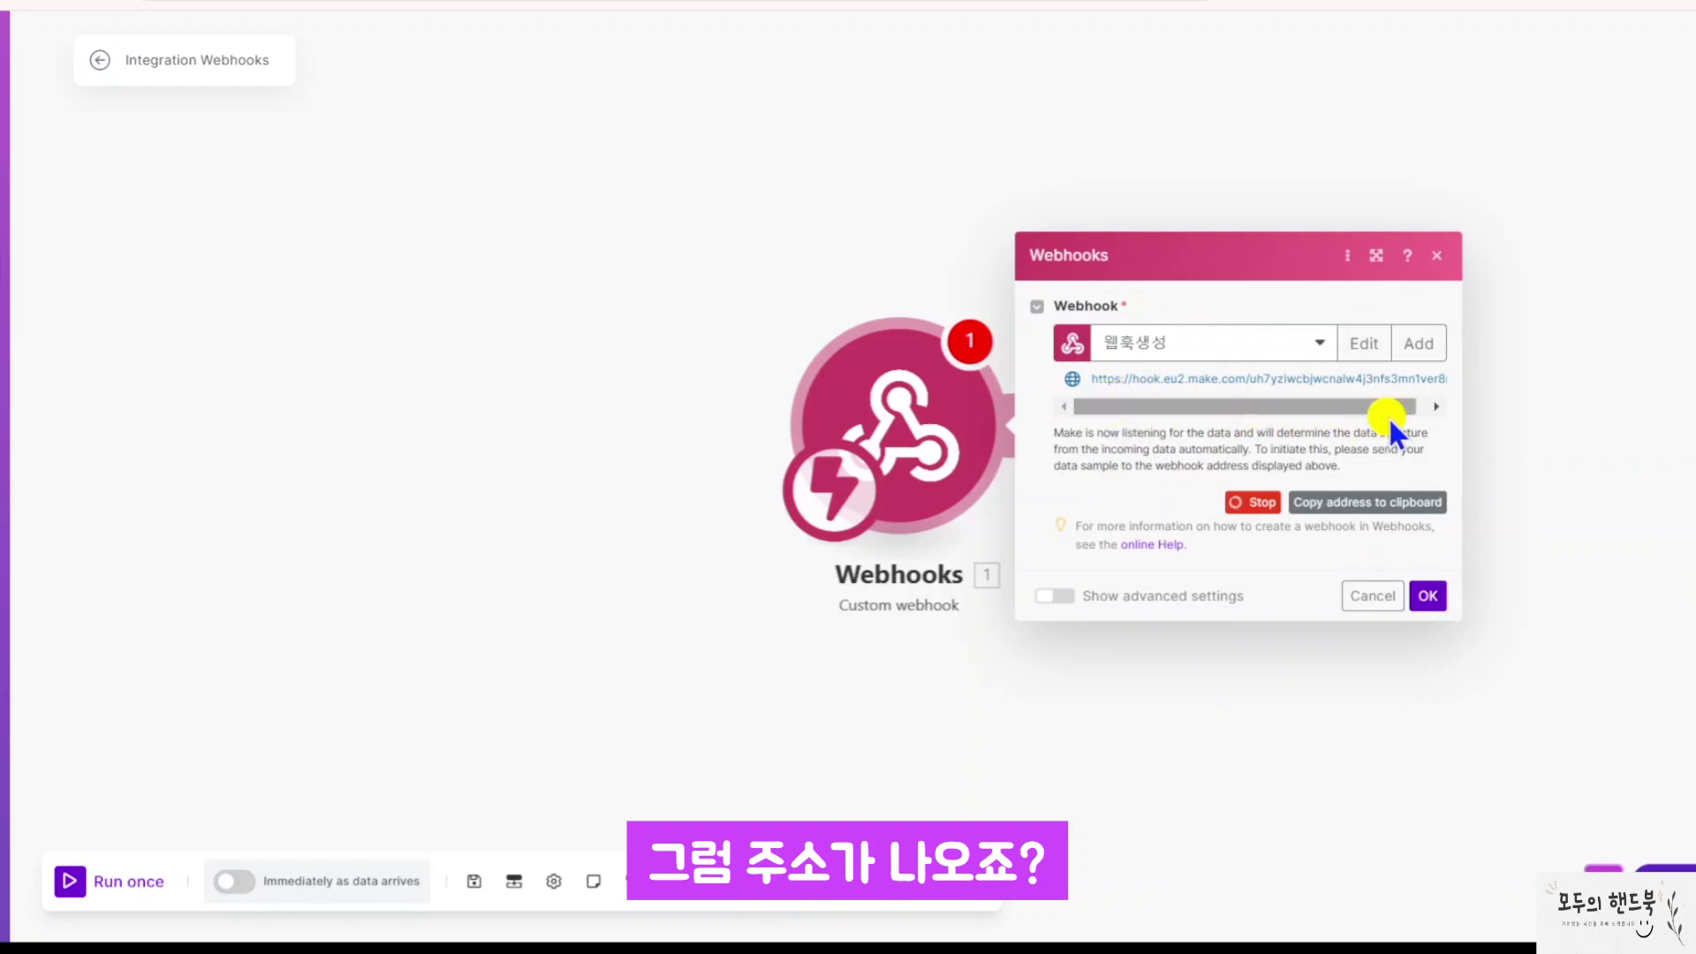
pyautogui.click(1427, 596)
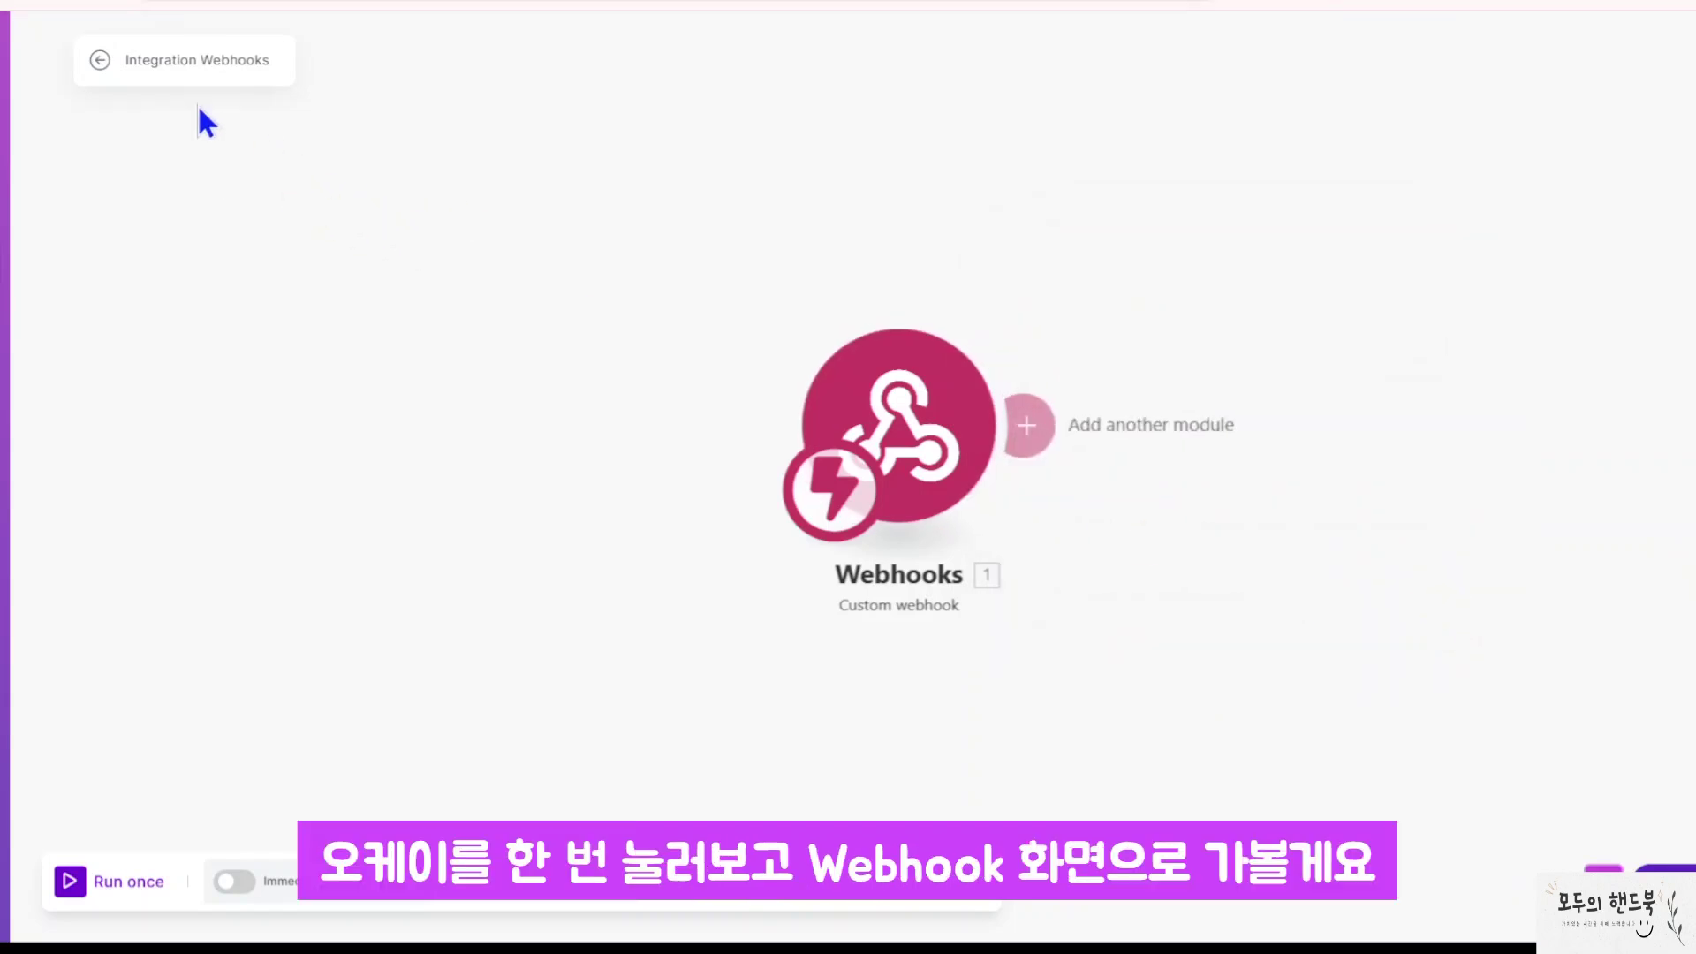
pyautogui.click(100, 62)
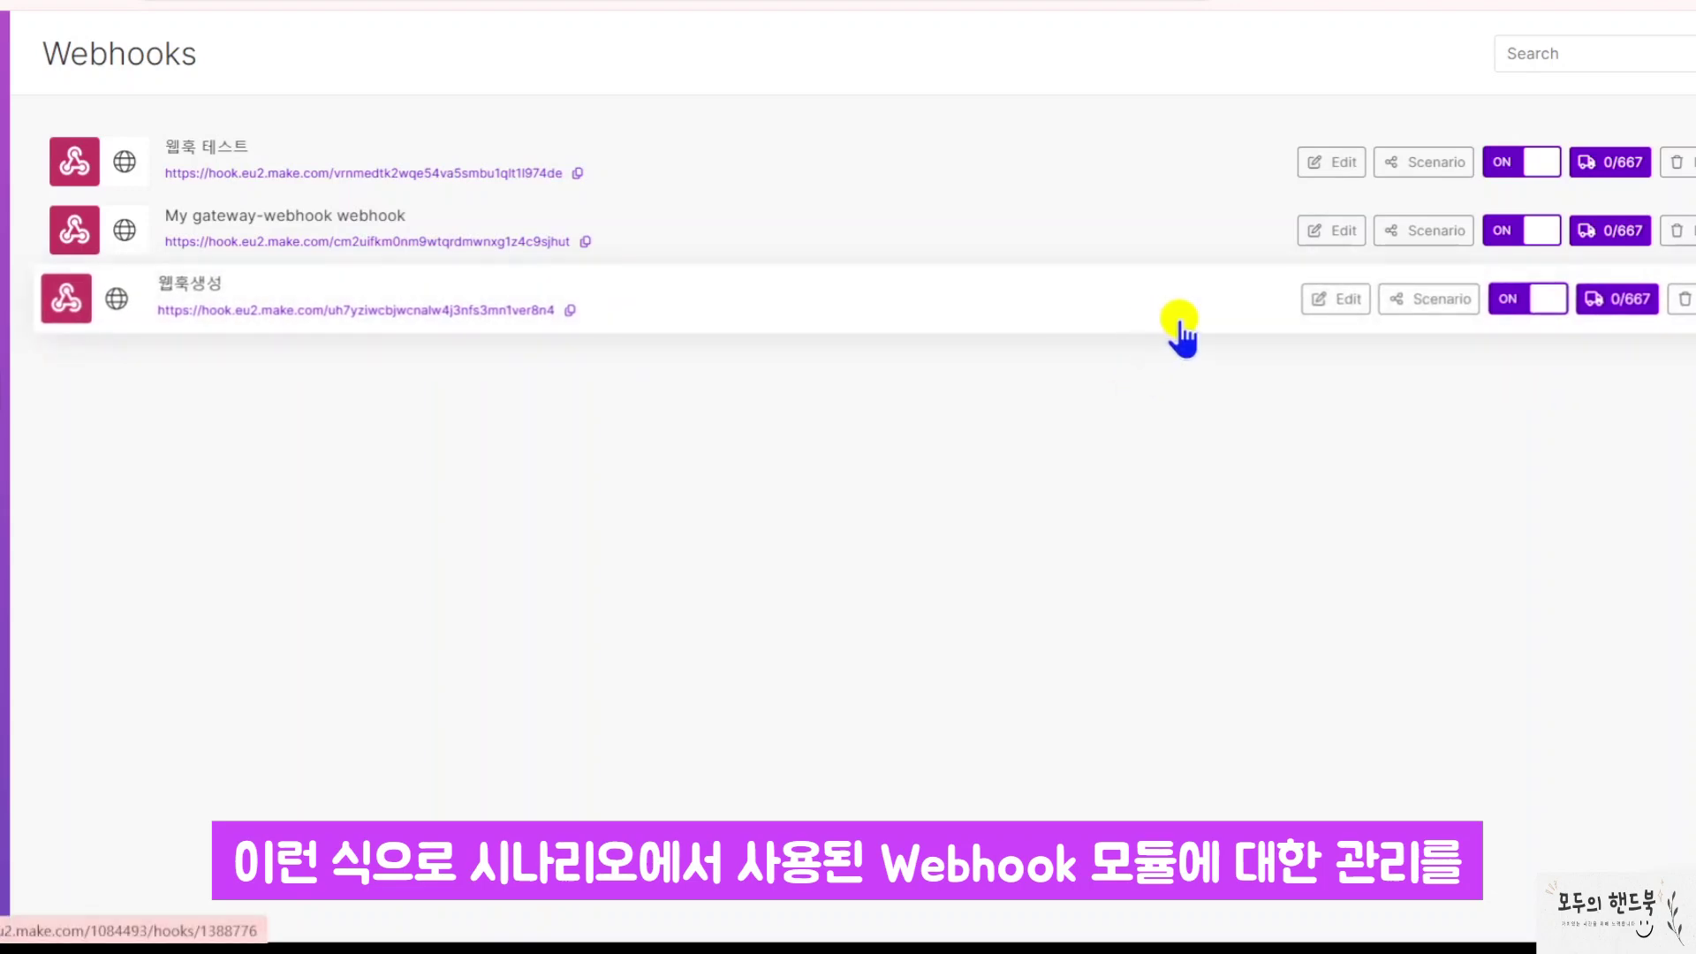
pyautogui.moveTo(83, 403)
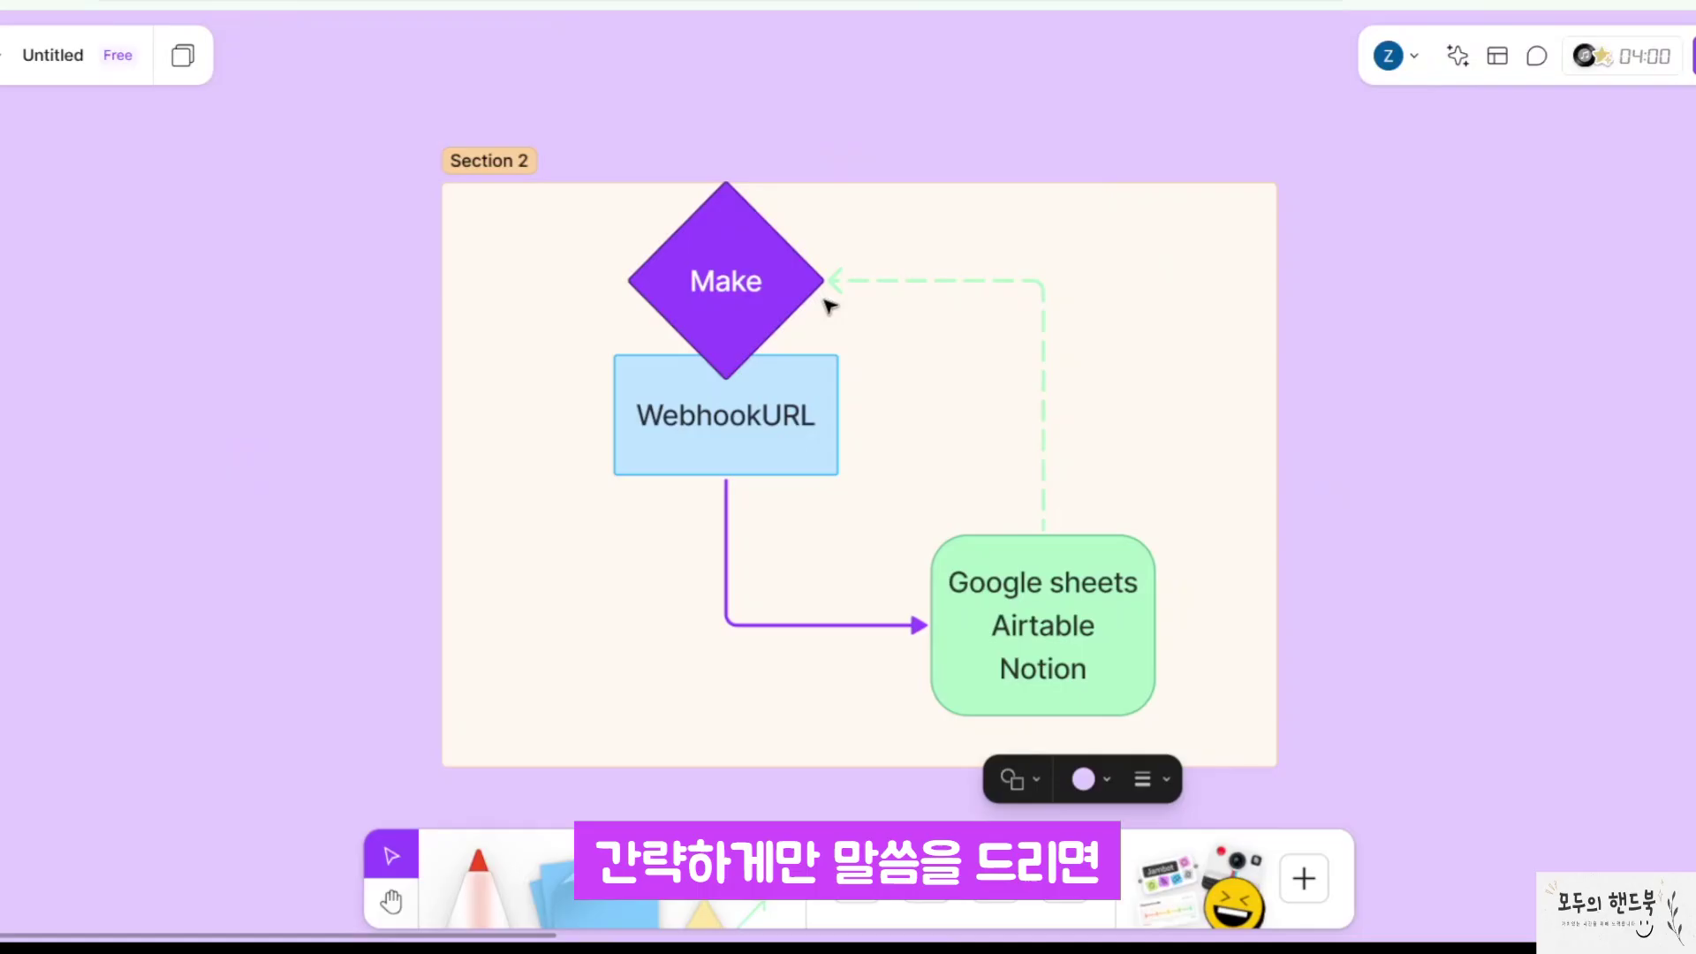
# - In the FigJam diagram, underline the WebhookURL text with a red marker and draw a check mark beside its box
pyautogui.click(770, 307)
pyautogui.press('Escape')
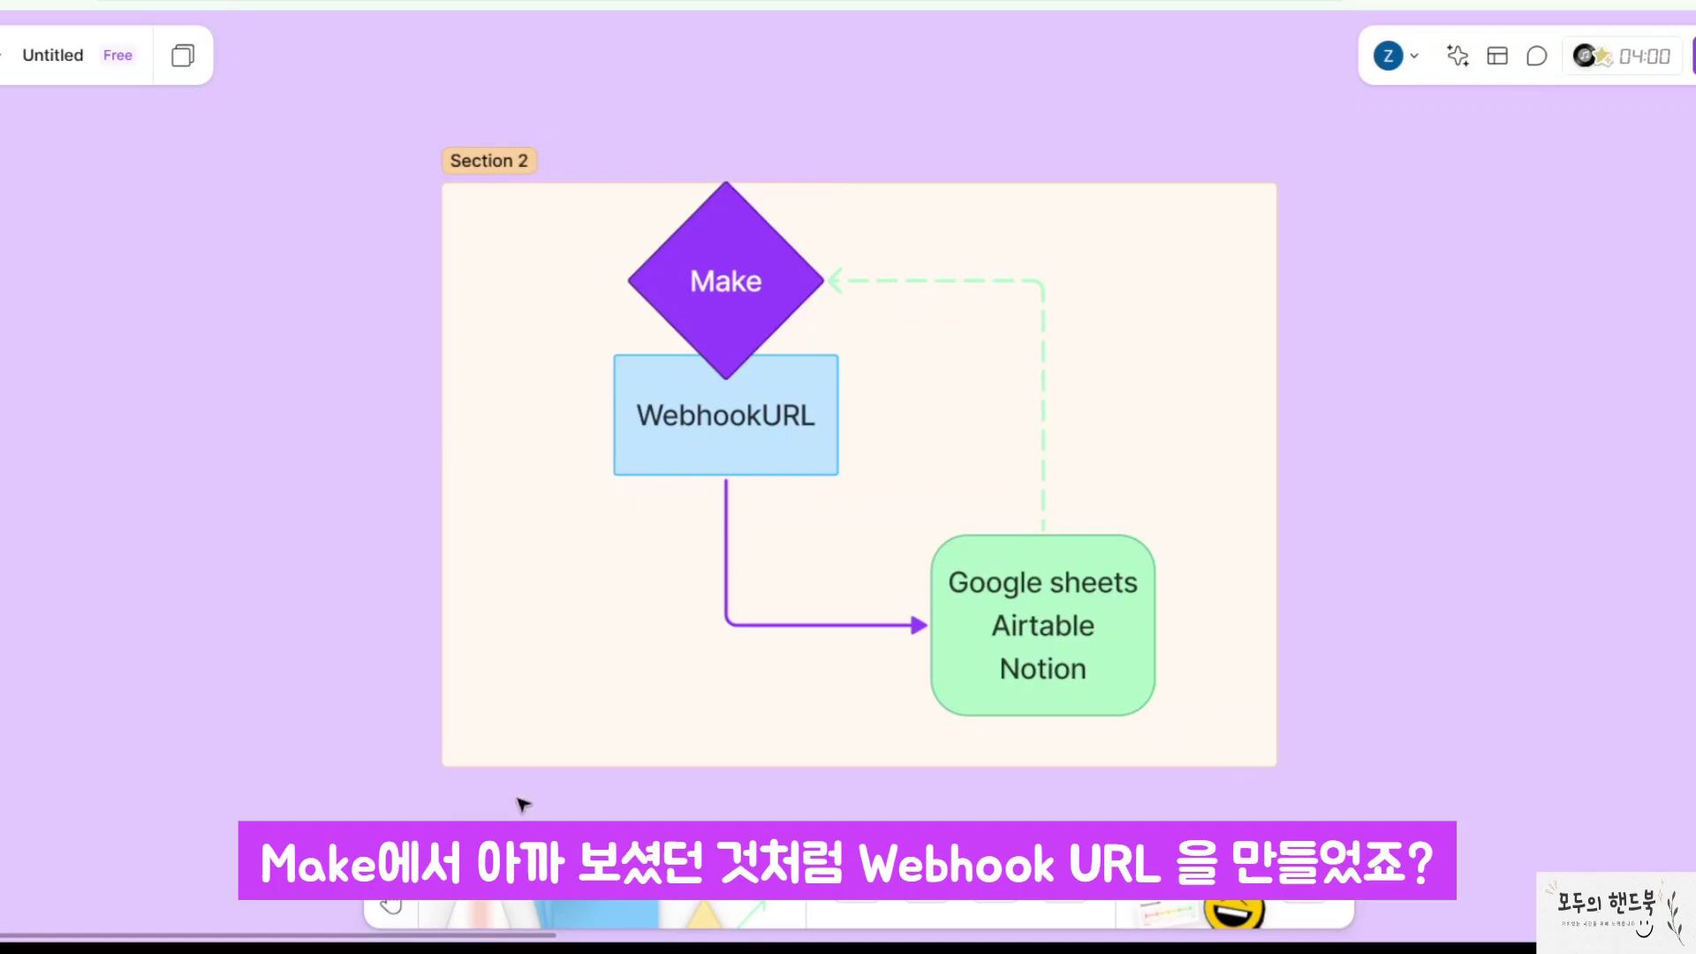
pyautogui.click(481, 910)
pyautogui.moveTo(651, 451); pyautogui.dragTo(823, 447)
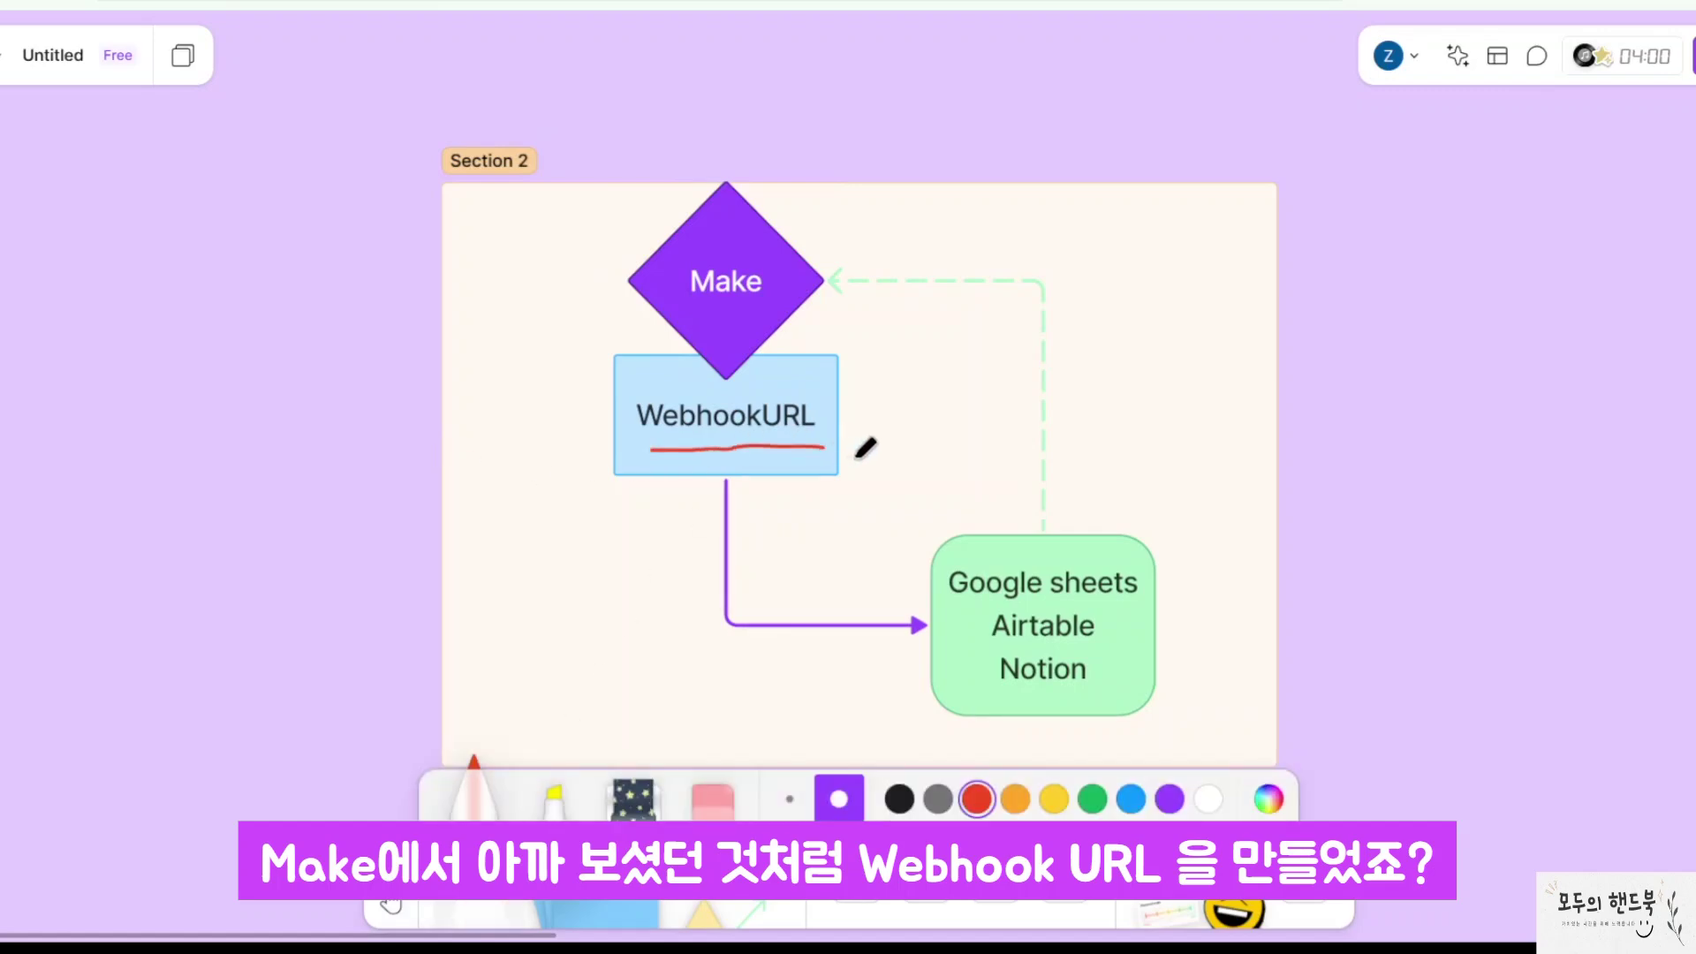
pyautogui.moveTo(826, 369); pyautogui.dragTo(883, 367)
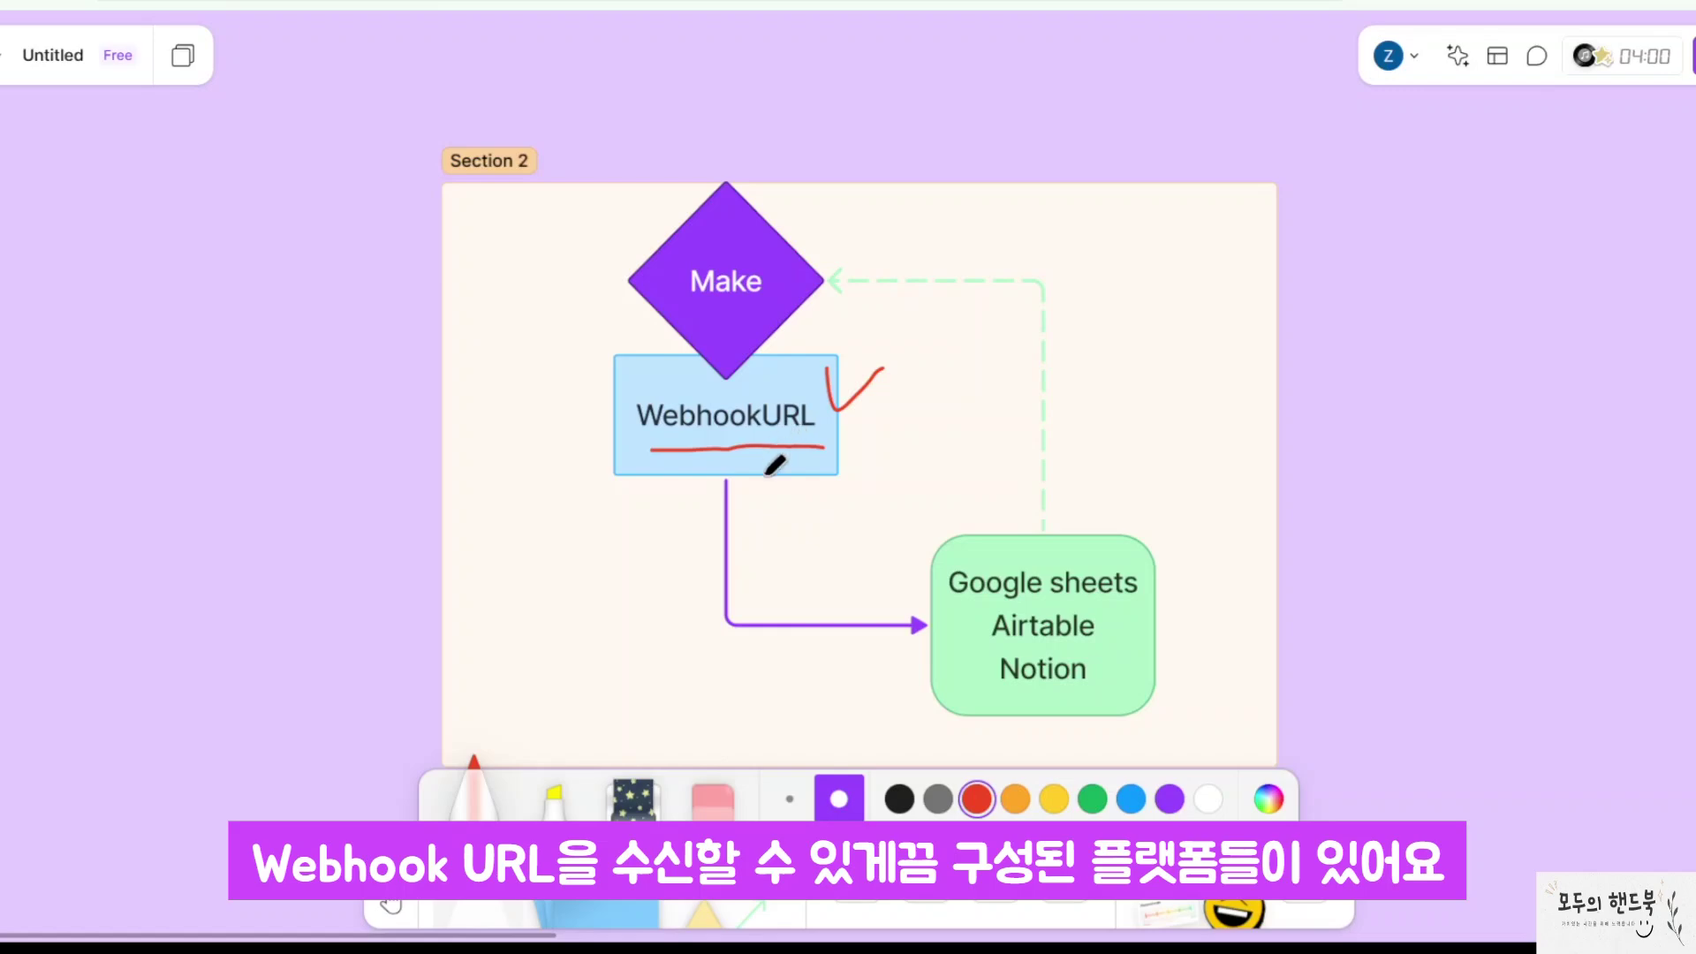